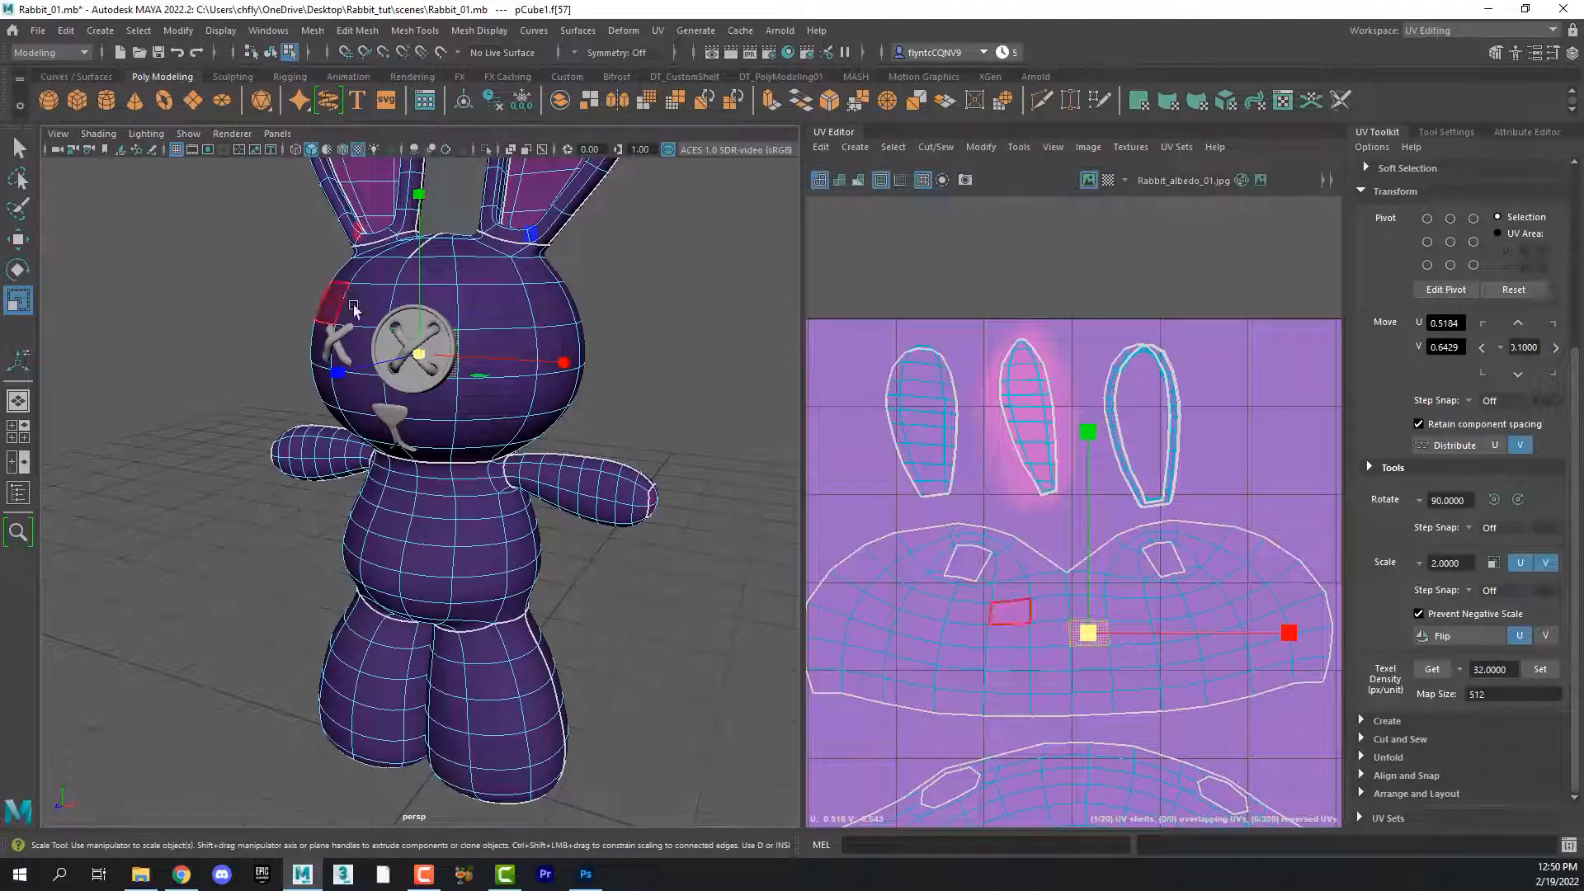
Step: Select all faces of the round button disc on the rabbit's face, leaving out the crossed threads
right_click_drag(441, 312, 497, 291)
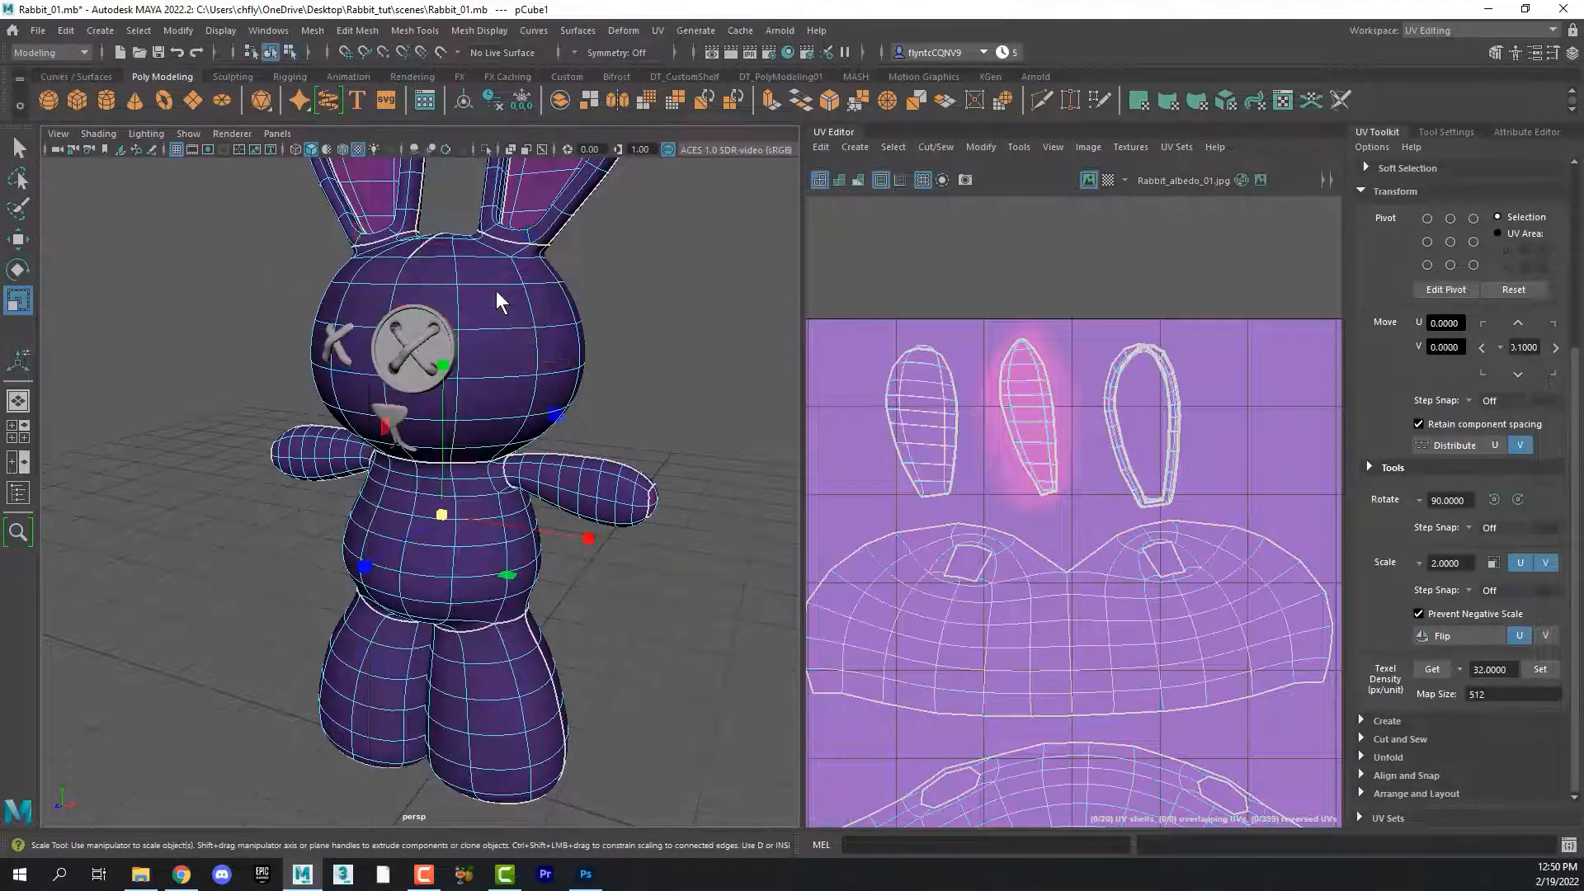
left_click(406, 329)
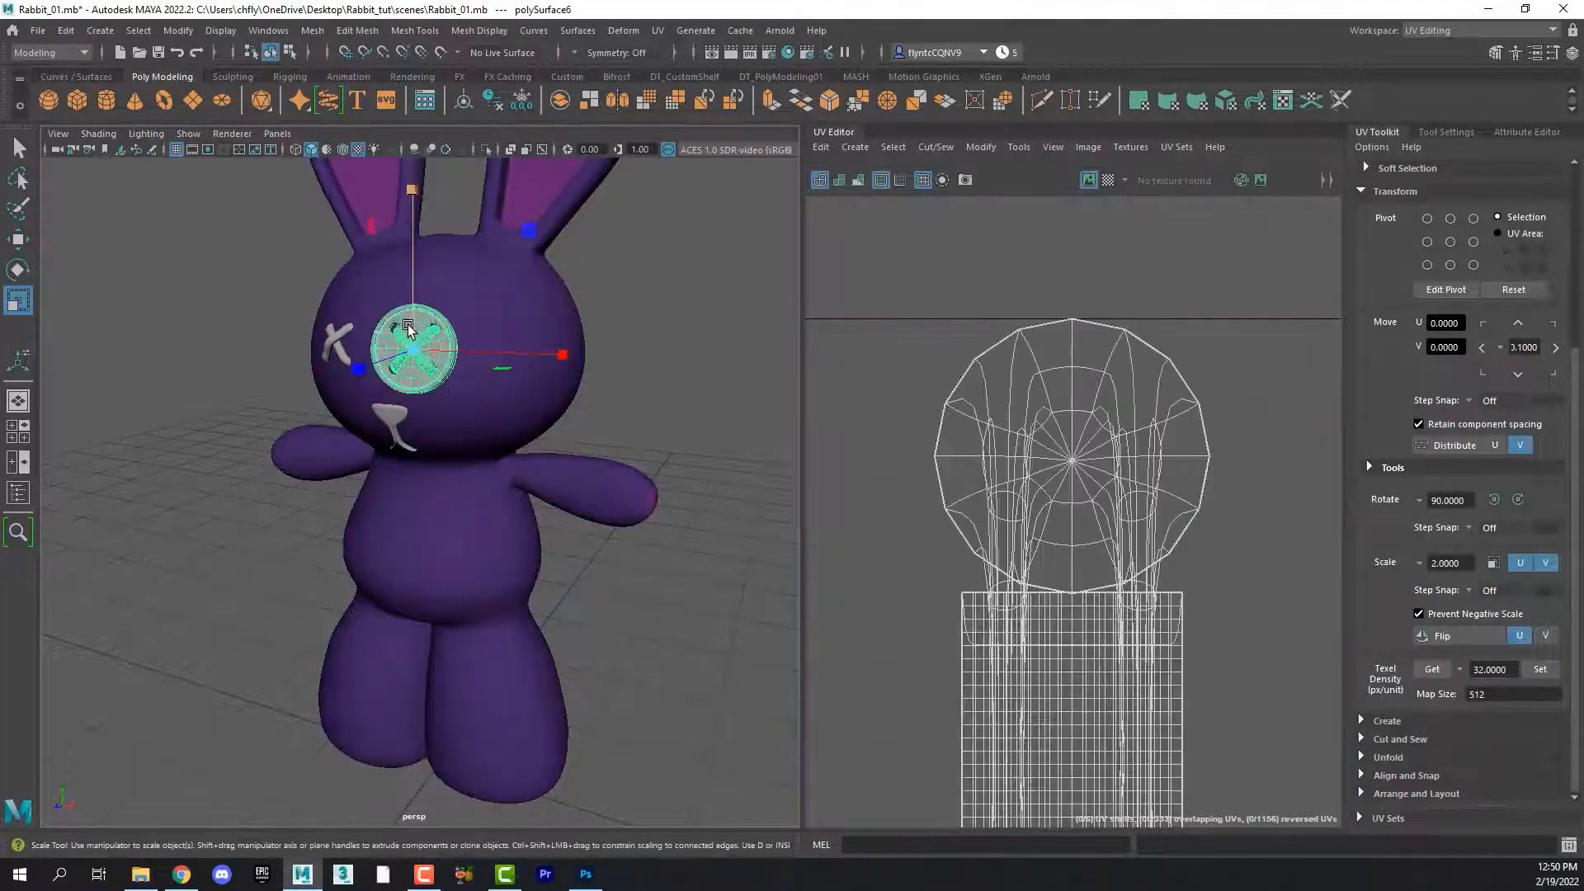
scroll(420, 367, "down", 3)
key("f")
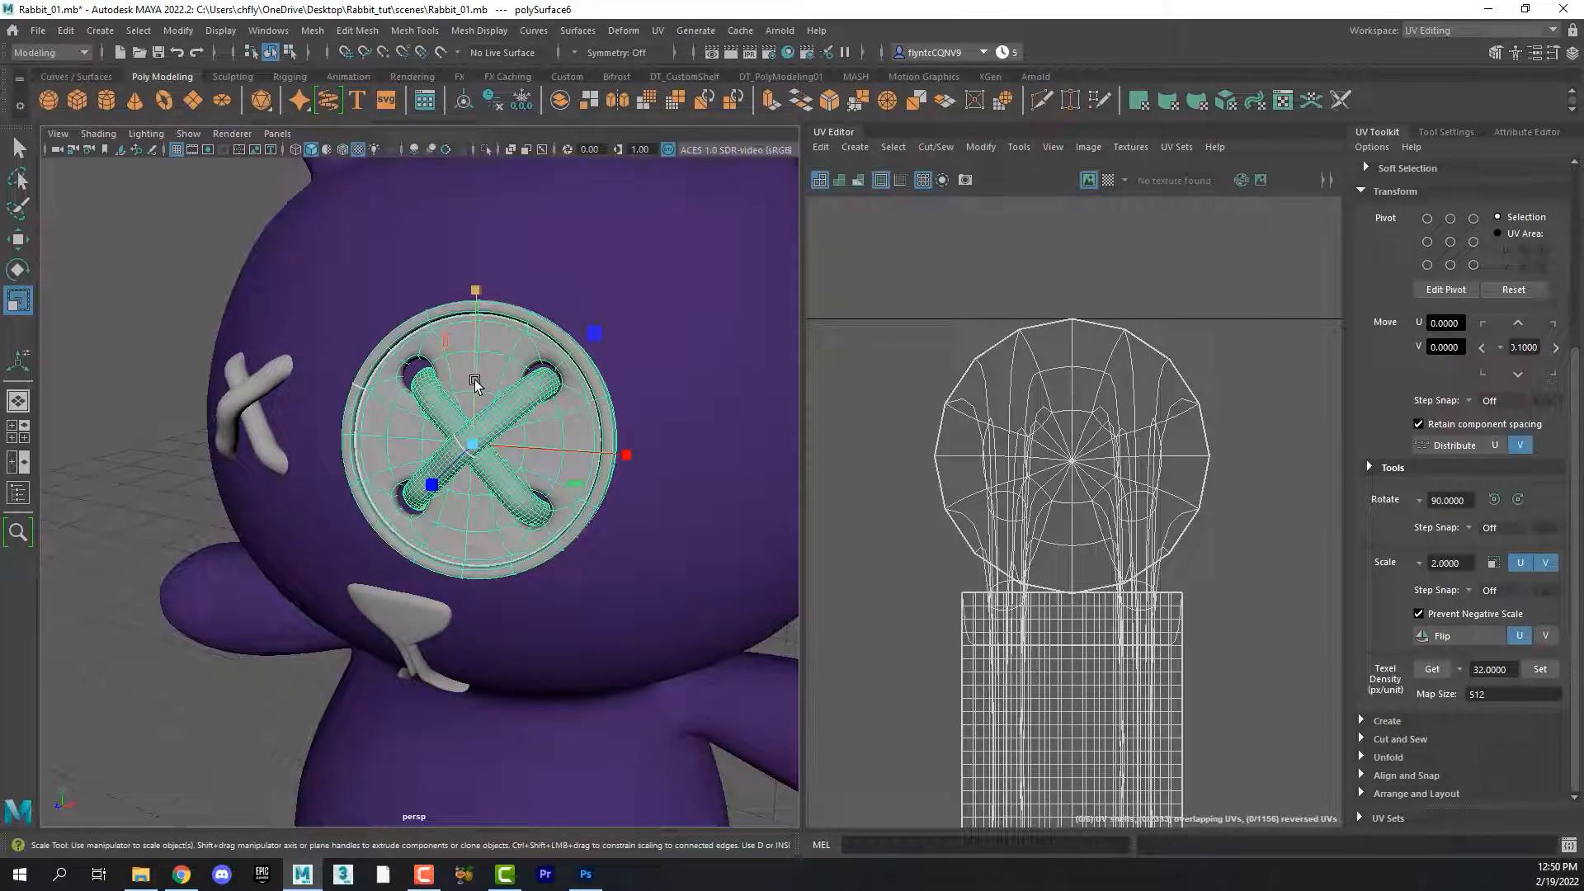
right_click_drag(477, 356, 484, 344)
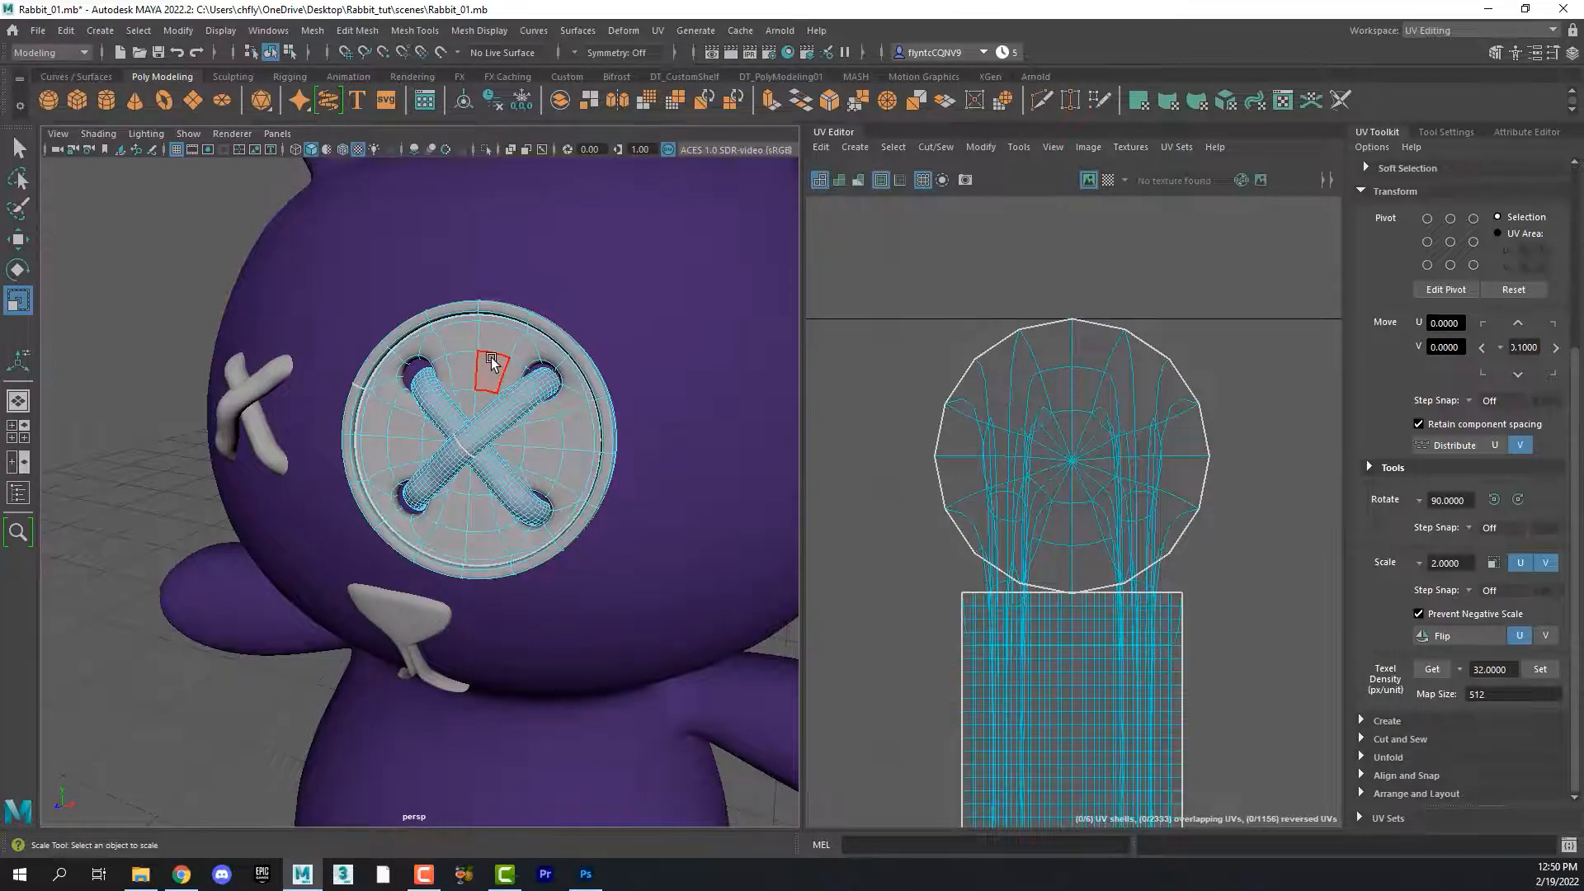
left_click(491, 362)
left_click_drag(491, 361, 494, 363, "alt")
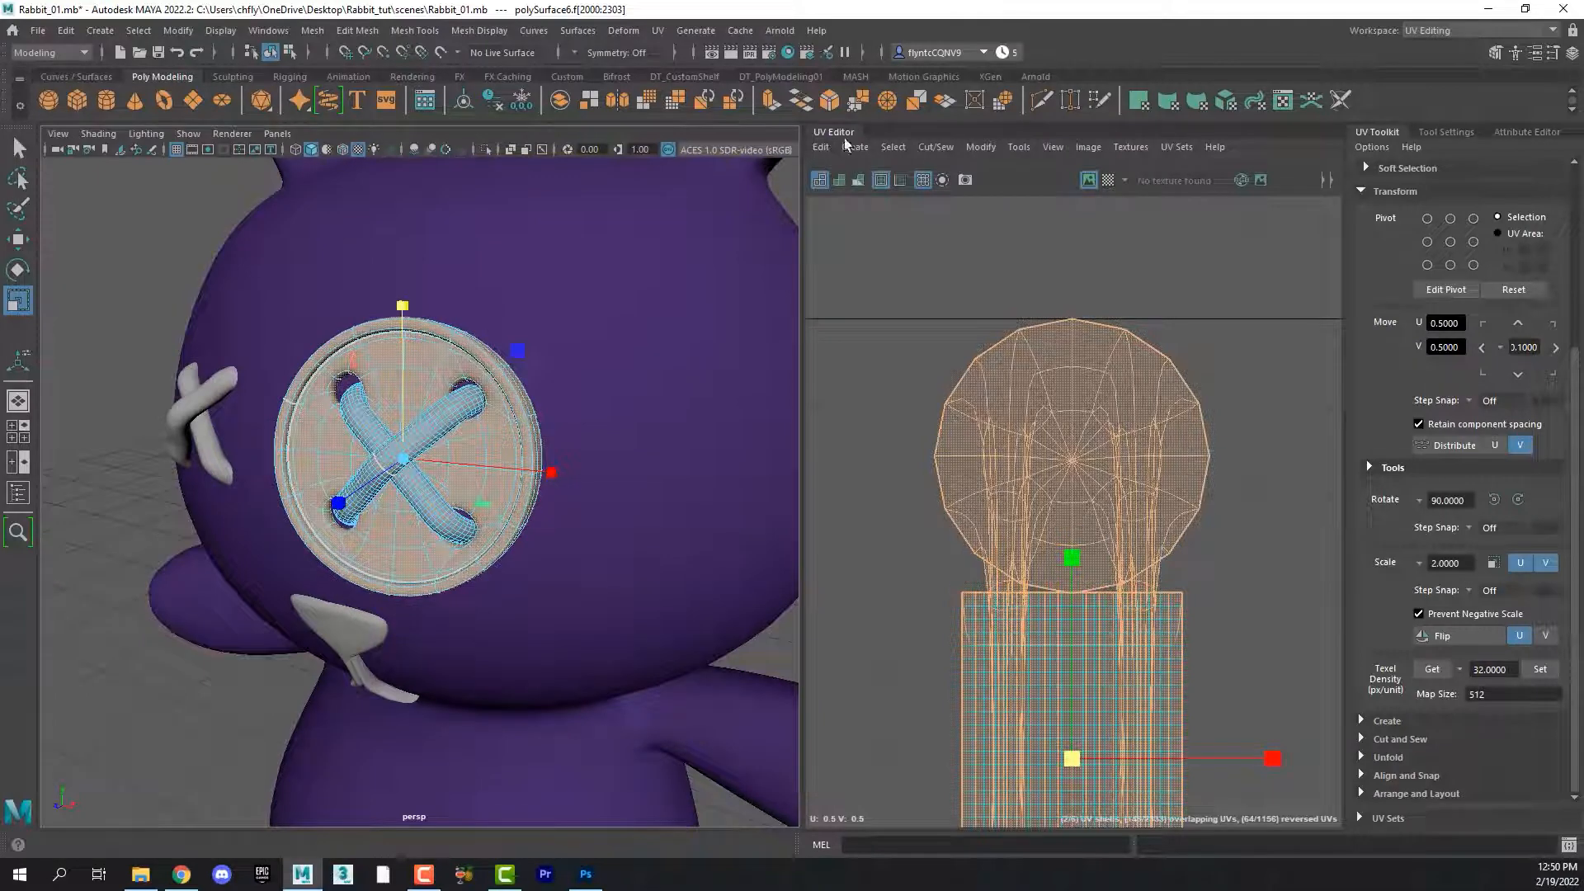
Step: Switch to the Maya Classic workspace and assign a new Arnold aiStandardSurface material to the selected button faces
left_click(1548, 33)
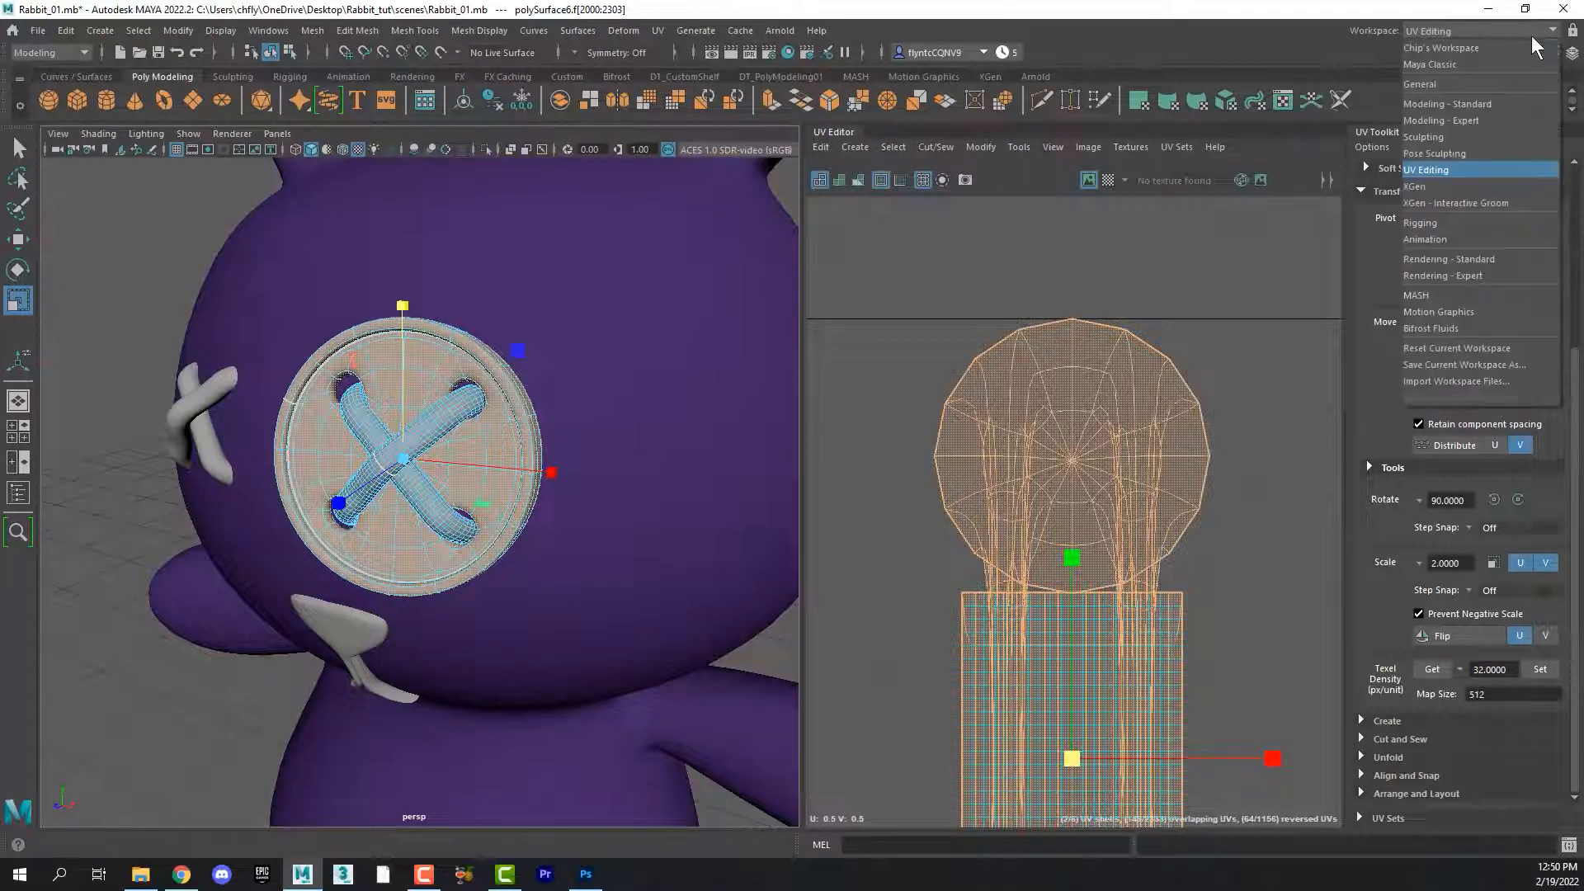
left_click(1488, 63)
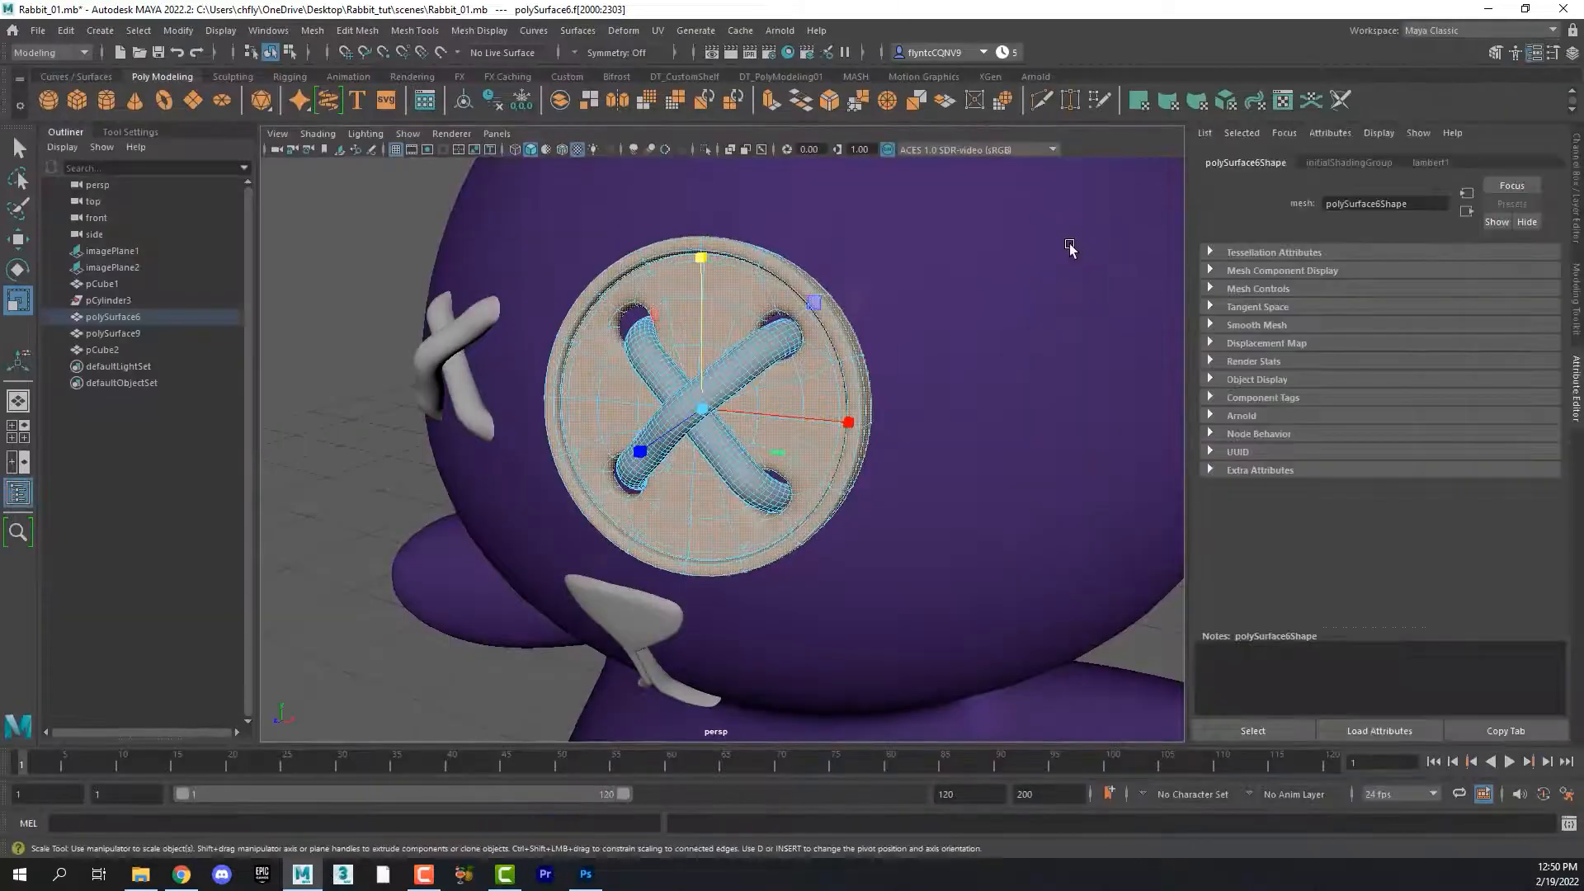
right_click_drag(713, 256, 739, 671)
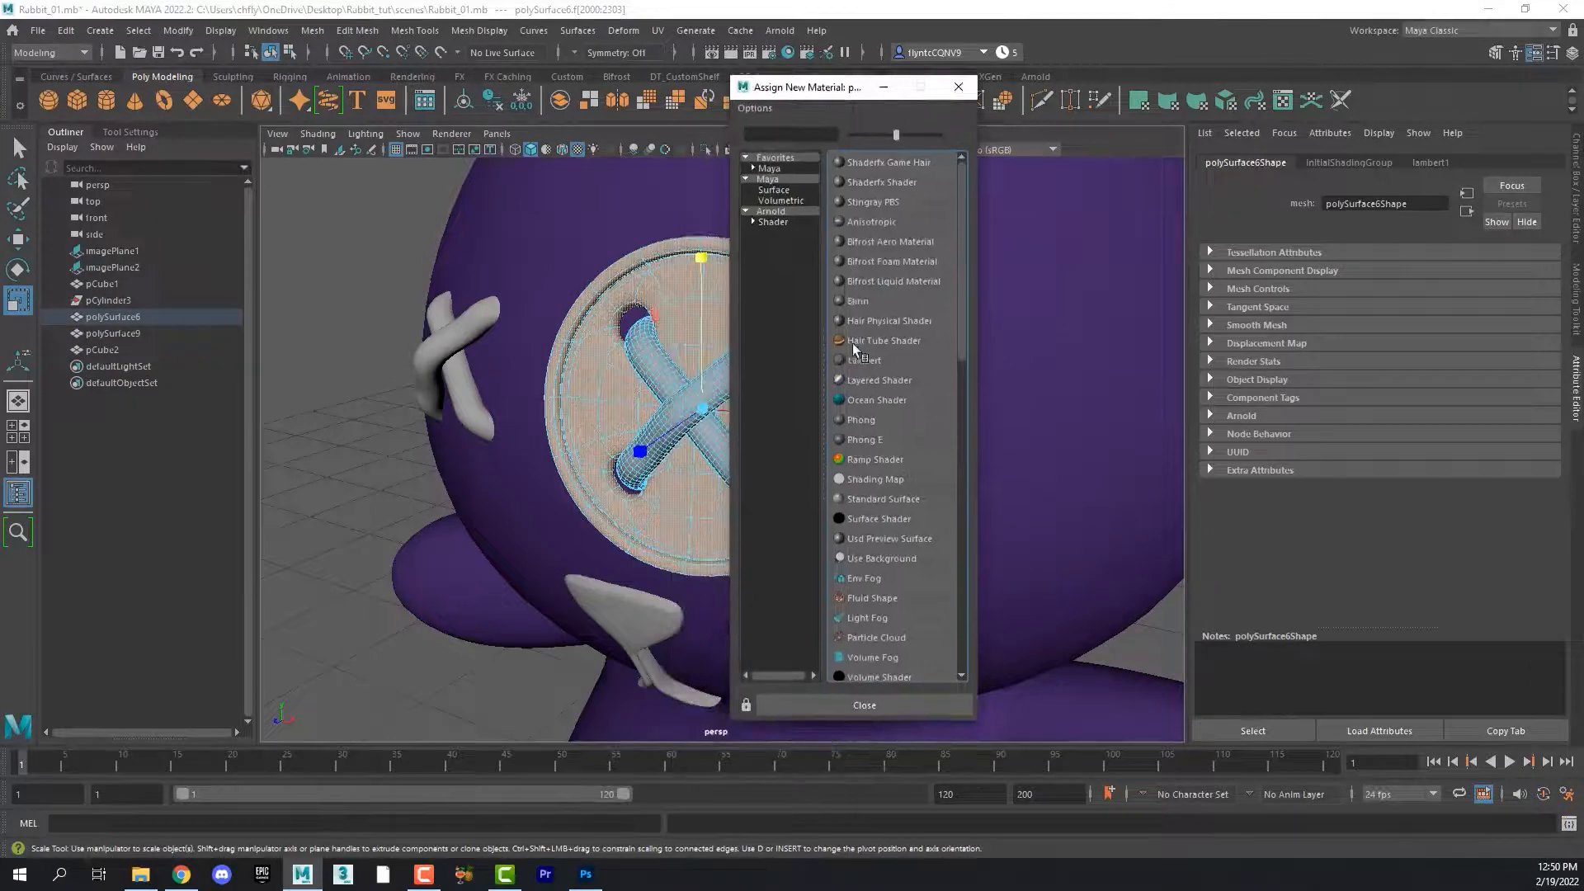
left_click(800, 208)
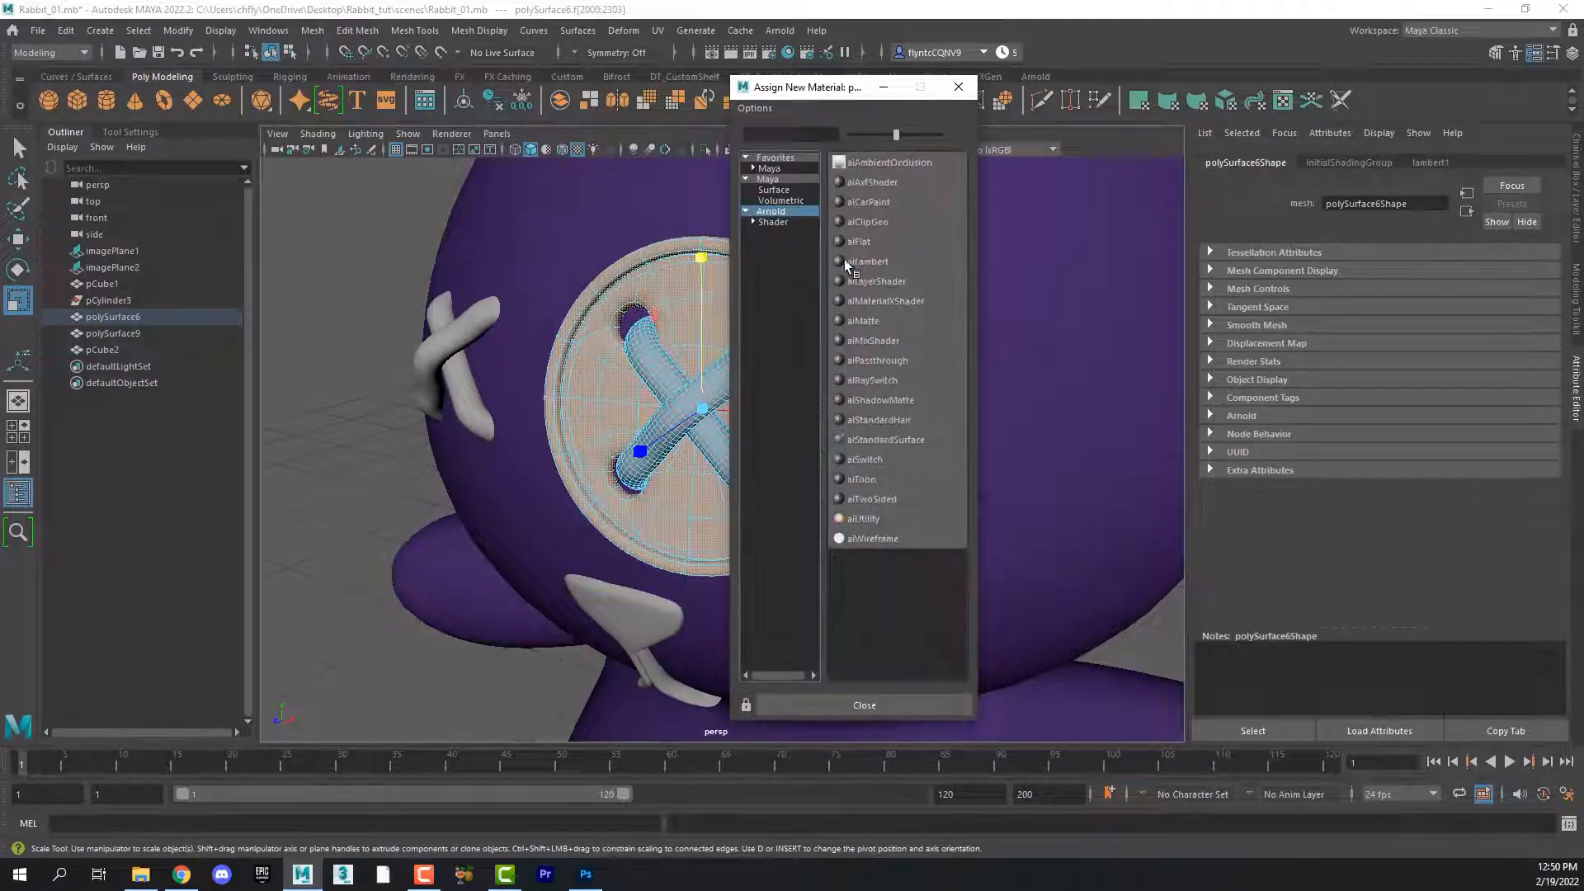
left_click(911, 437)
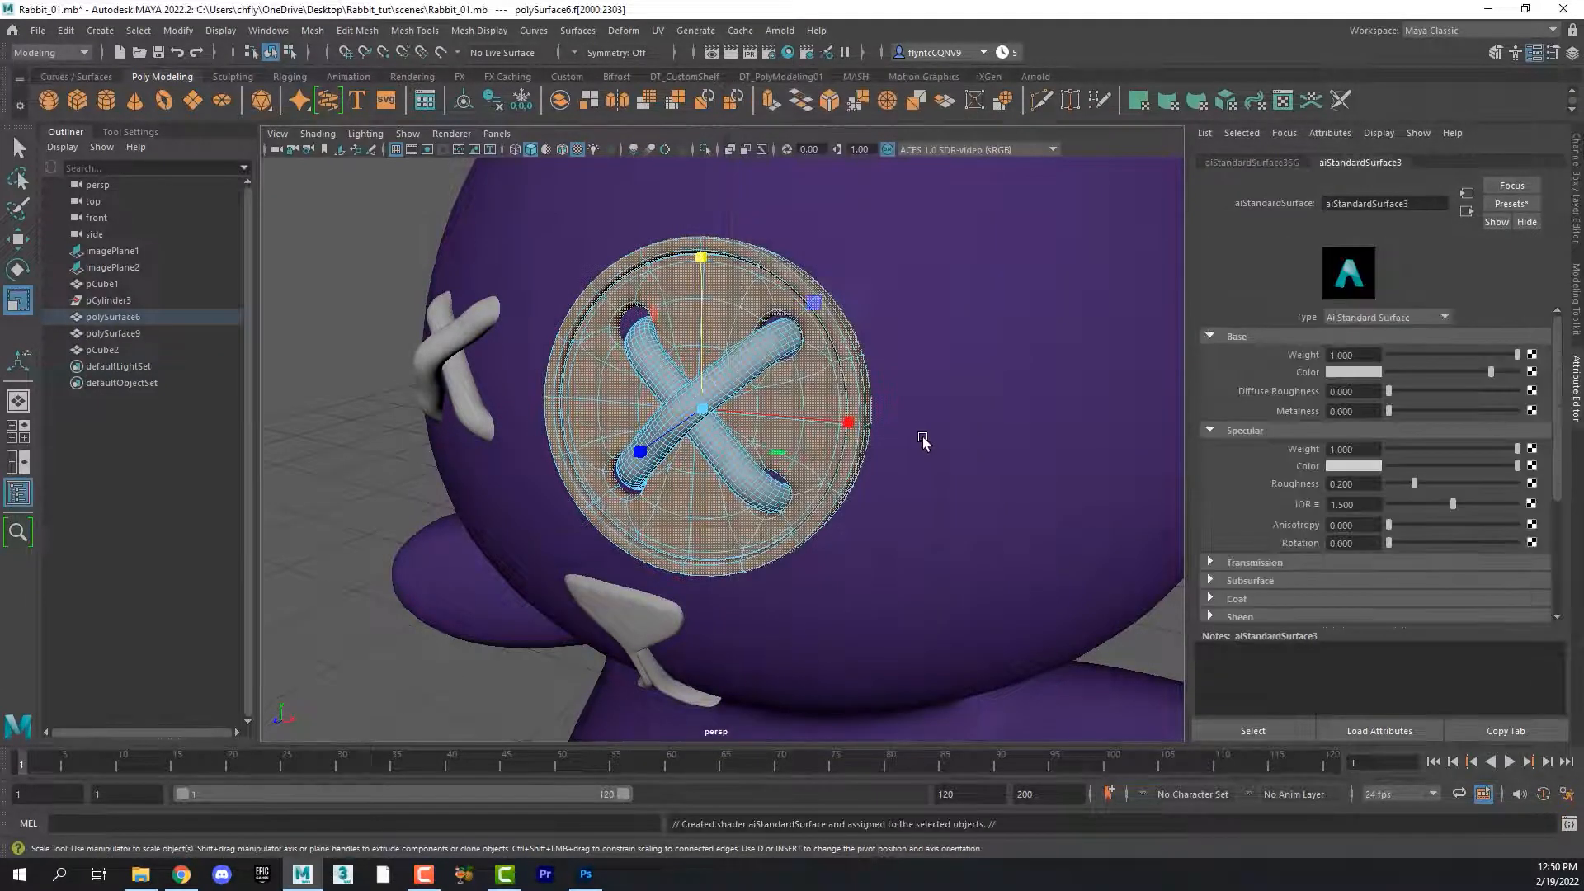
Step: Darken the button material's base color to near black and return to object selection
left_click(1354, 372)
left_click_drag(1383, 454, 1305, 453)
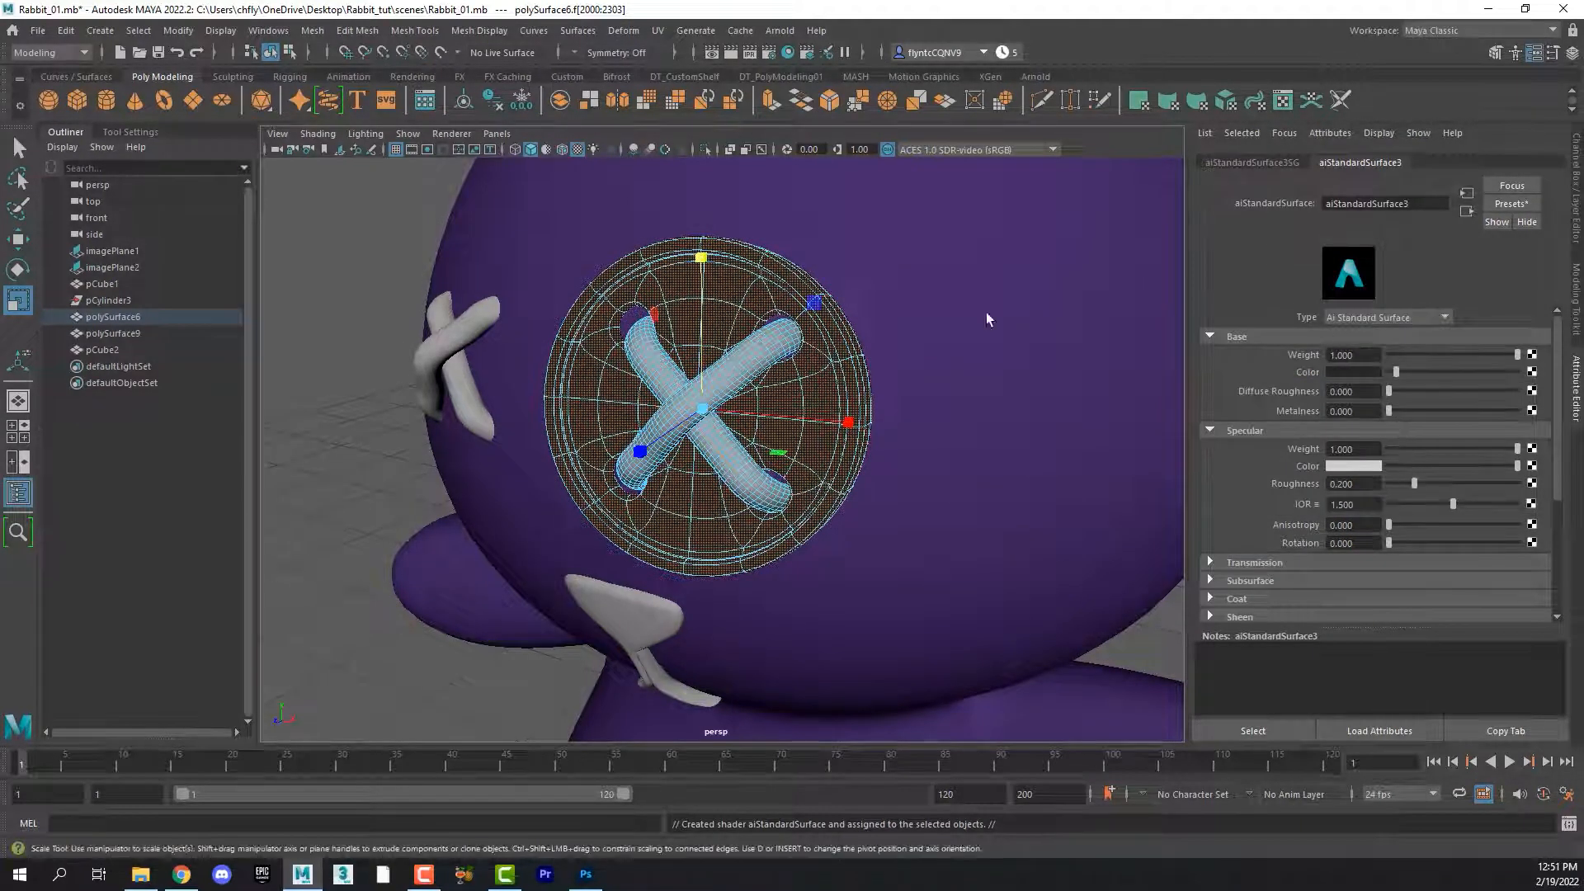
key("F8")
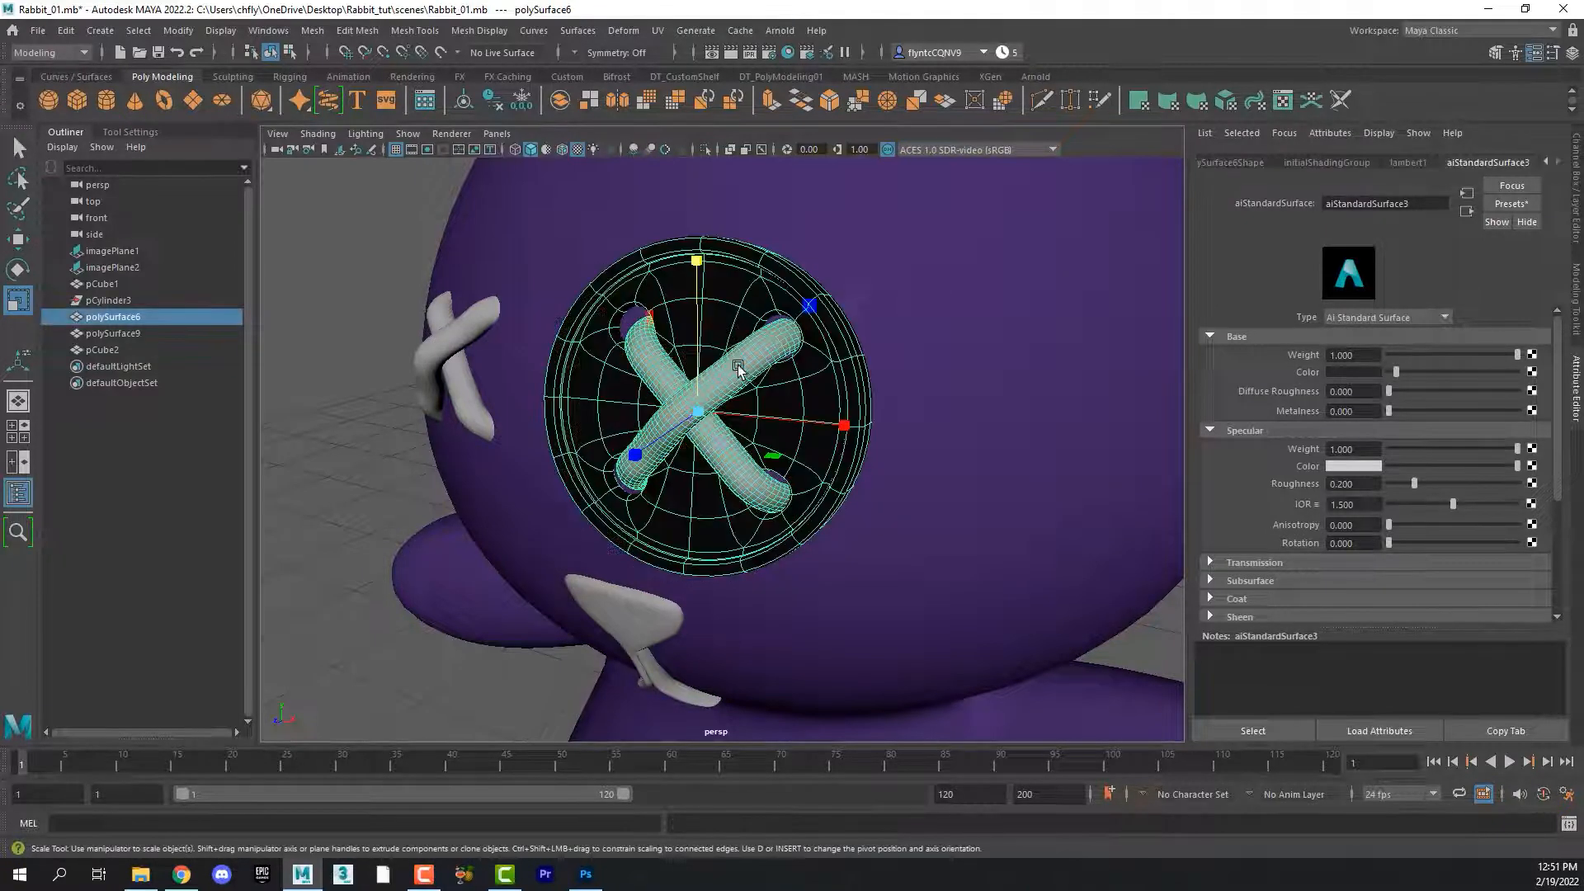
Step: Rename the black button material as Button
left_click_drag(698, 363, 750, 365, "alt")
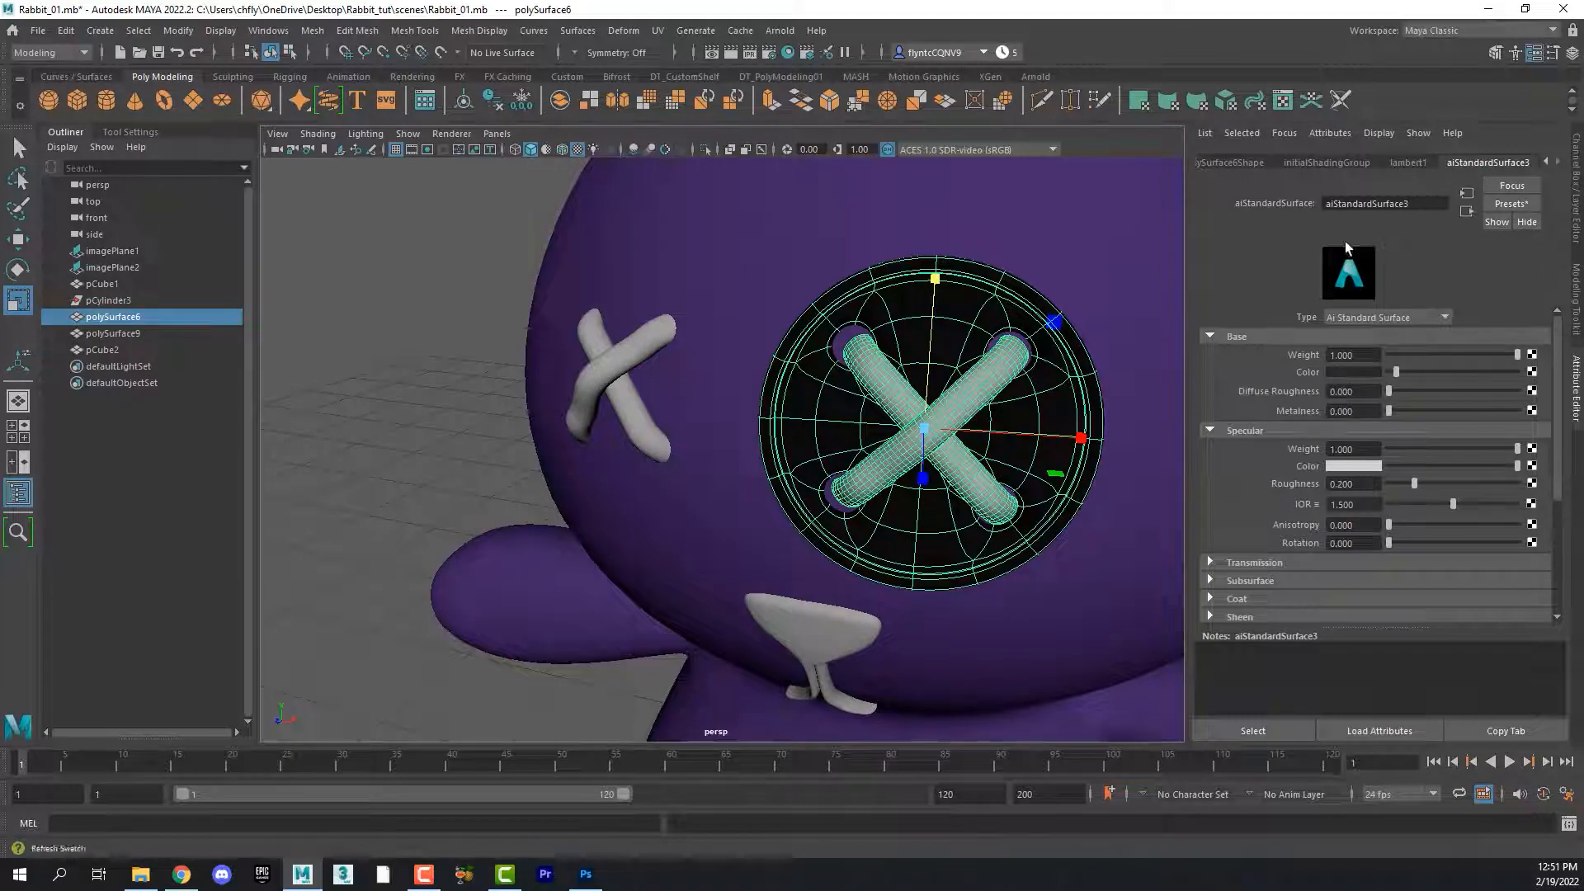
double_click(1394, 206)
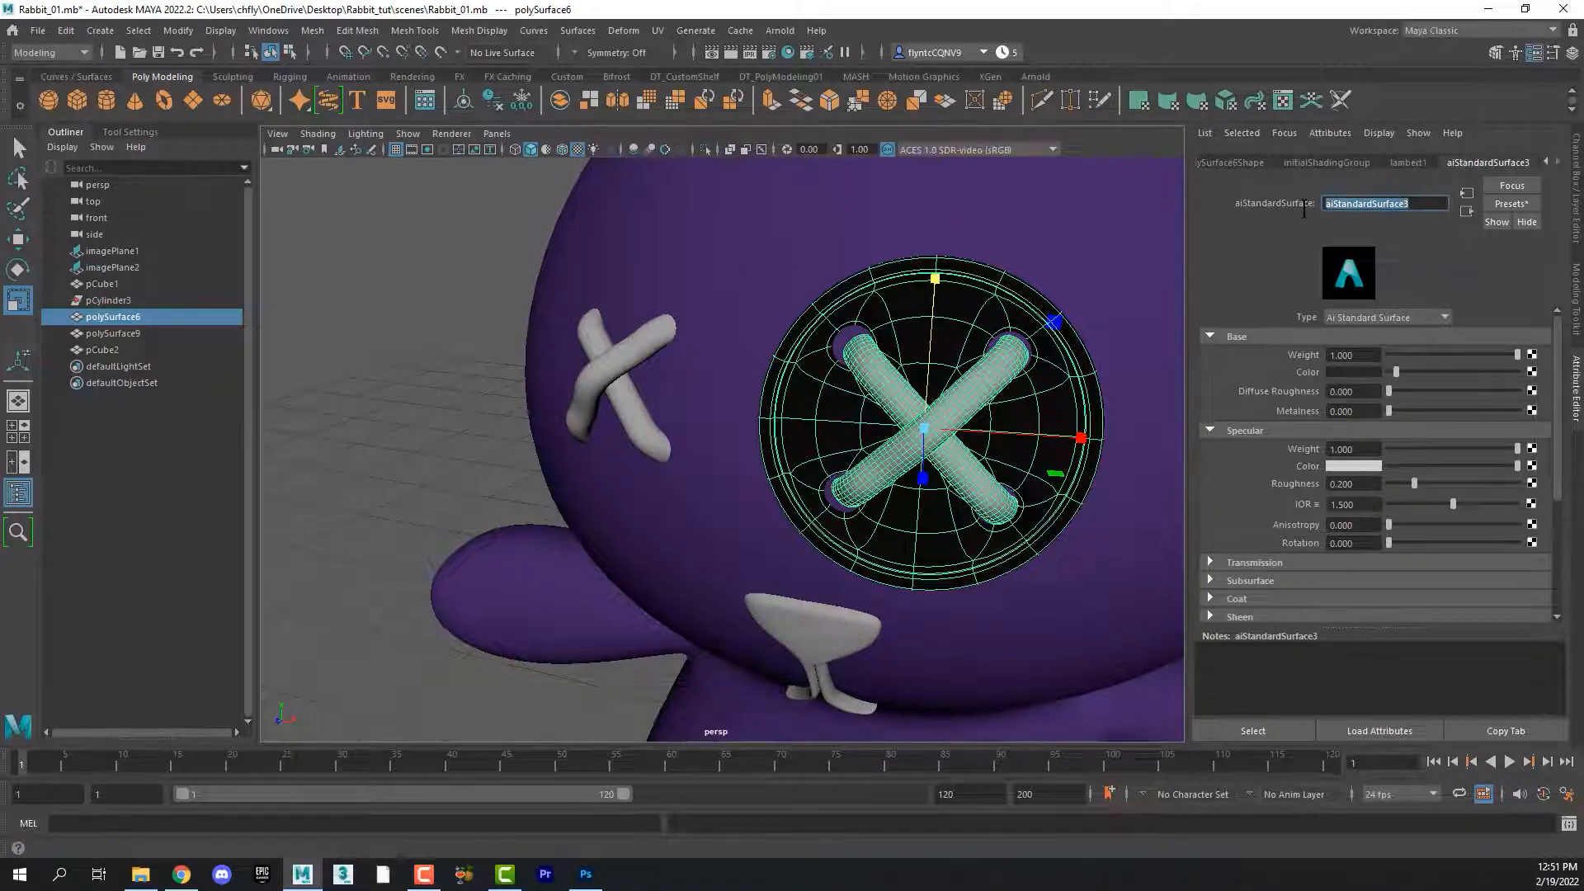
type("Button")
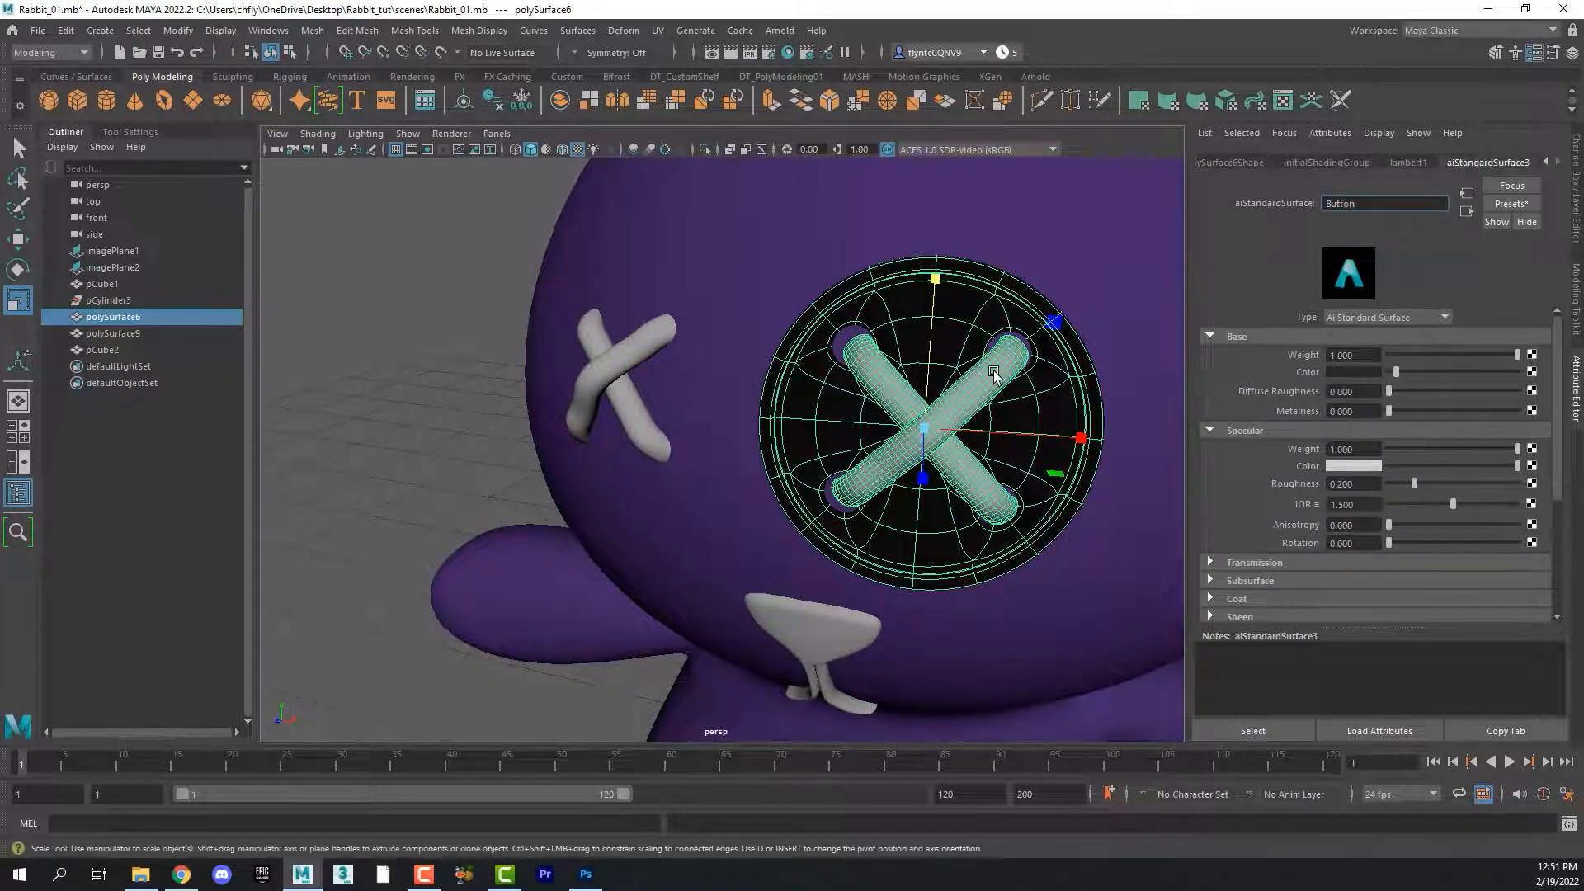
key("Return")
Step: Select the faces of the button's crossed threads and assign them a new Arnold aiStandardSurface material
right_click_drag(994, 371, 990, 409)
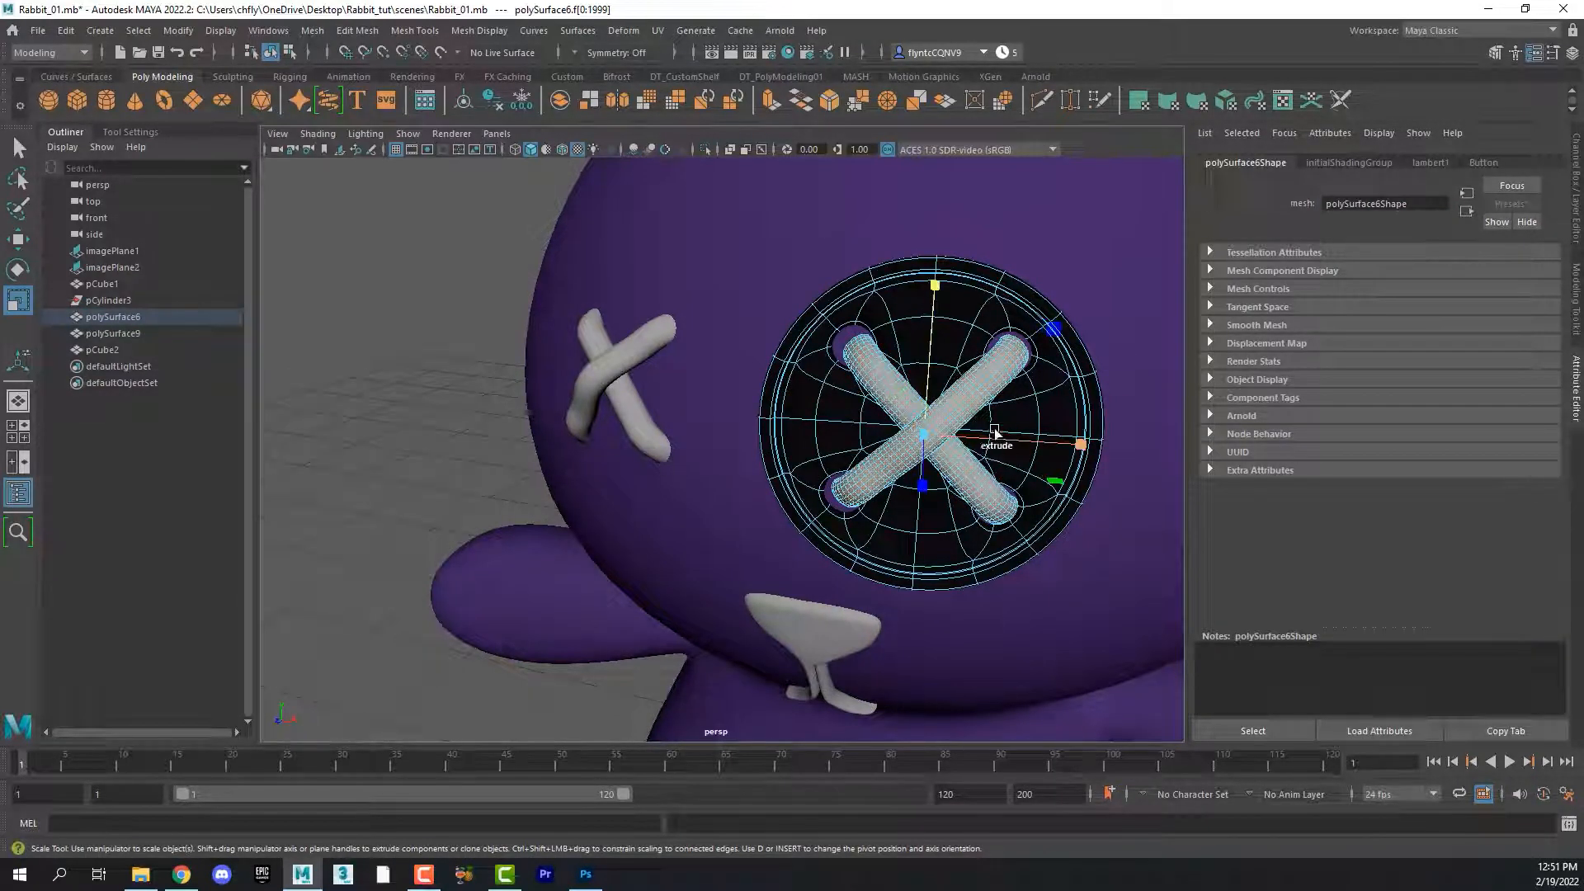
right_click_drag(975, 384, 967, 862)
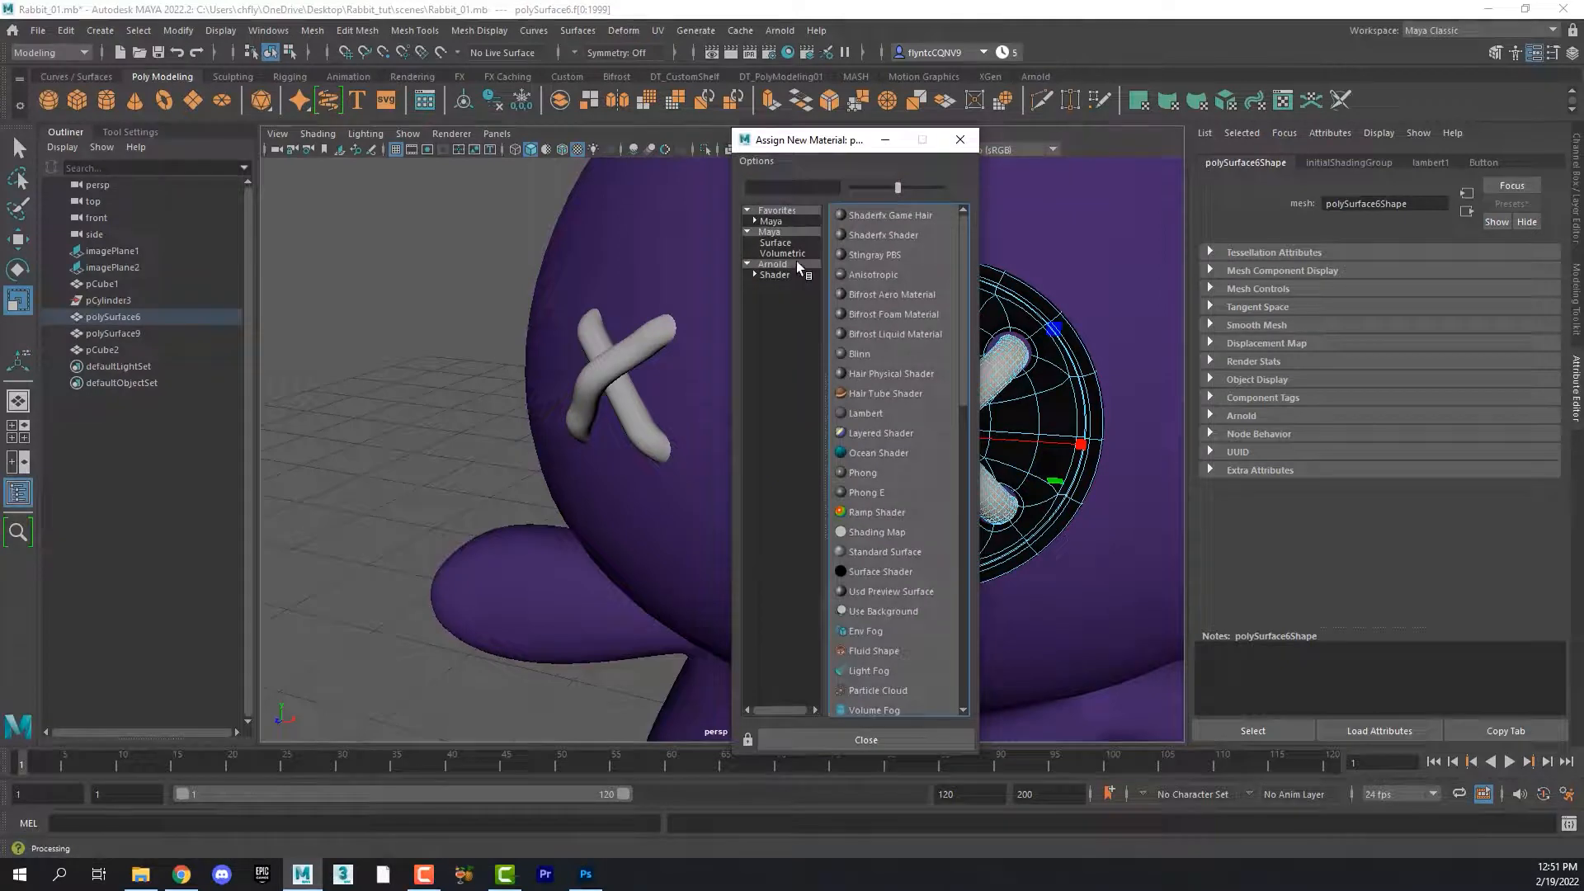
left_click(795, 262)
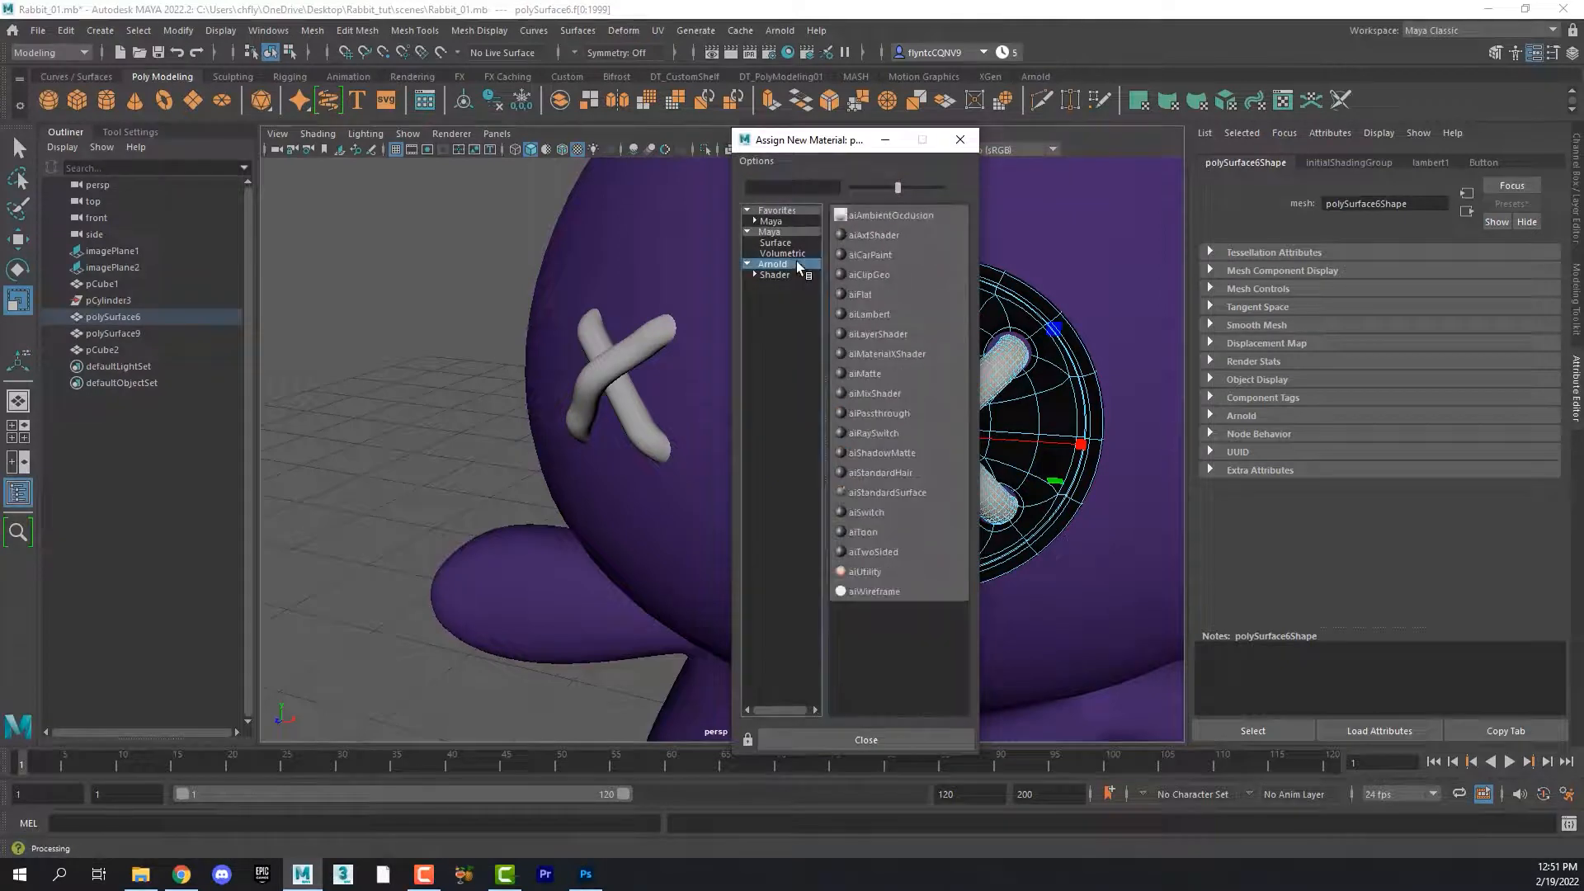
left_click(912, 493)
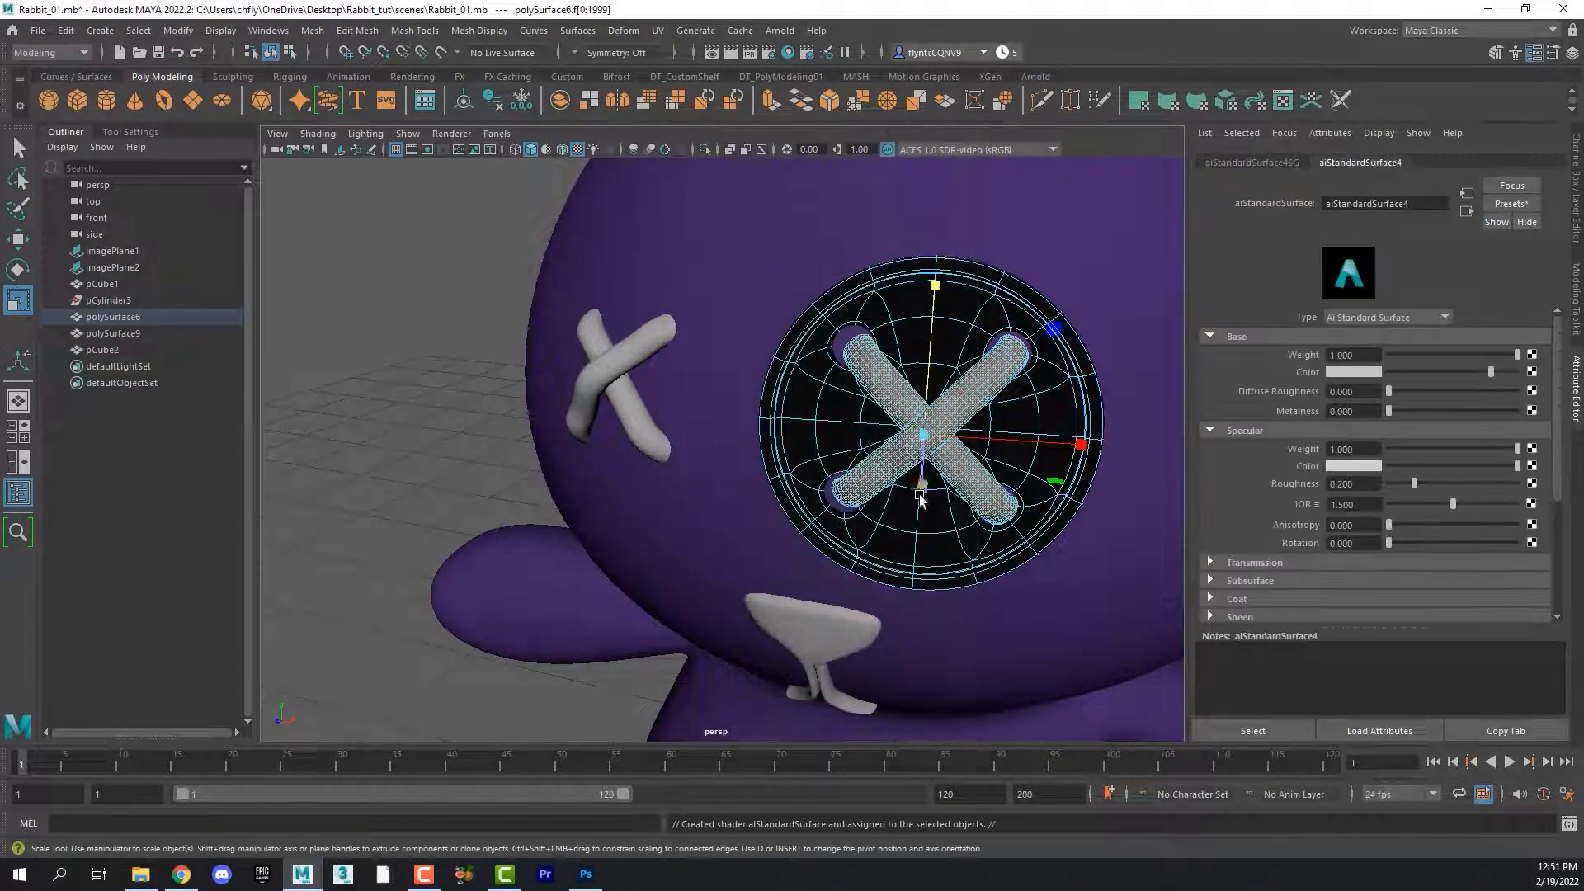
Step: Set the thread material's base color to a light pink with hue 300 and reduced saturation
left_click(1372, 371)
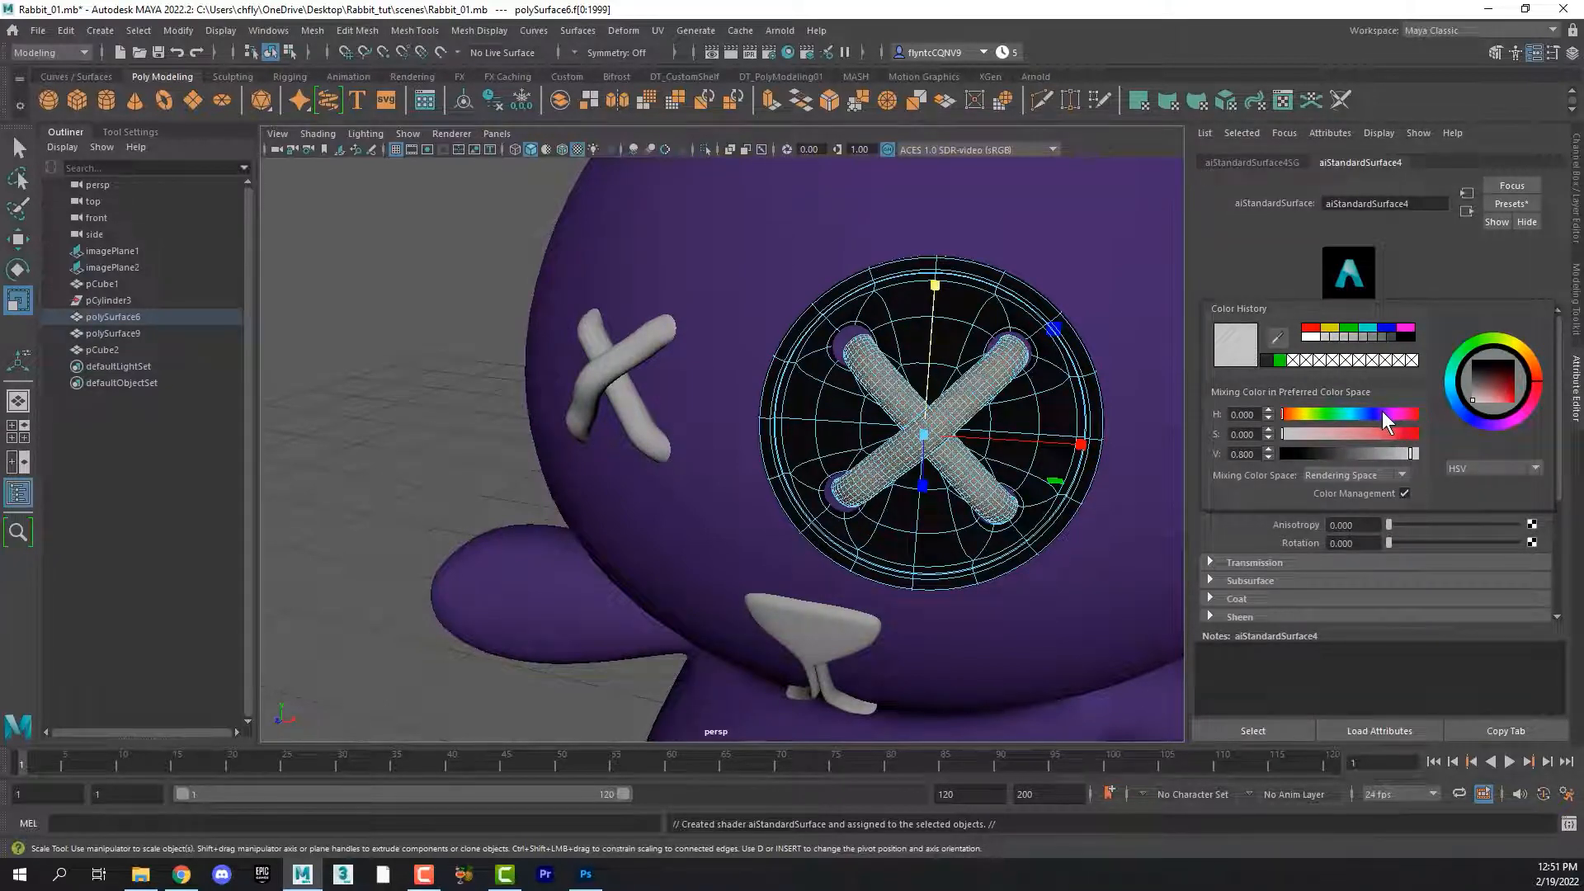
left_click(1405, 328)
left_click_drag(1408, 434, 1352, 436)
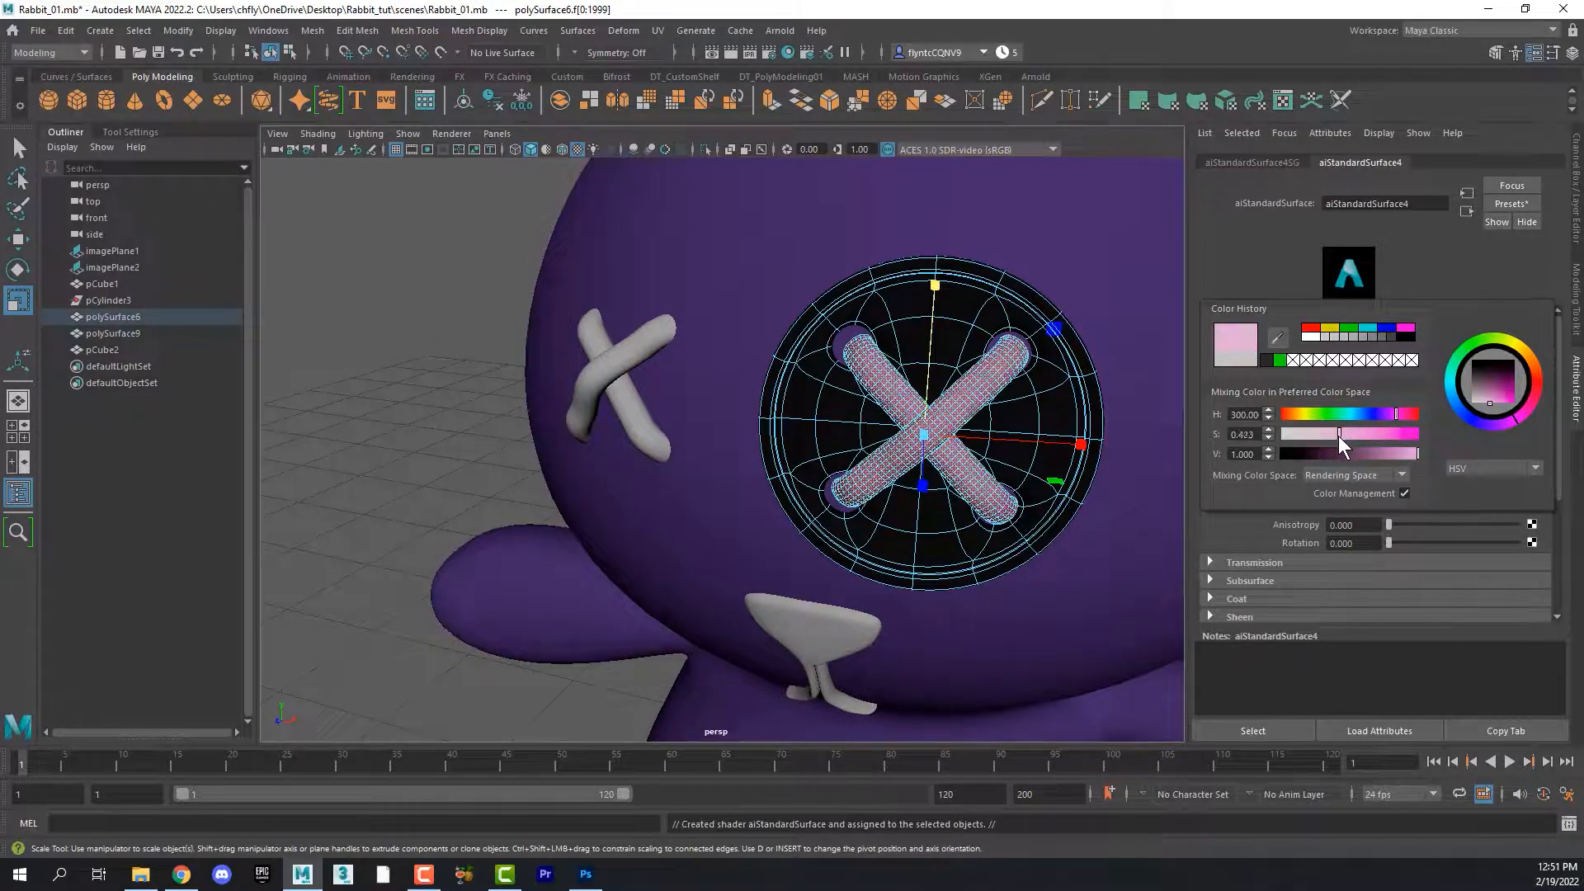
Step: Reselect the button mesh and raise the pink thread material's specular roughness to 0.805
left_click(986, 243)
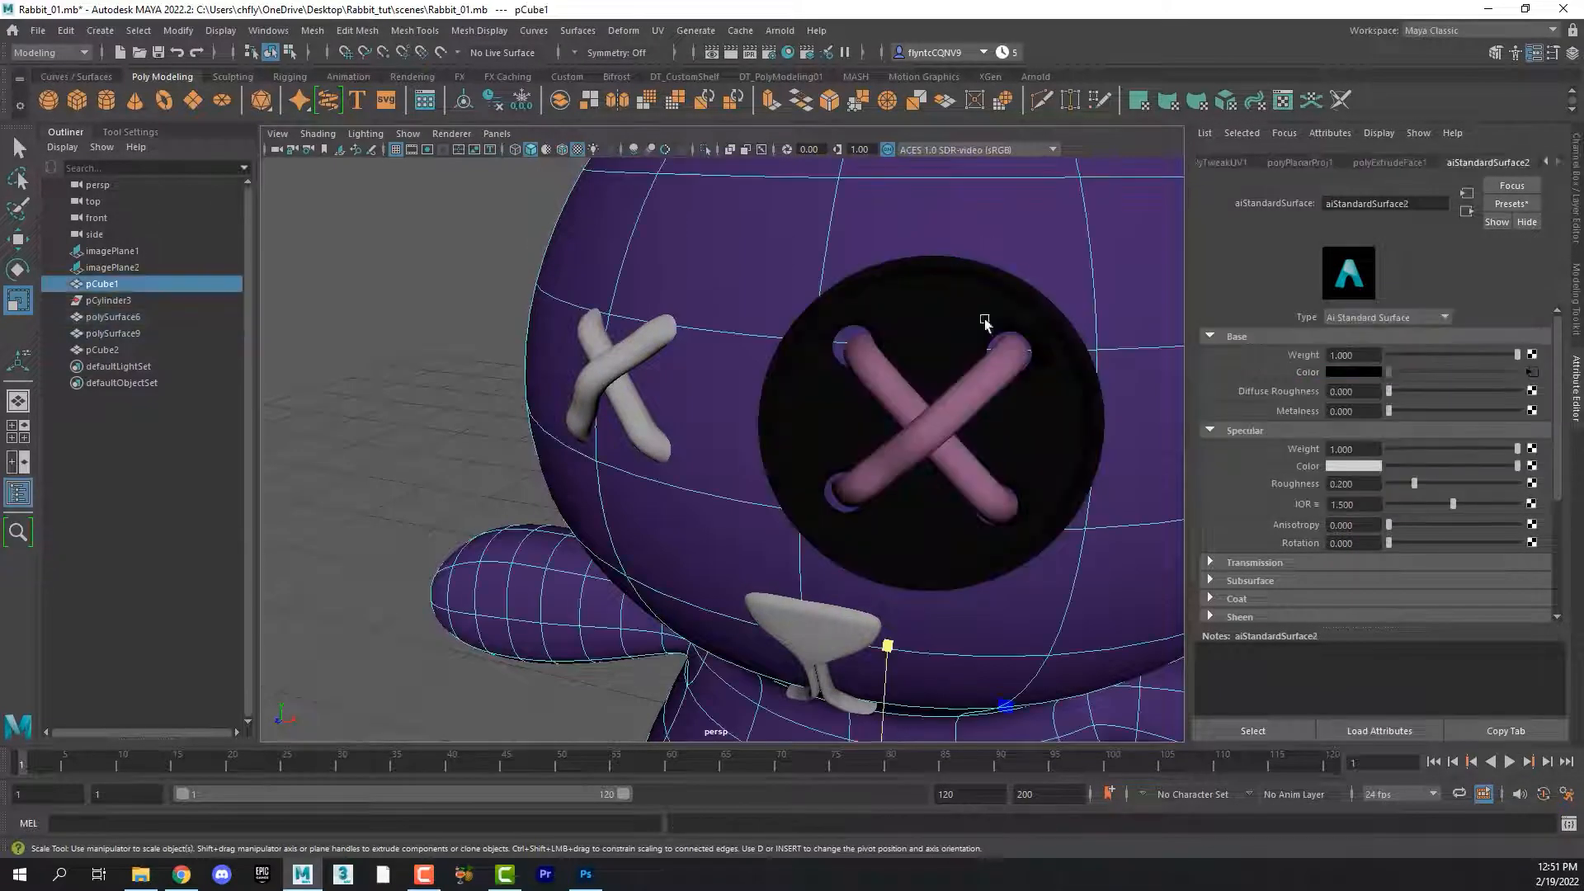
left_click(985, 375)
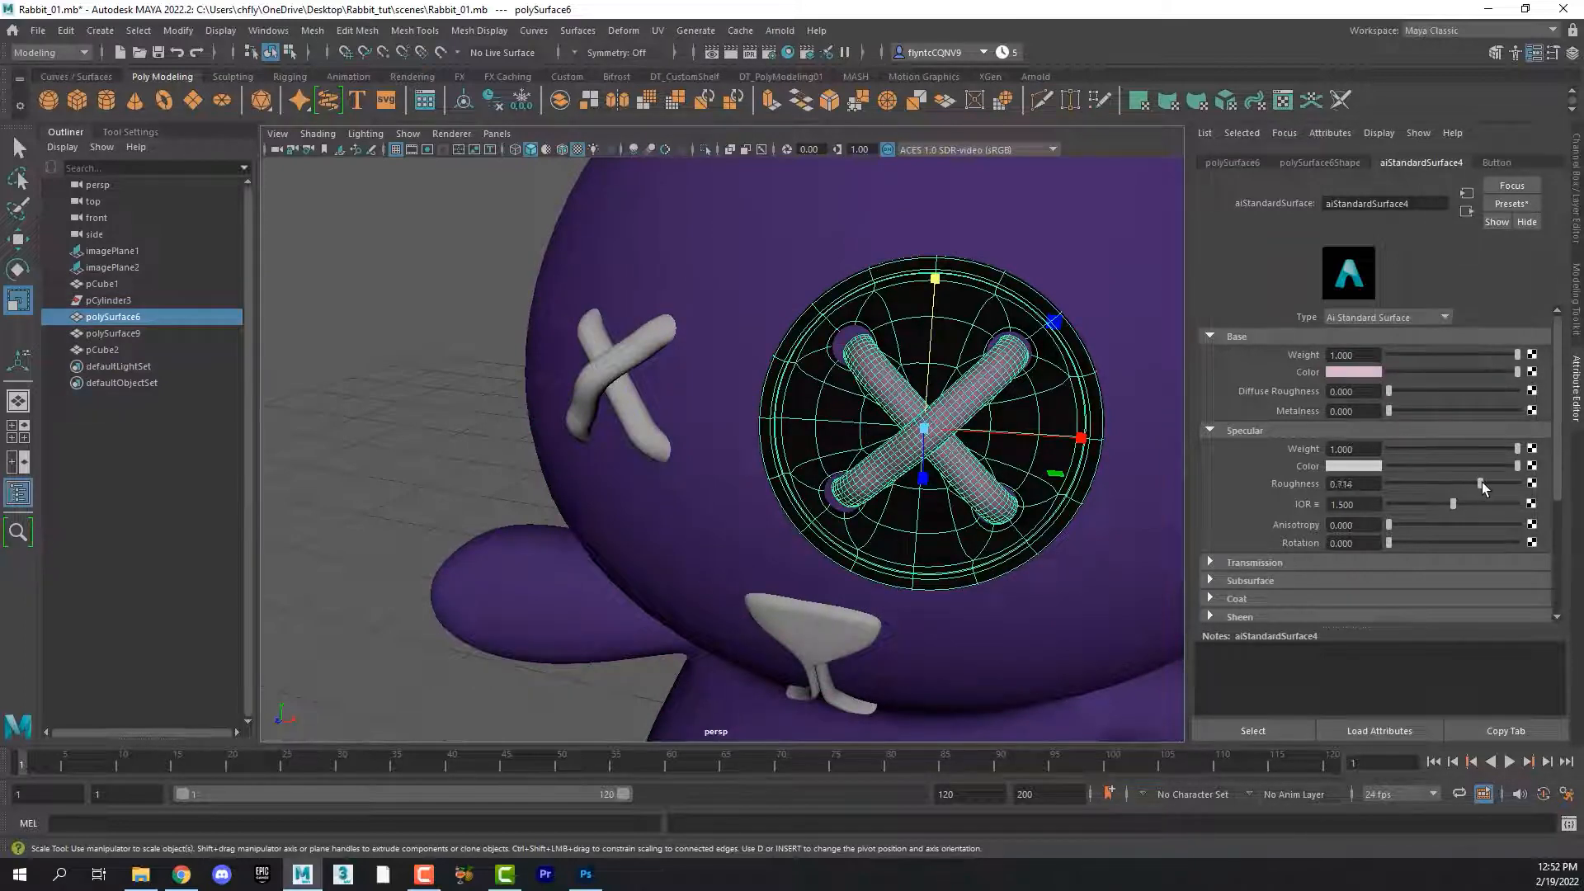
left_click_drag(1489, 481, 1489, 483)
Step: Rename the pink material on the button's crossed stitches as thread
double_click(933, 412)
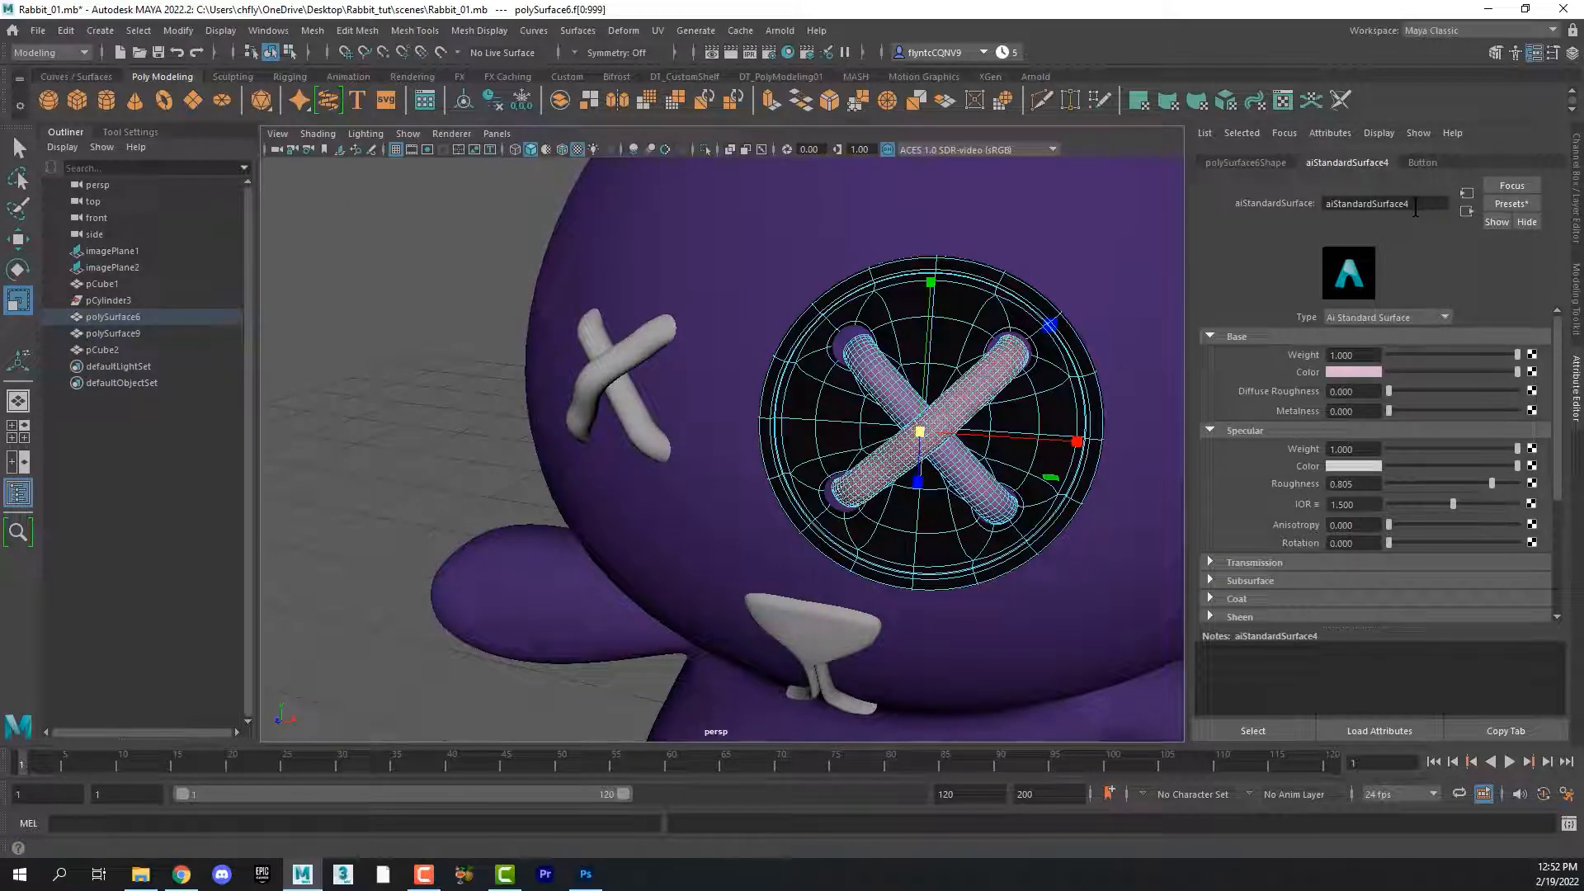
left_click(1361, 204)
left_click_drag(1360, 210, 1281, 213)
type("thread")
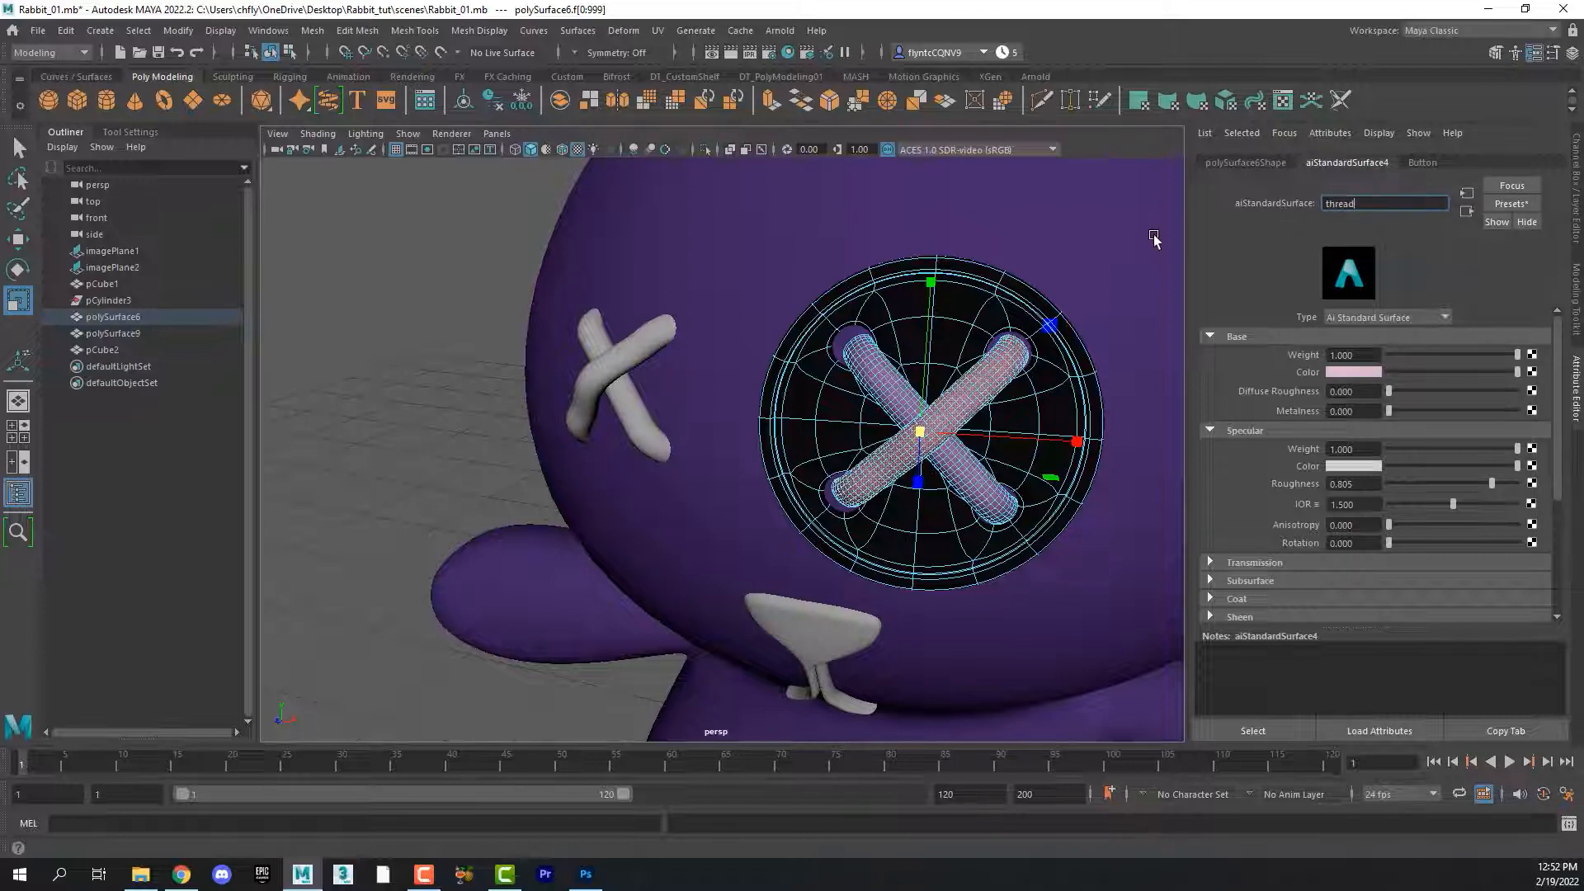
left_click(734, 351)
Step: Assign the existing thread material to the rabbit's other, X-shaped stitched eye
left_click(635, 347)
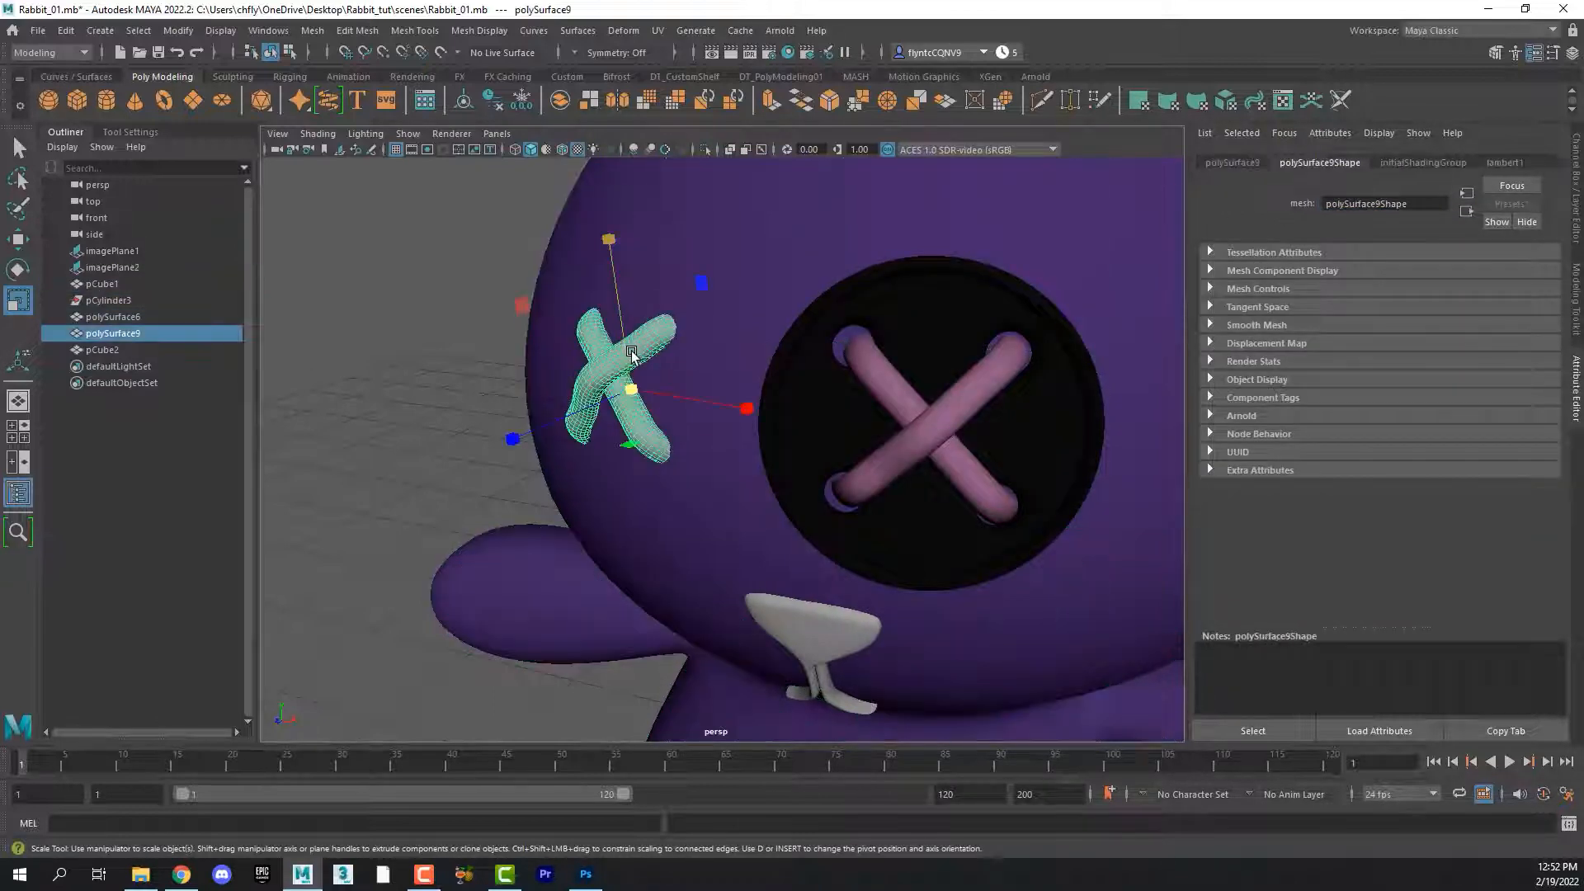
key("f")
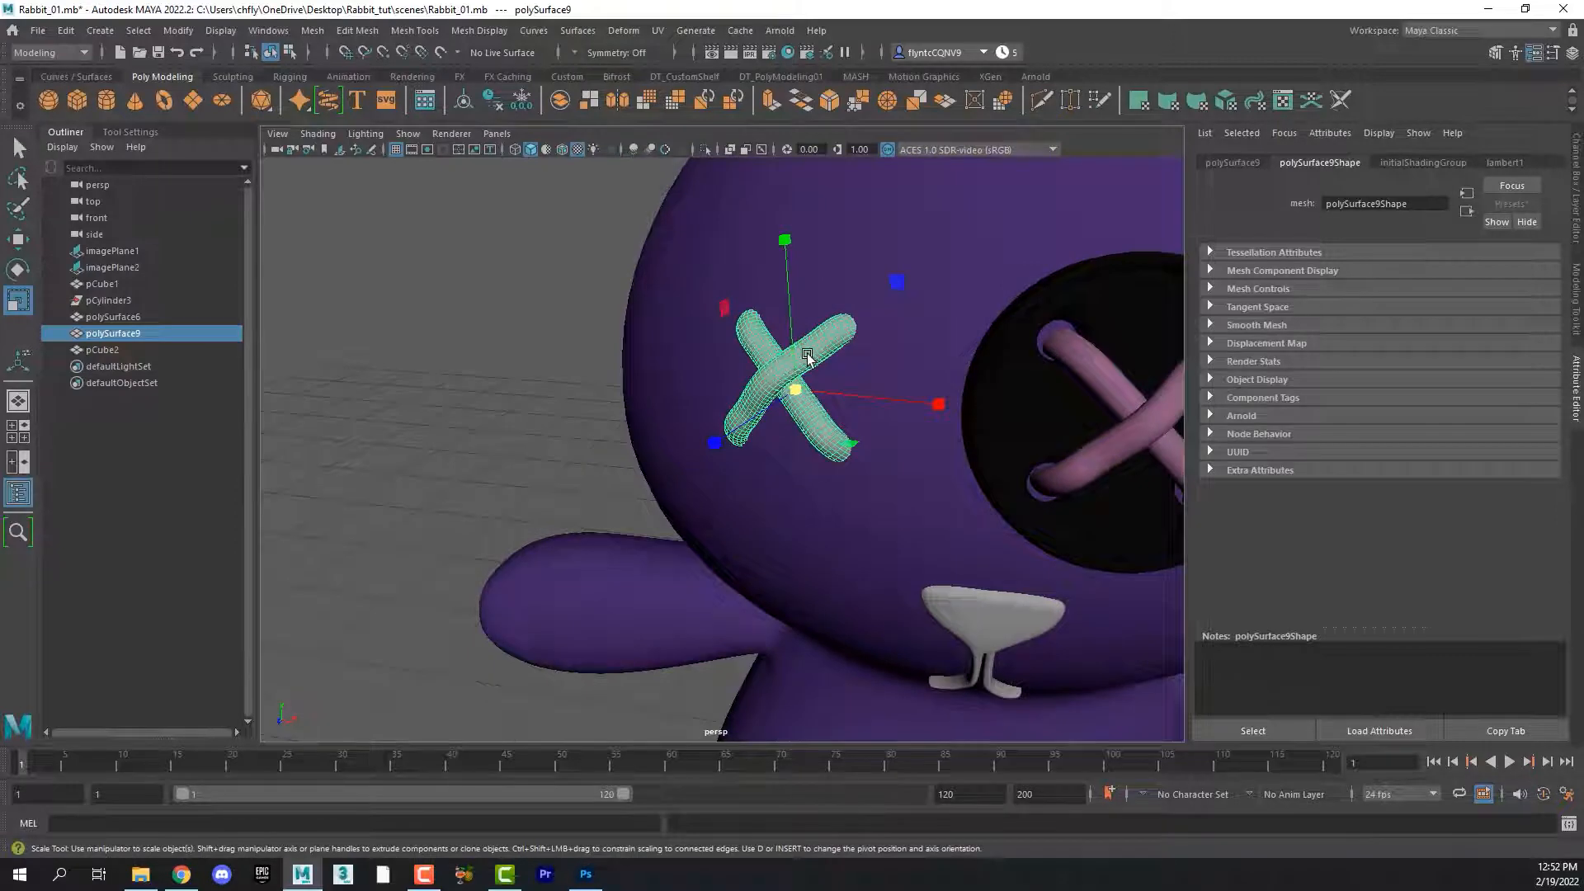
right_click_drag(796, 338, 951, 823)
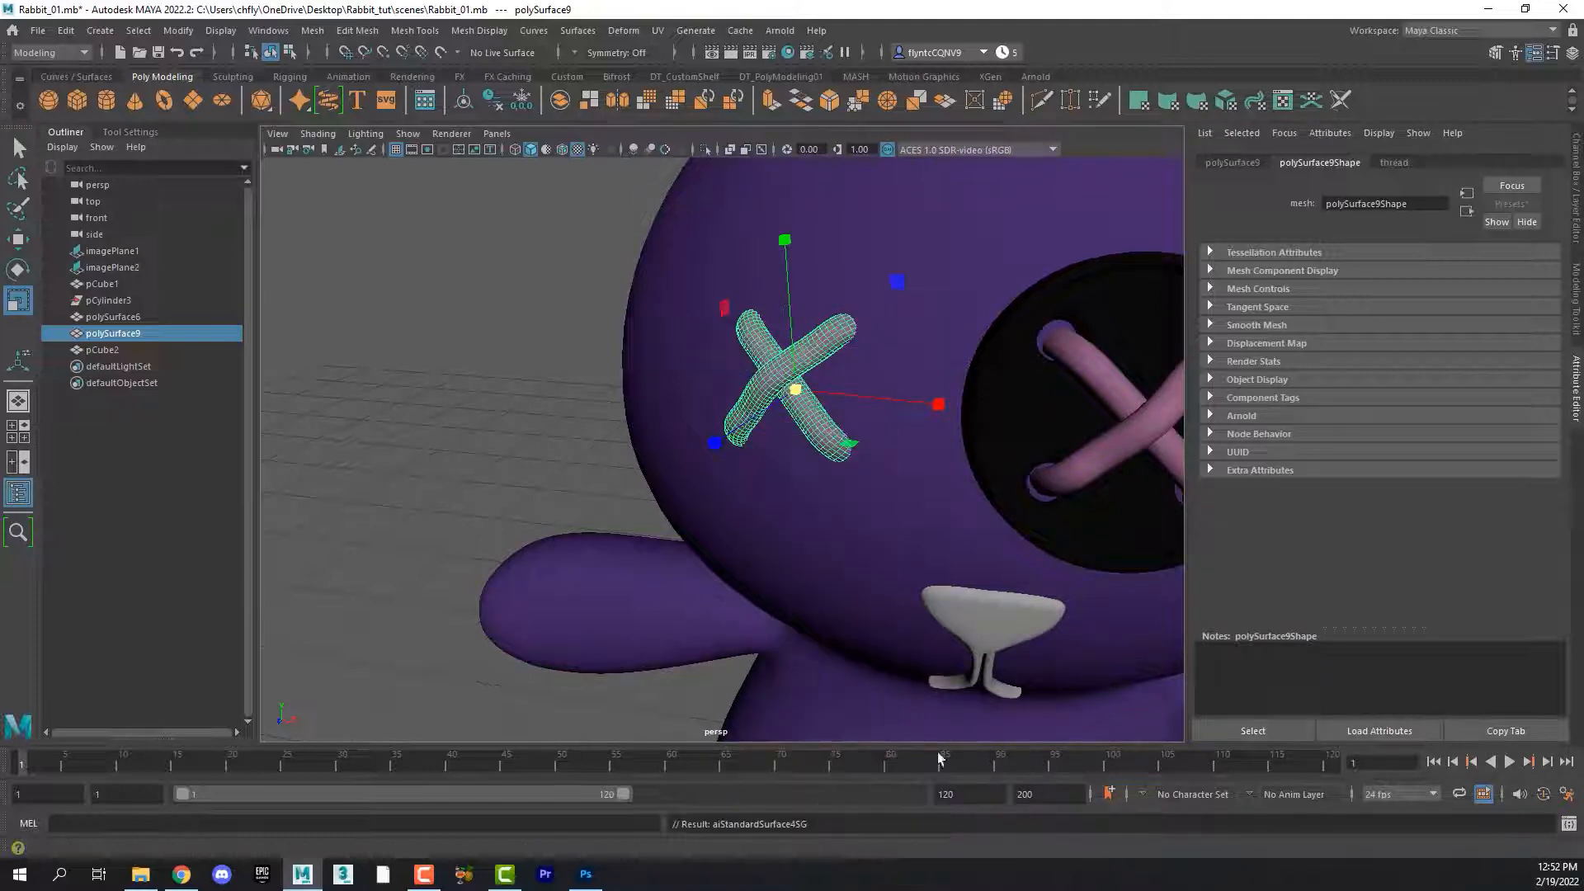
left_click(488, 342)
Step: Assign a new Arnold aiStandardSurface material to the rabbit's nose and mouth mesh
left_click_drag(976, 555, 841, 512, "alt")
left_click(842, 499)
right_click_drag(837, 488, 841, 849)
left_click_drag(397, 201, 1133, 191)
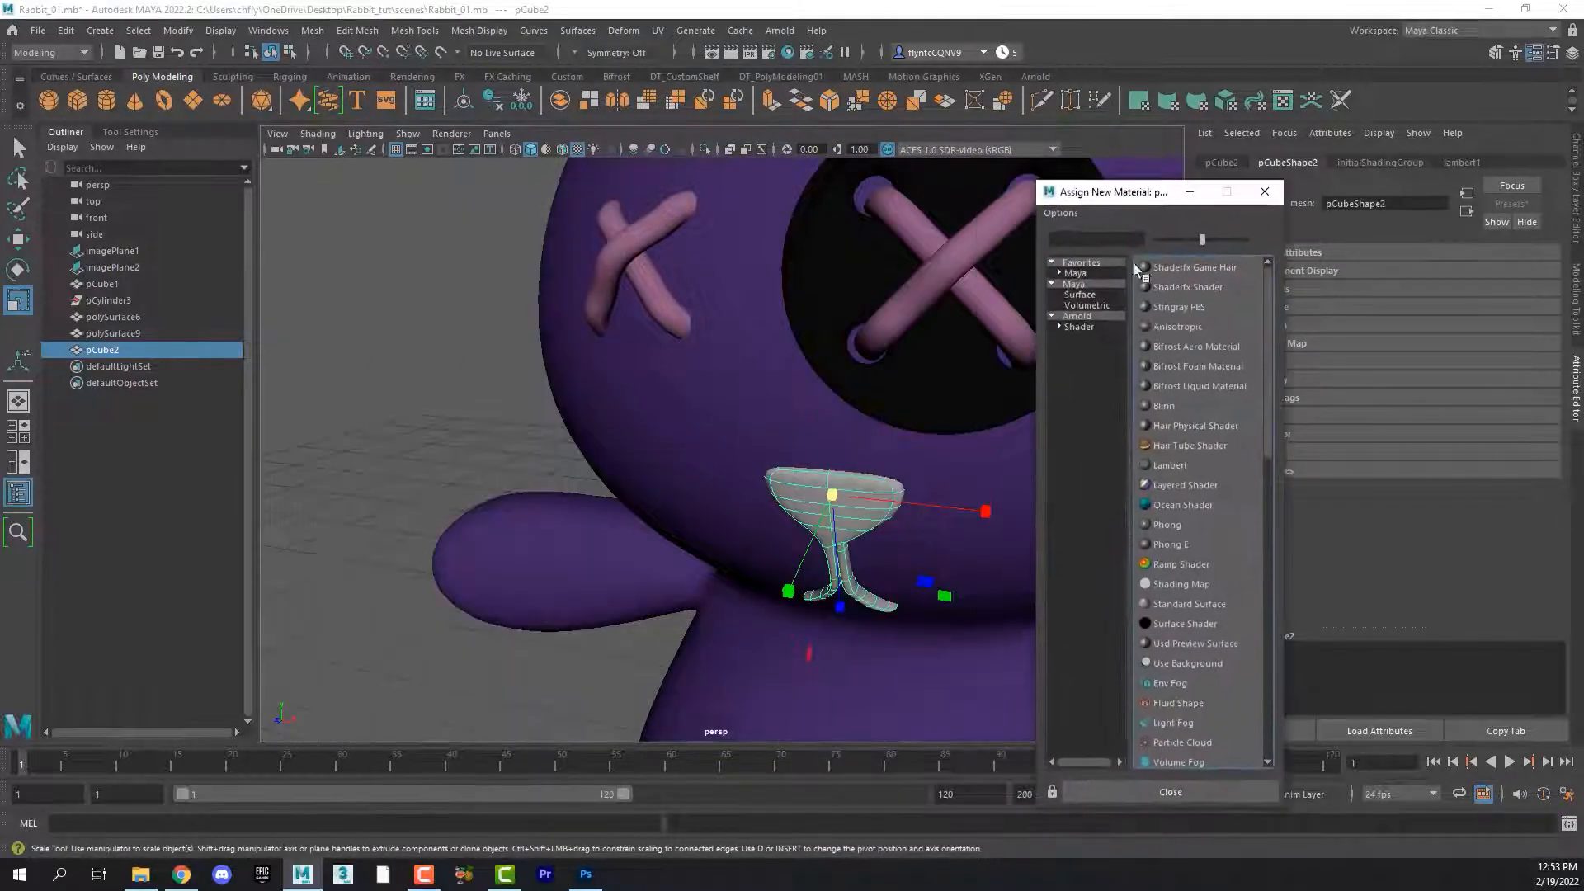
left_click(1112, 319)
left_click(1208, 550)
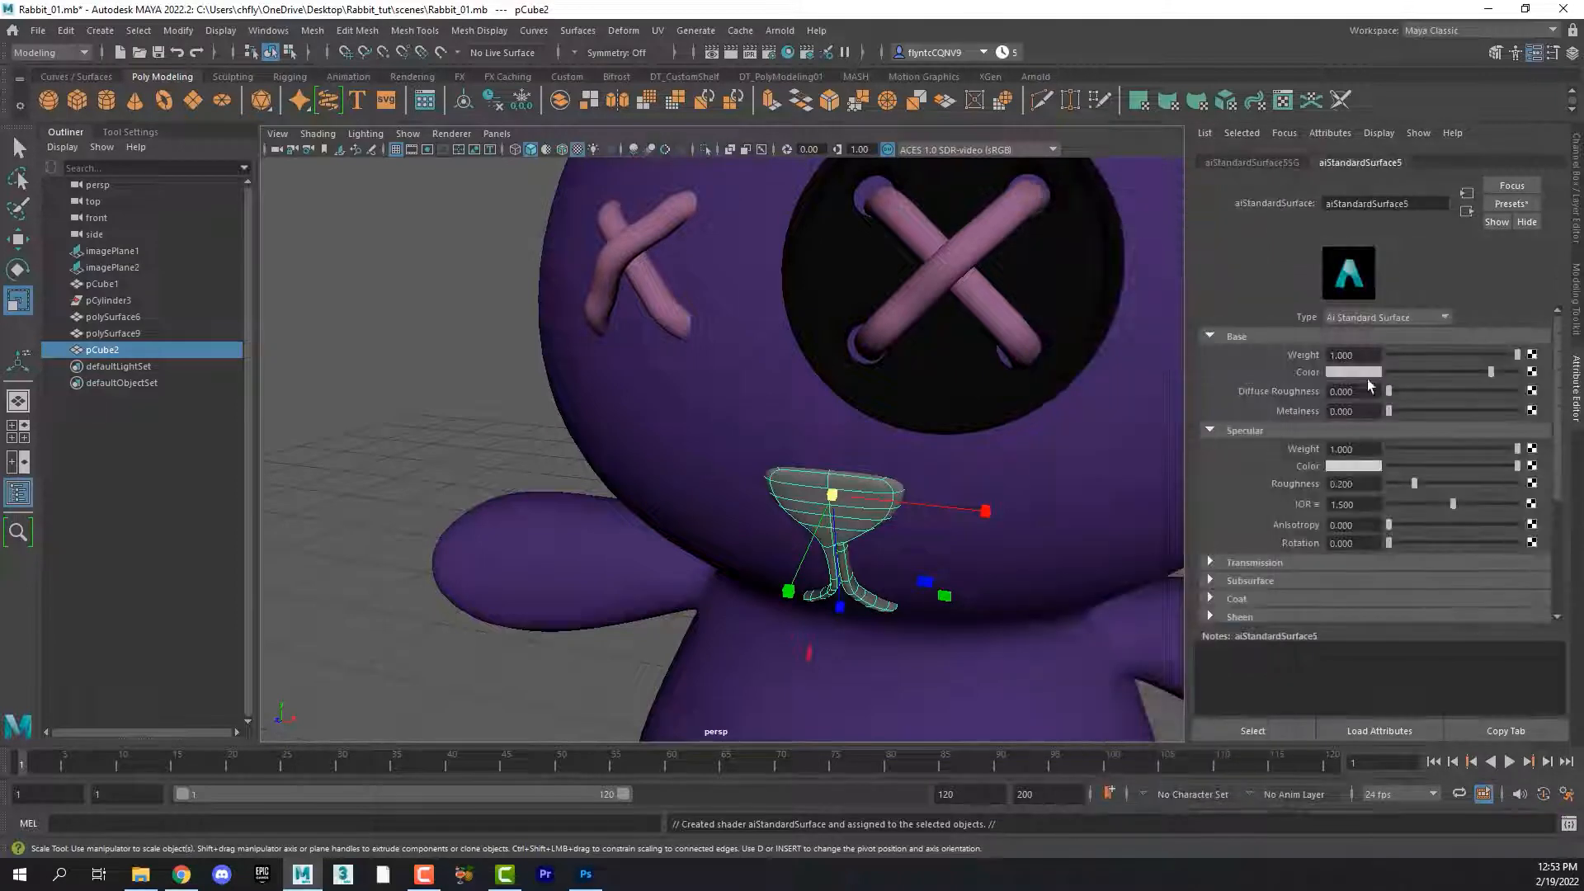
Step: Set the nose and mouth material's base color to a saturated reddish pink
left_click(1353, 372)
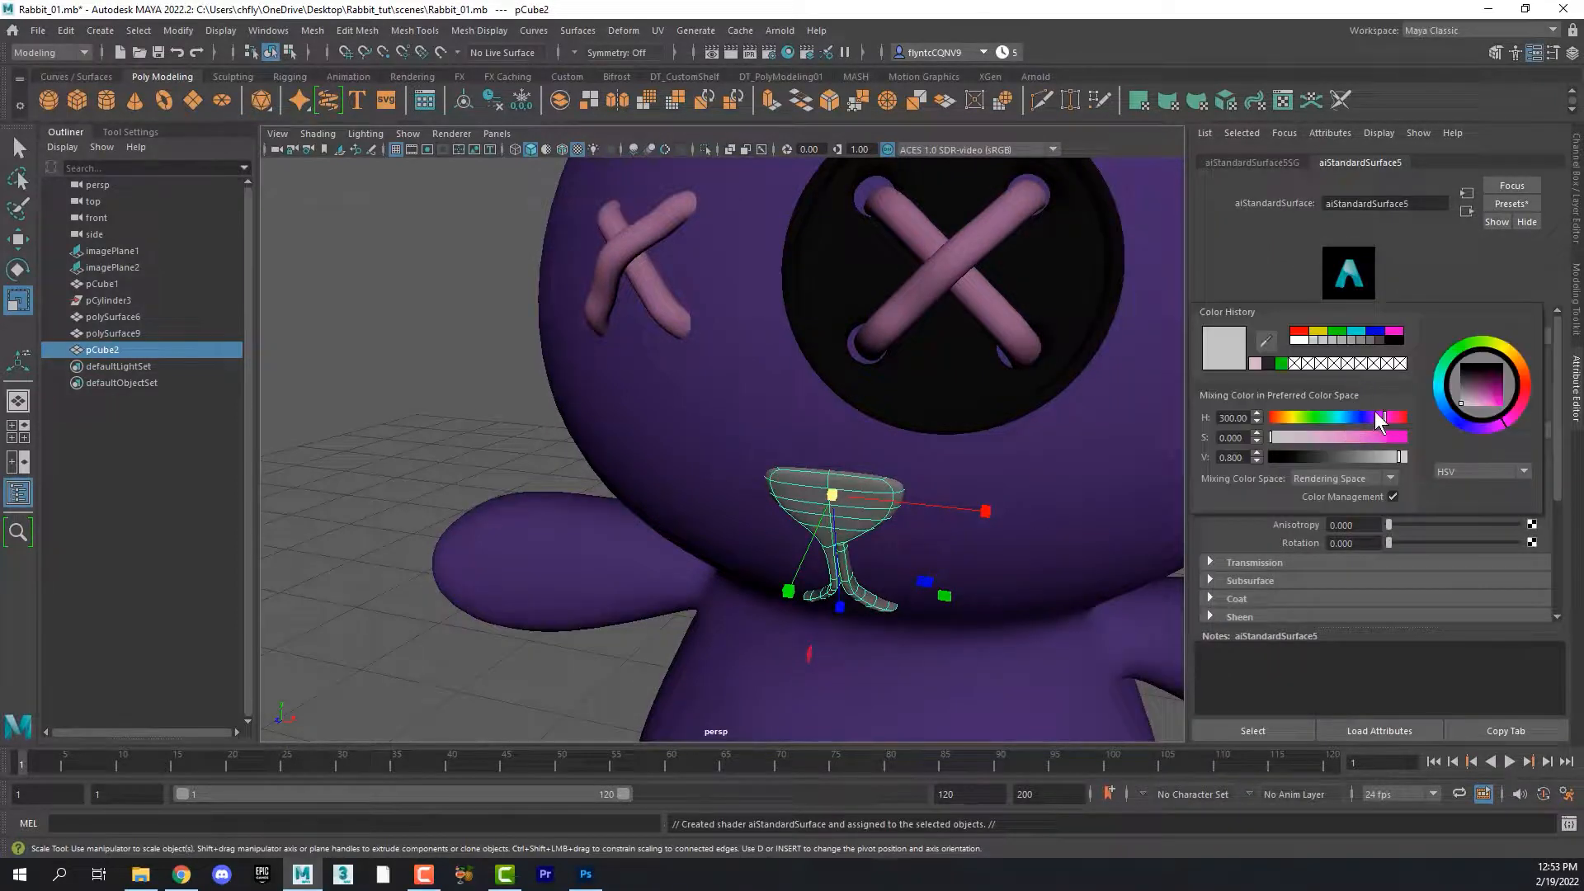
left_click_drag(1346, 436, 1399, 418)
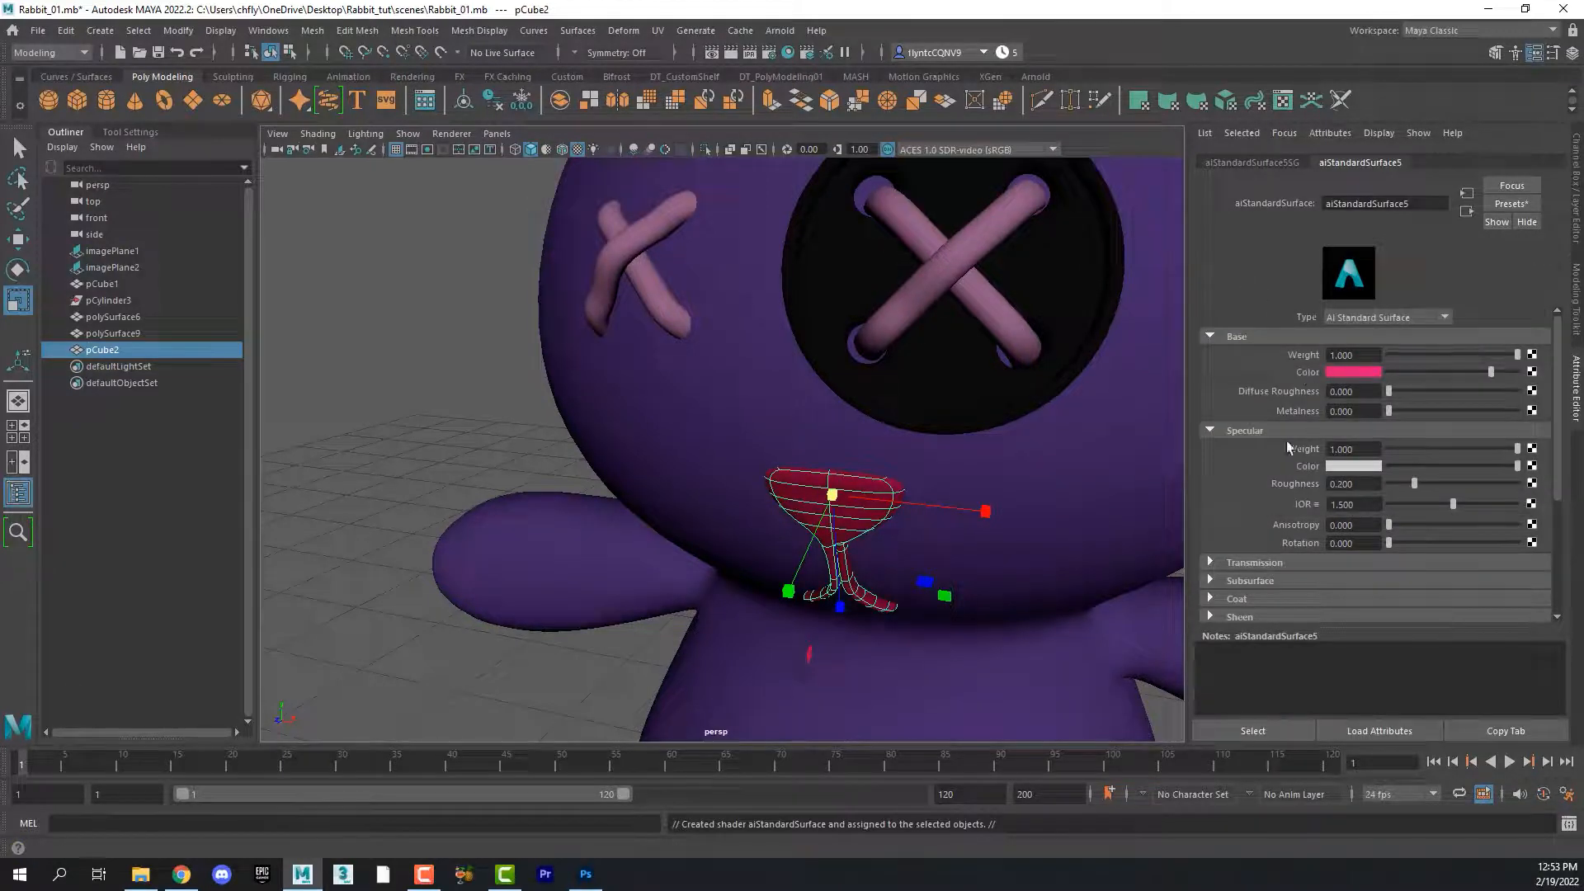
left_click(864, 505)
left_click(863, 504)
scroll(864, 504, "down", 8)
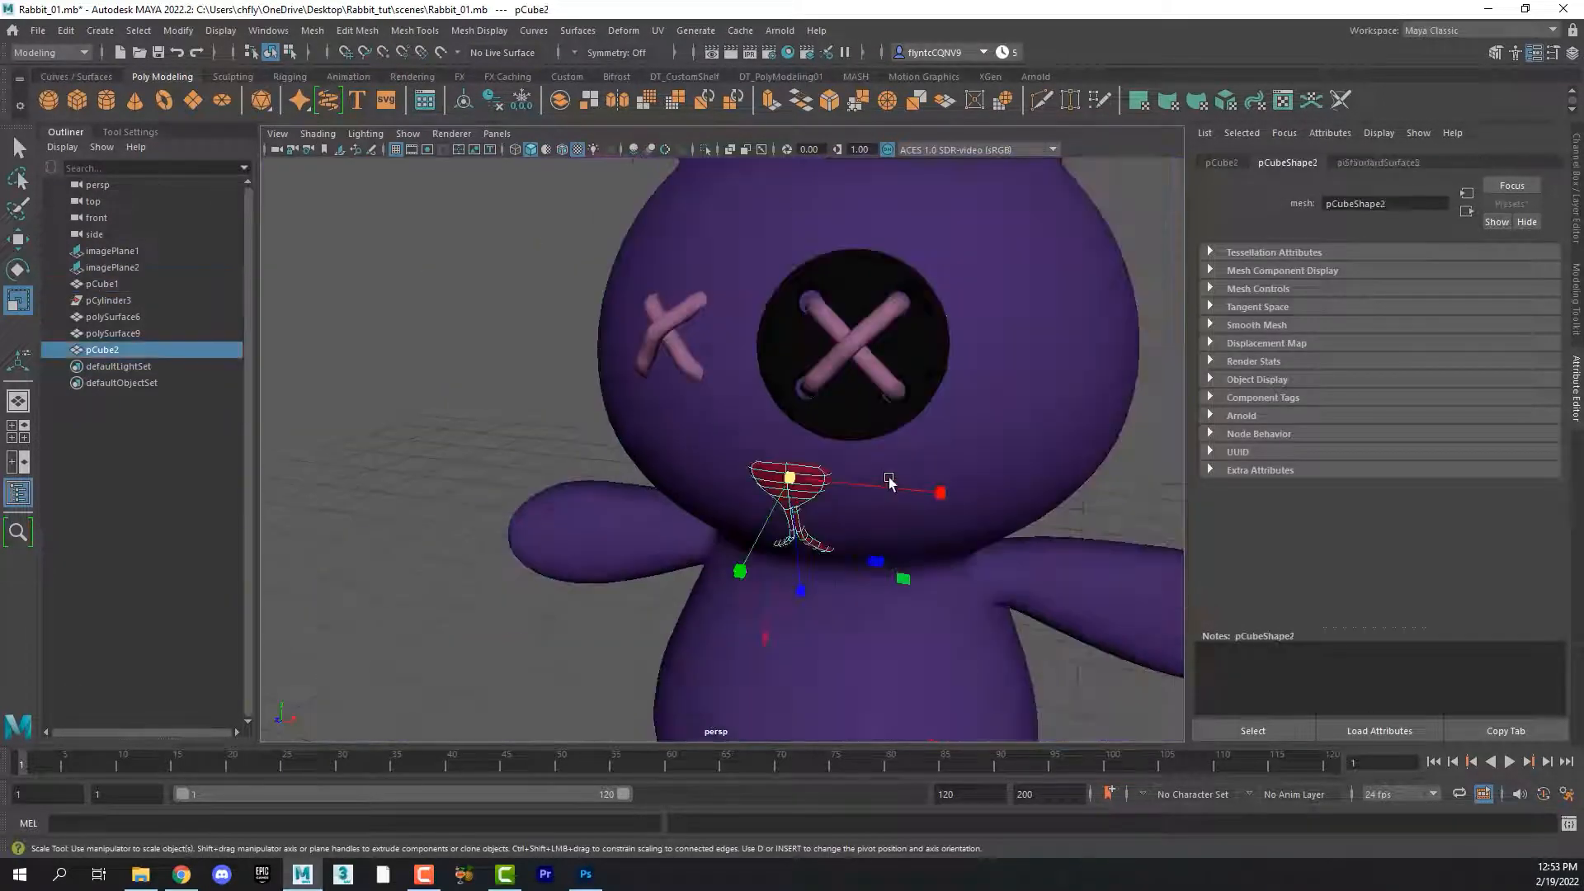
left_click_drag(881, 475, 820, 448, "alt")
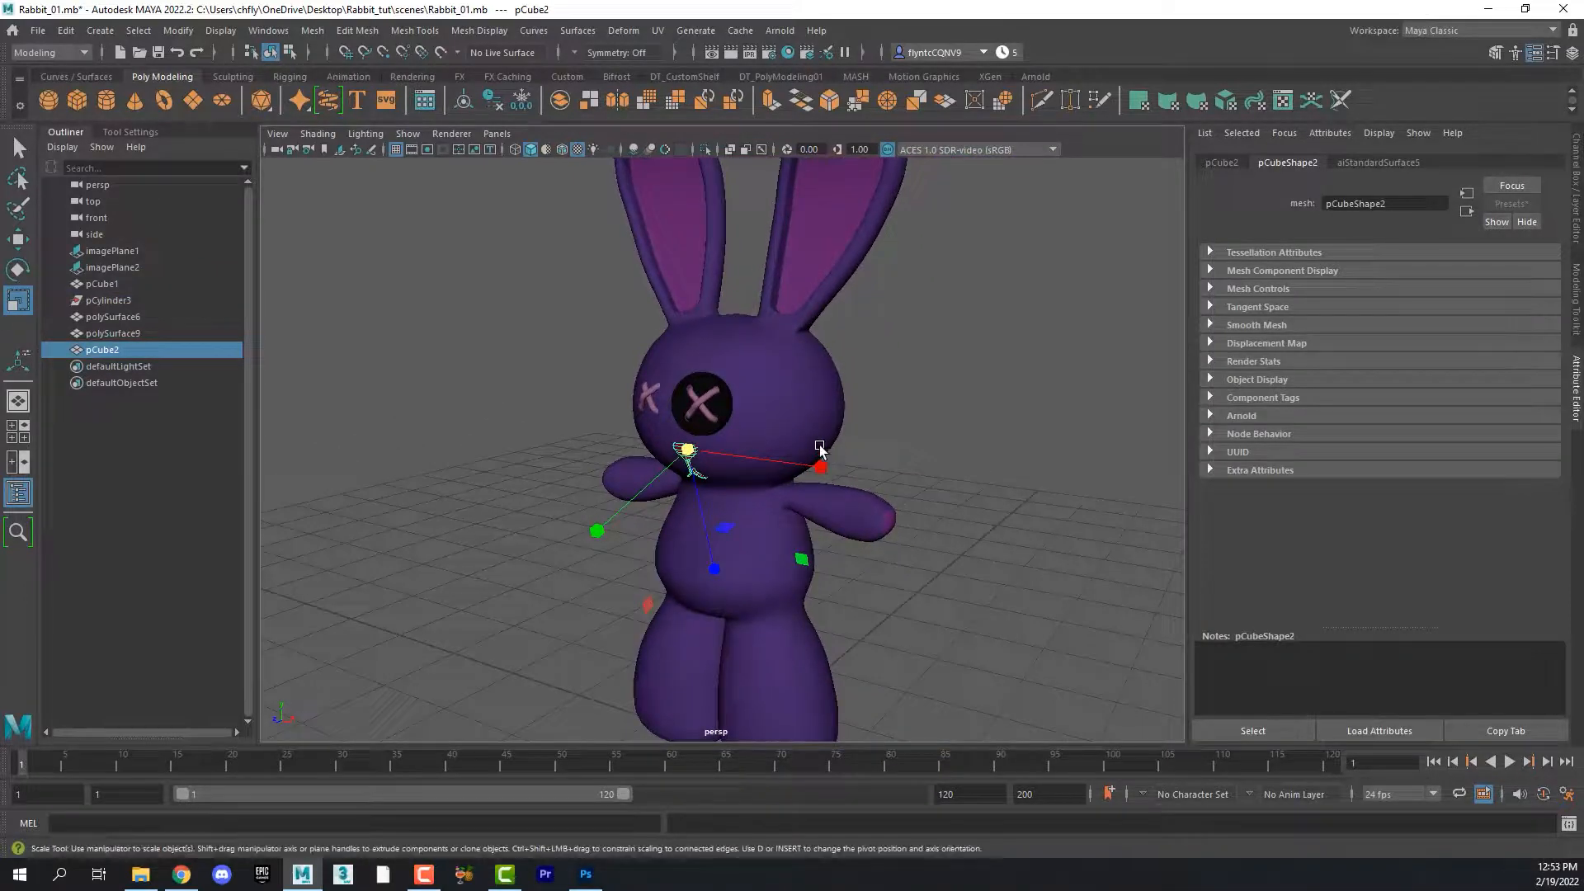
scroll(820, 454, "down", 4)
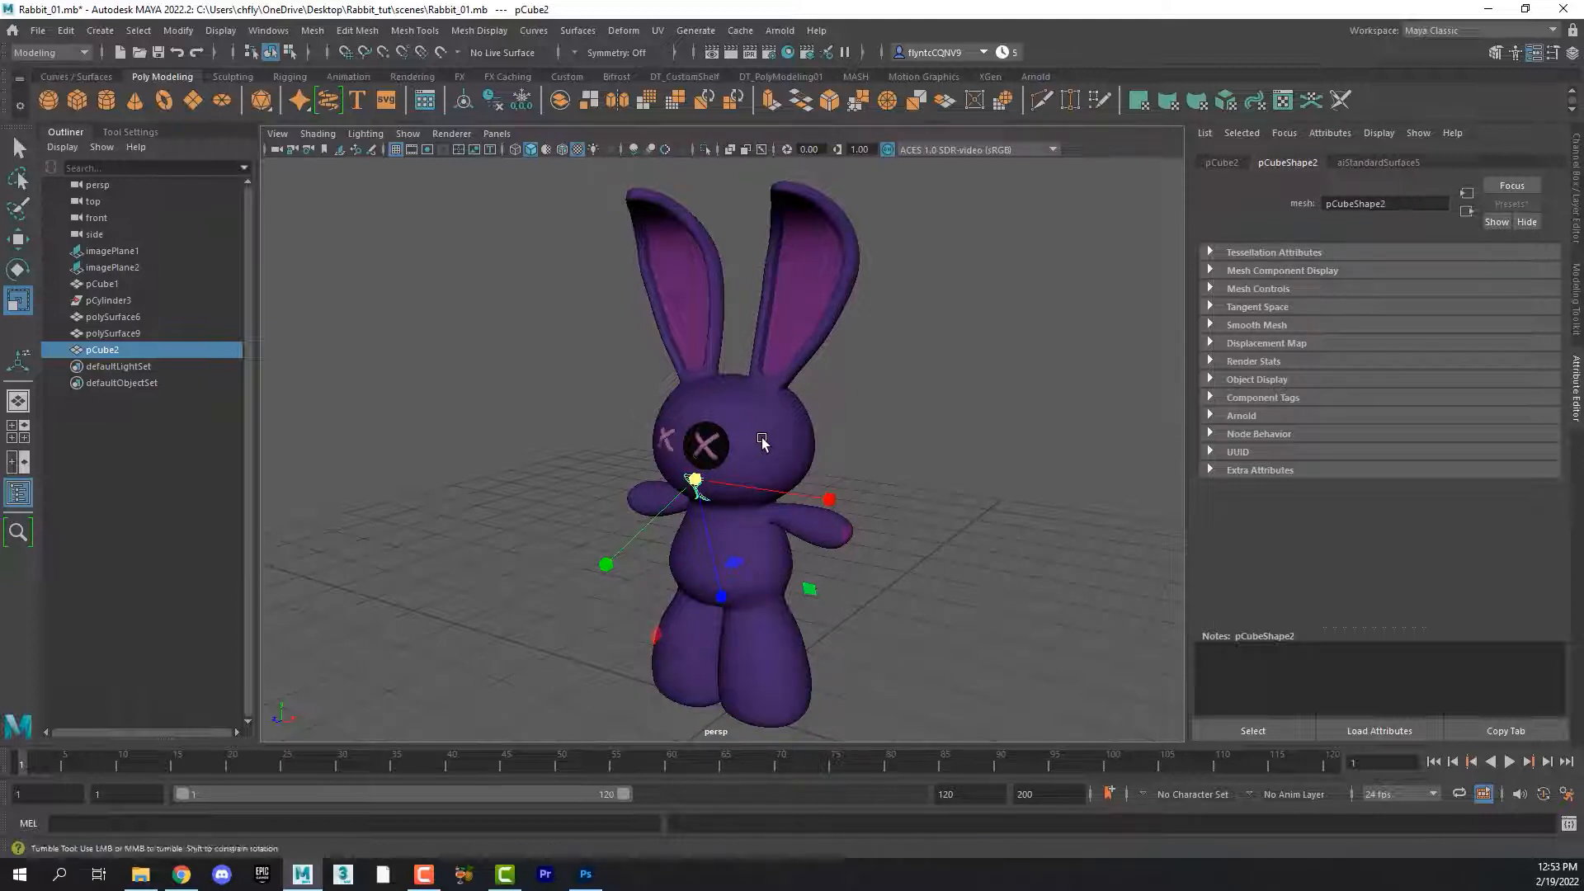
Step: Add an Arnold Skydome Light to the rabbit scene
left_click_drag(766, 446, 760, 442, "alt")
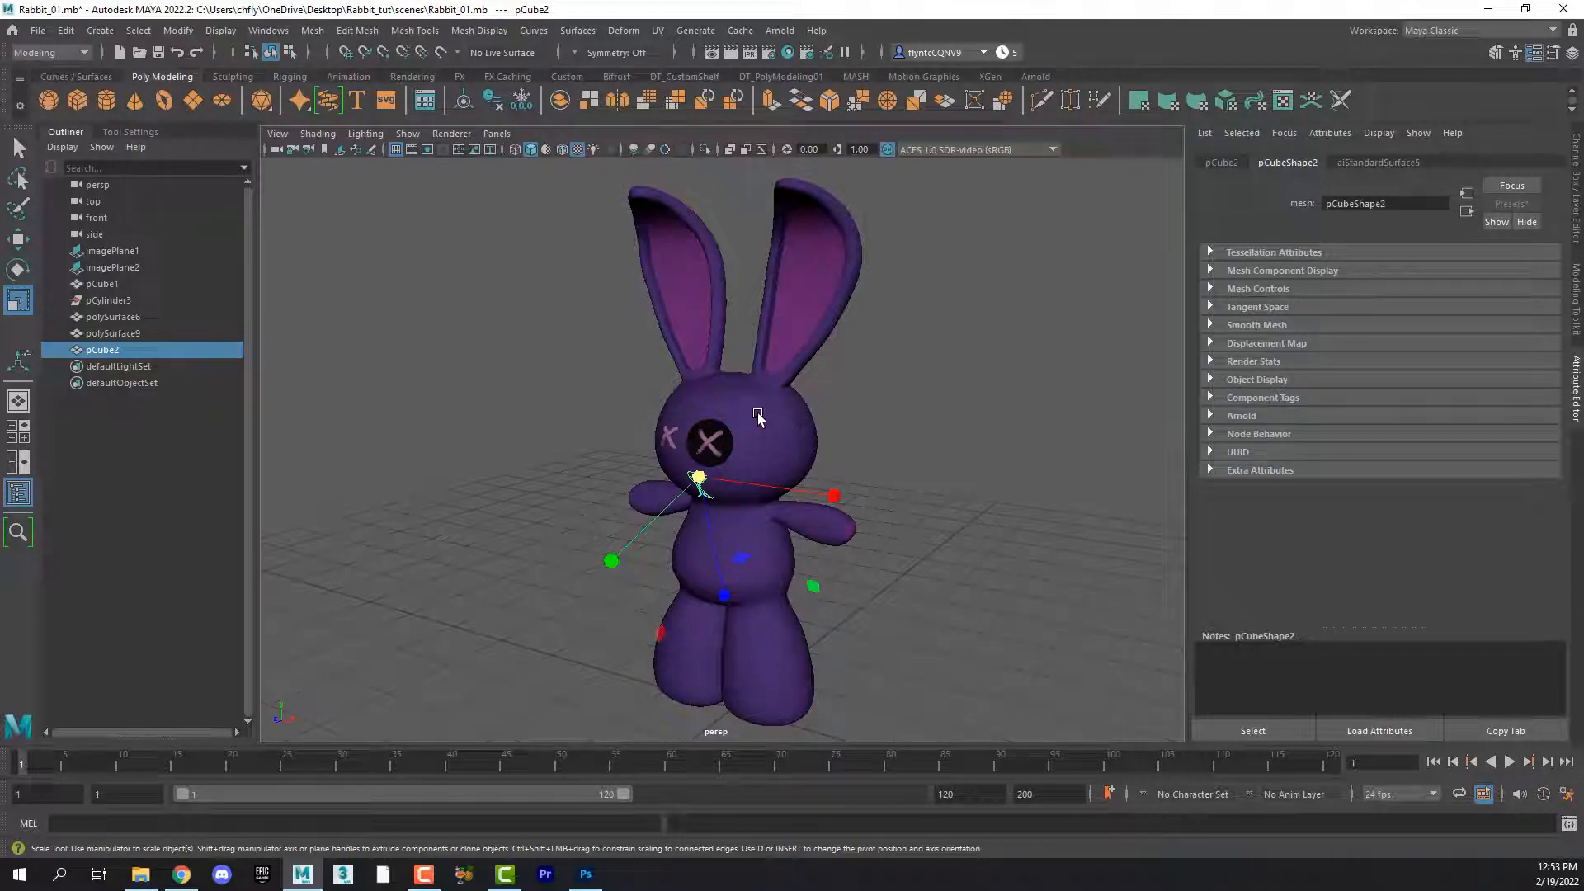
left_click(782, 33)
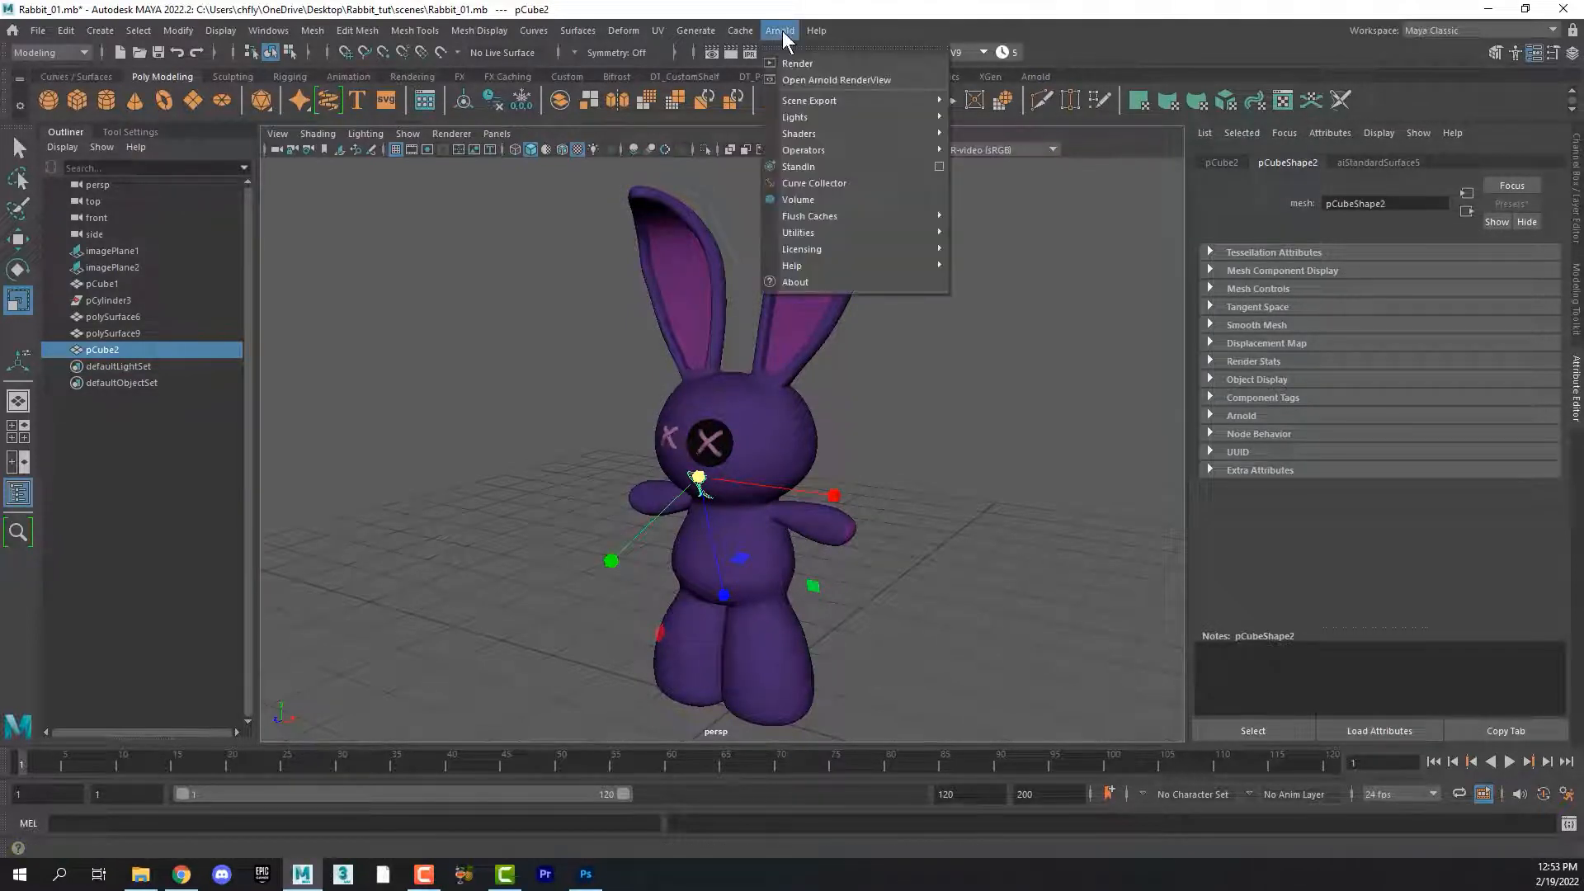
mouse_move(836, 118)
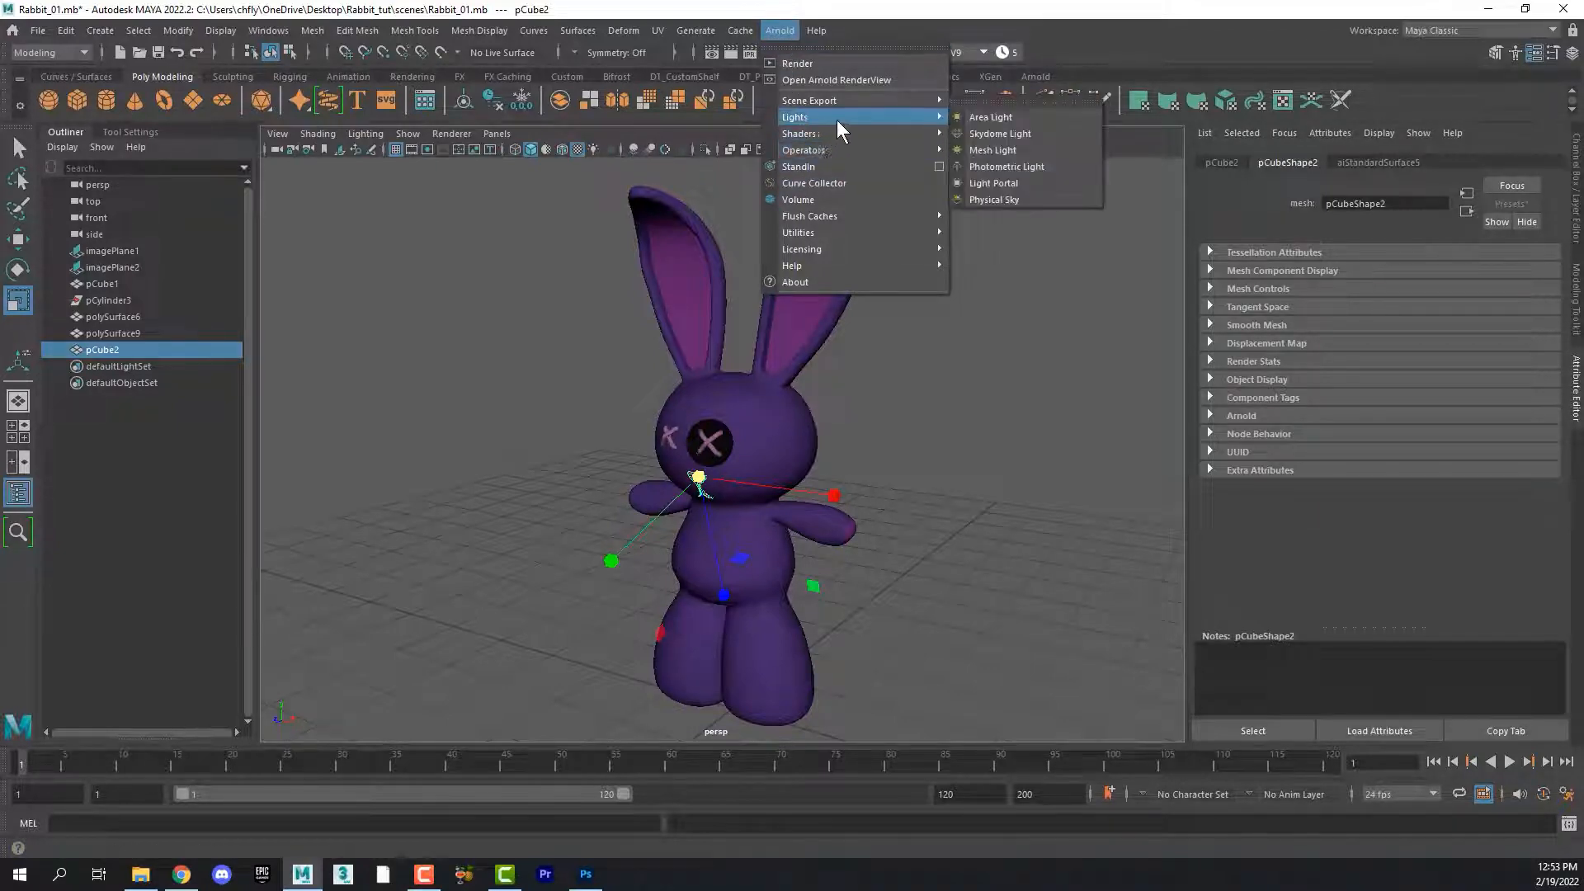
left_click(1033, 132)
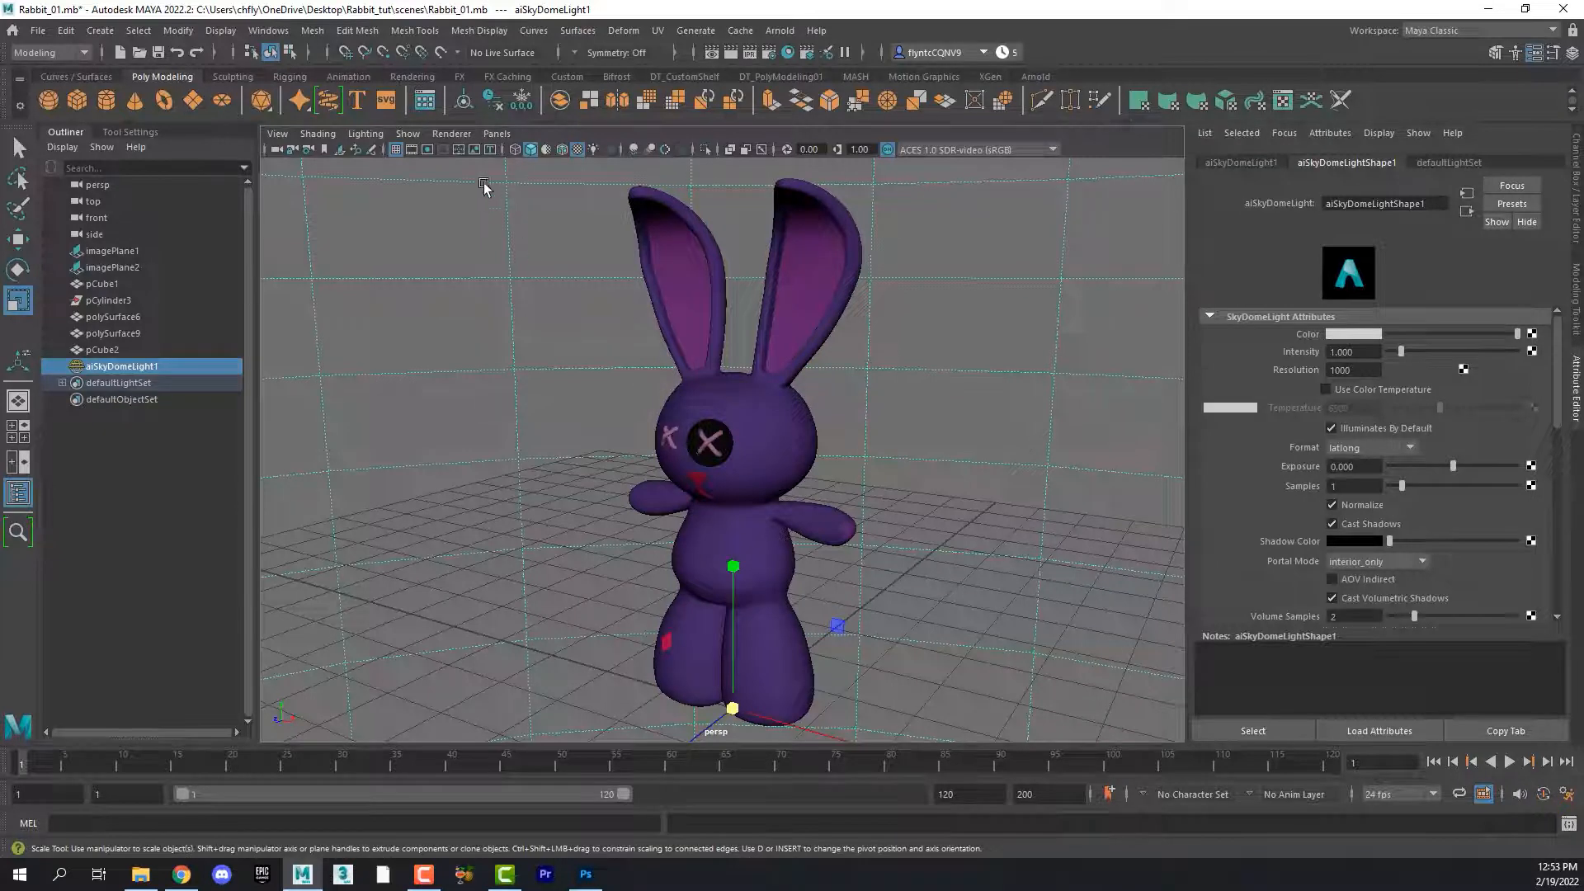
Step: Switch the perspective viewport's renderer to Arnold and move its floating render window clear of the rabbit
left_click(452, 134)
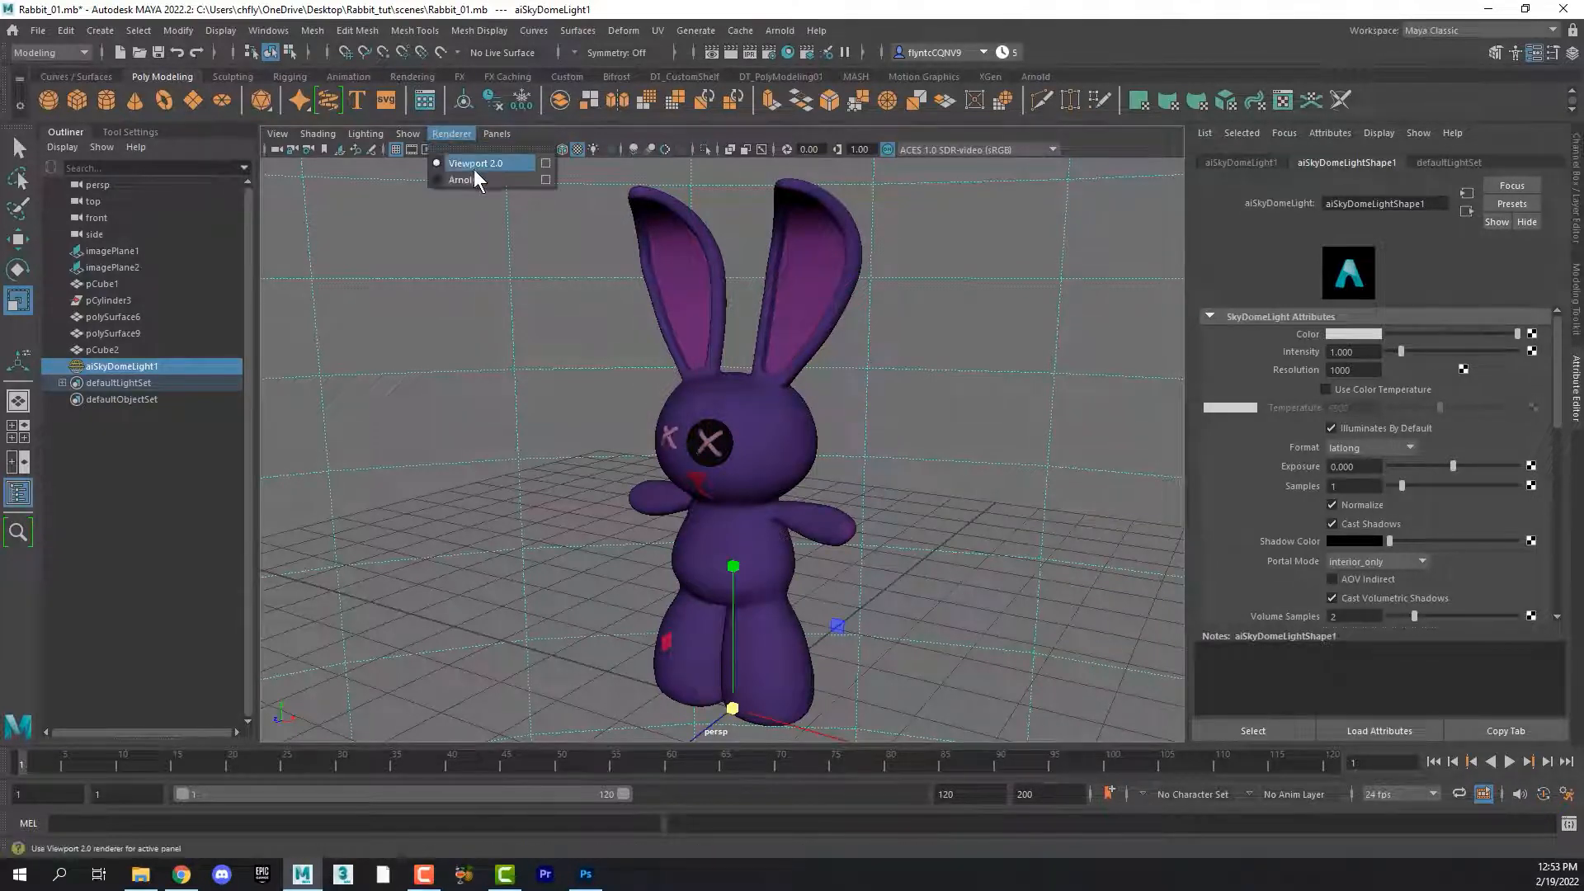
left_click(482, 179)
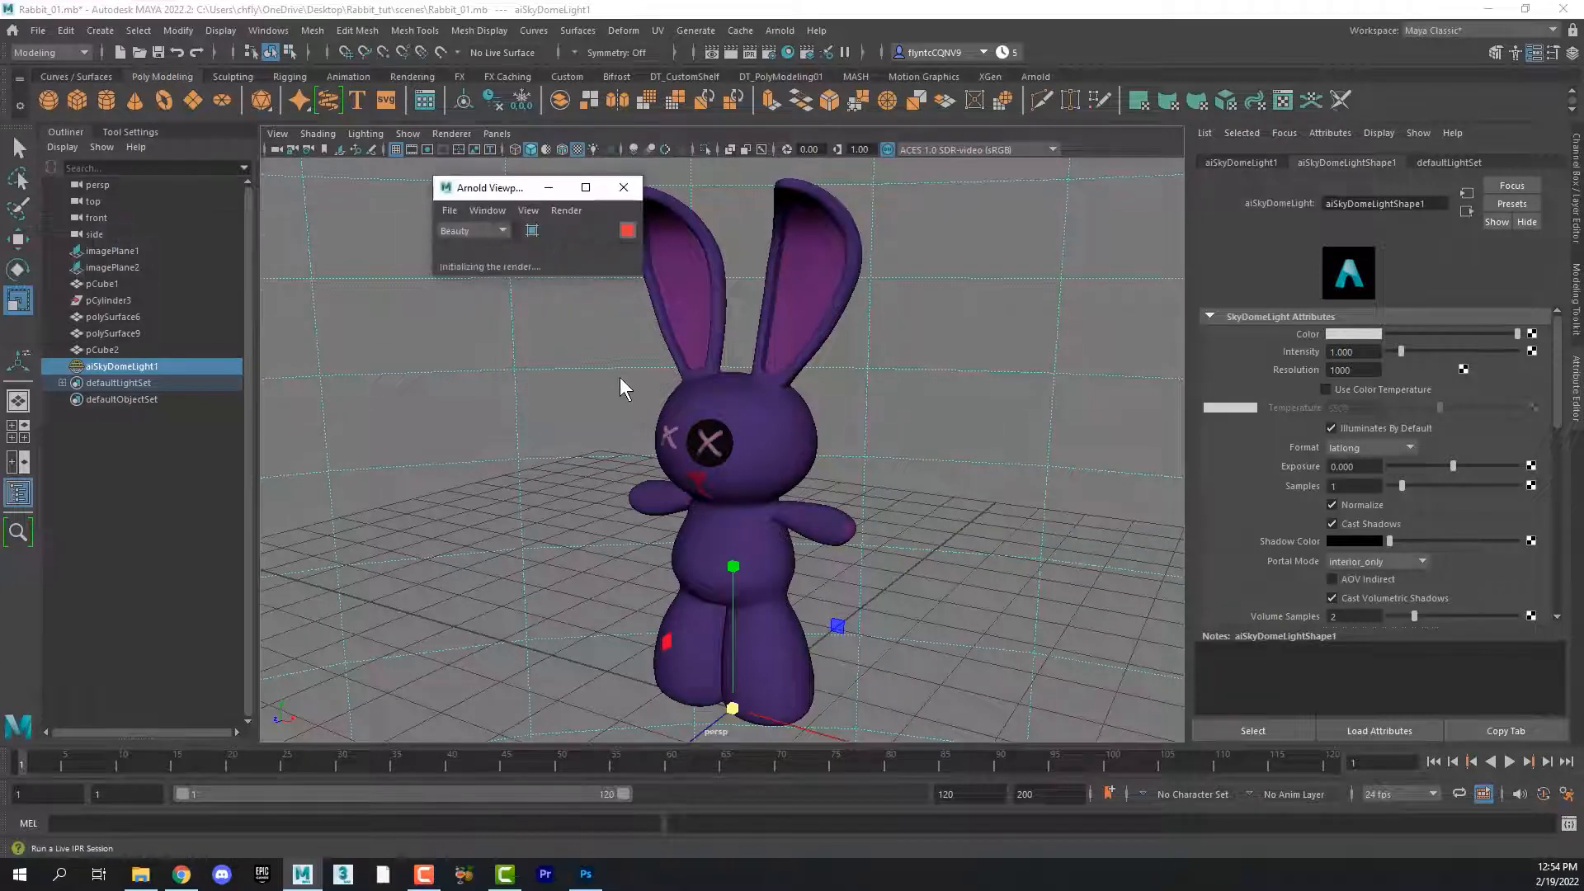
left_click_drag(512, 187, 415, 178)
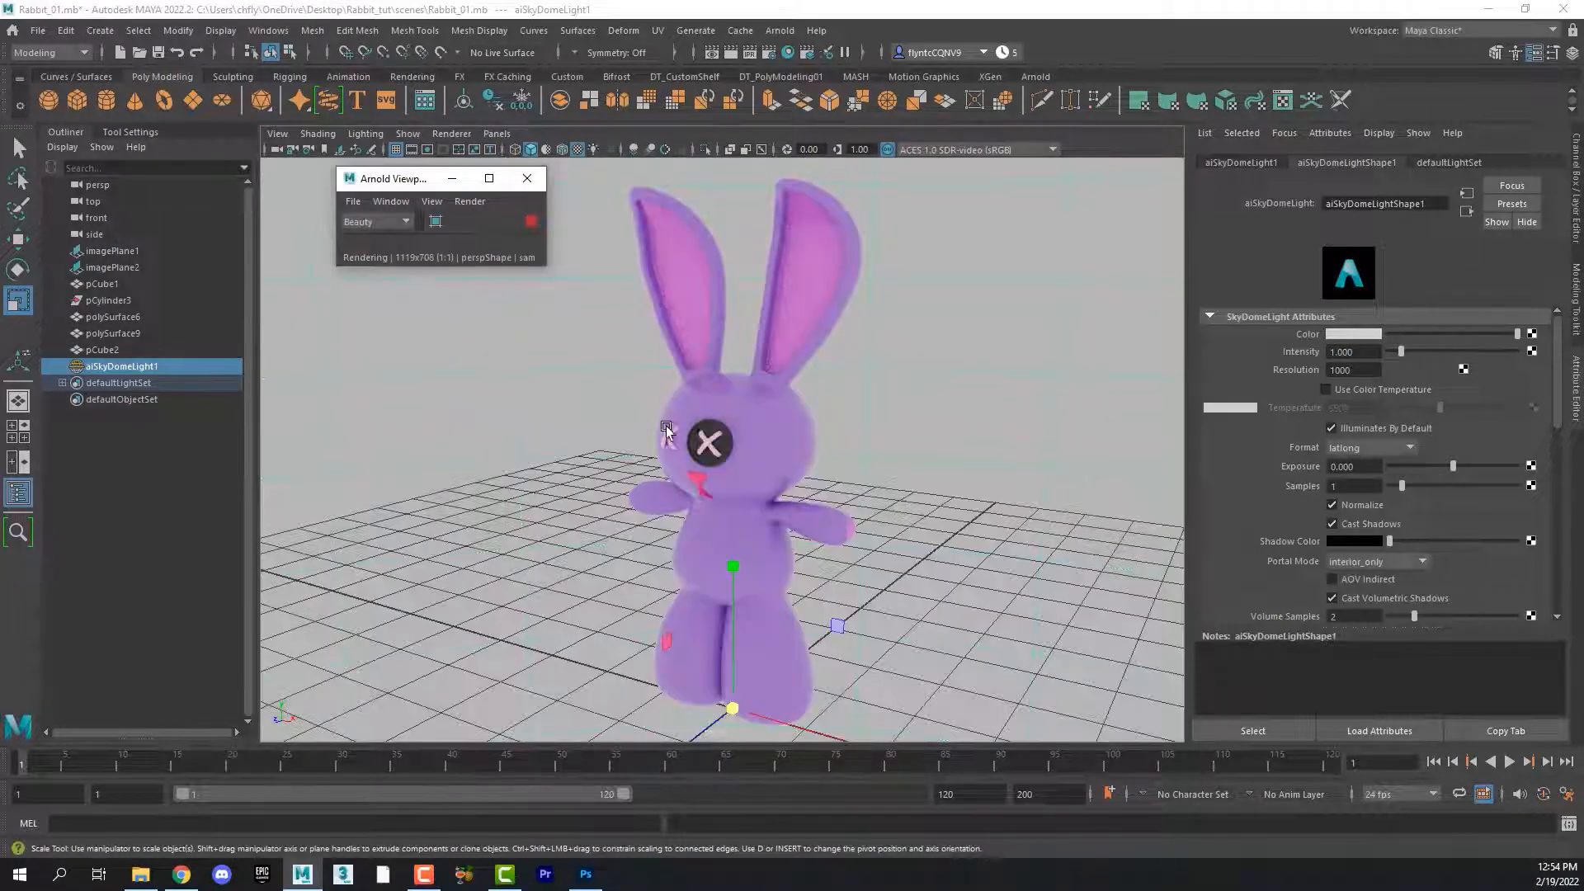
left_click_drag(775, 444, 770, 451, "alt")
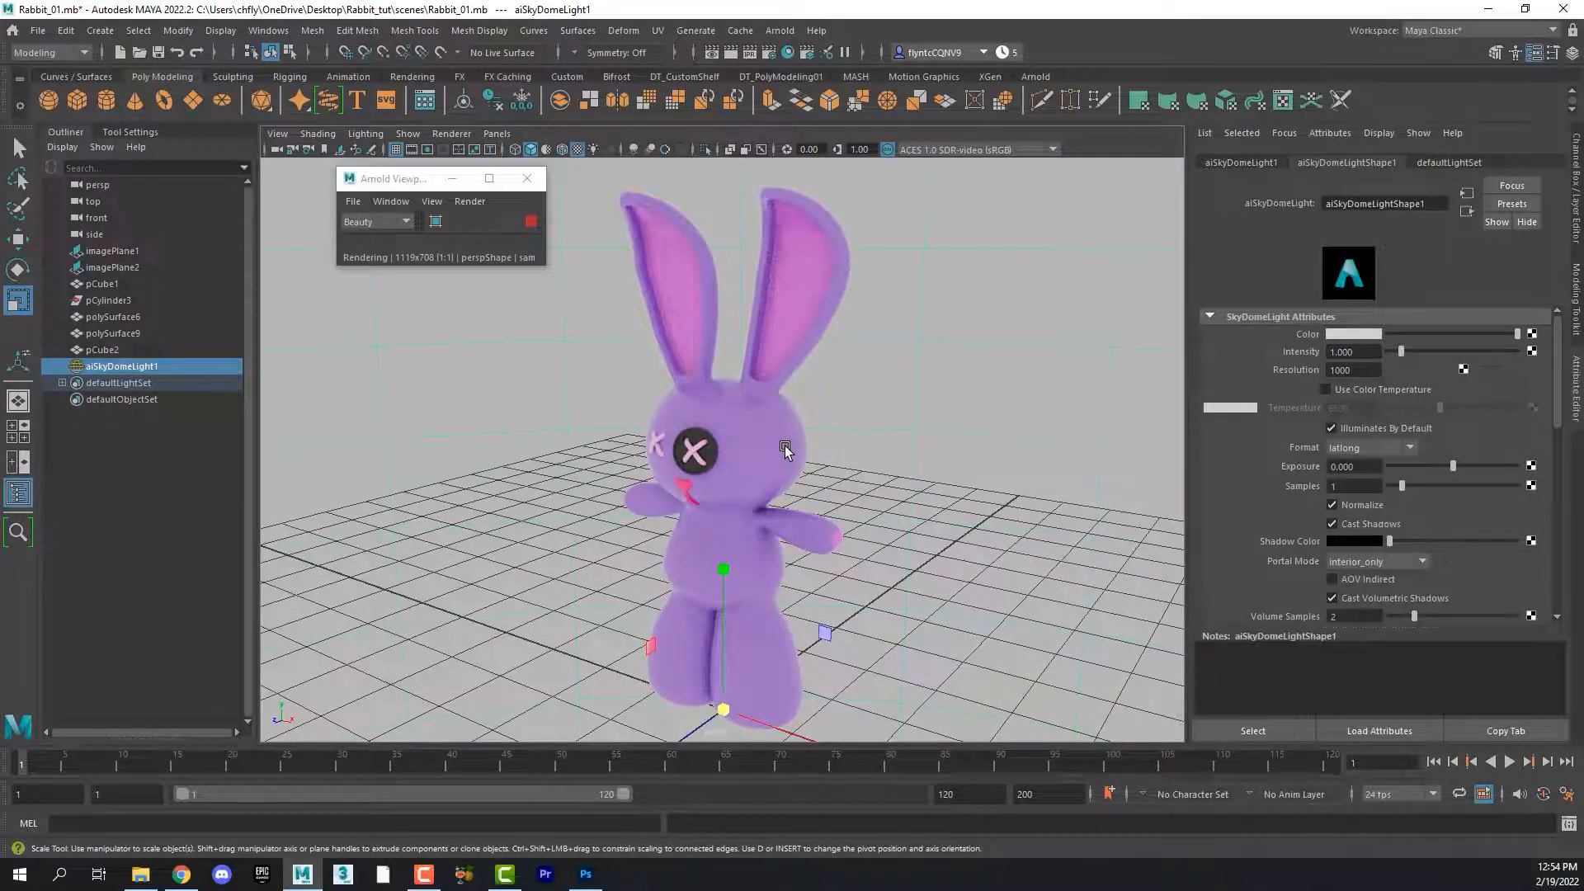
left_click_drag(696, 314, 697, 326, "alt")
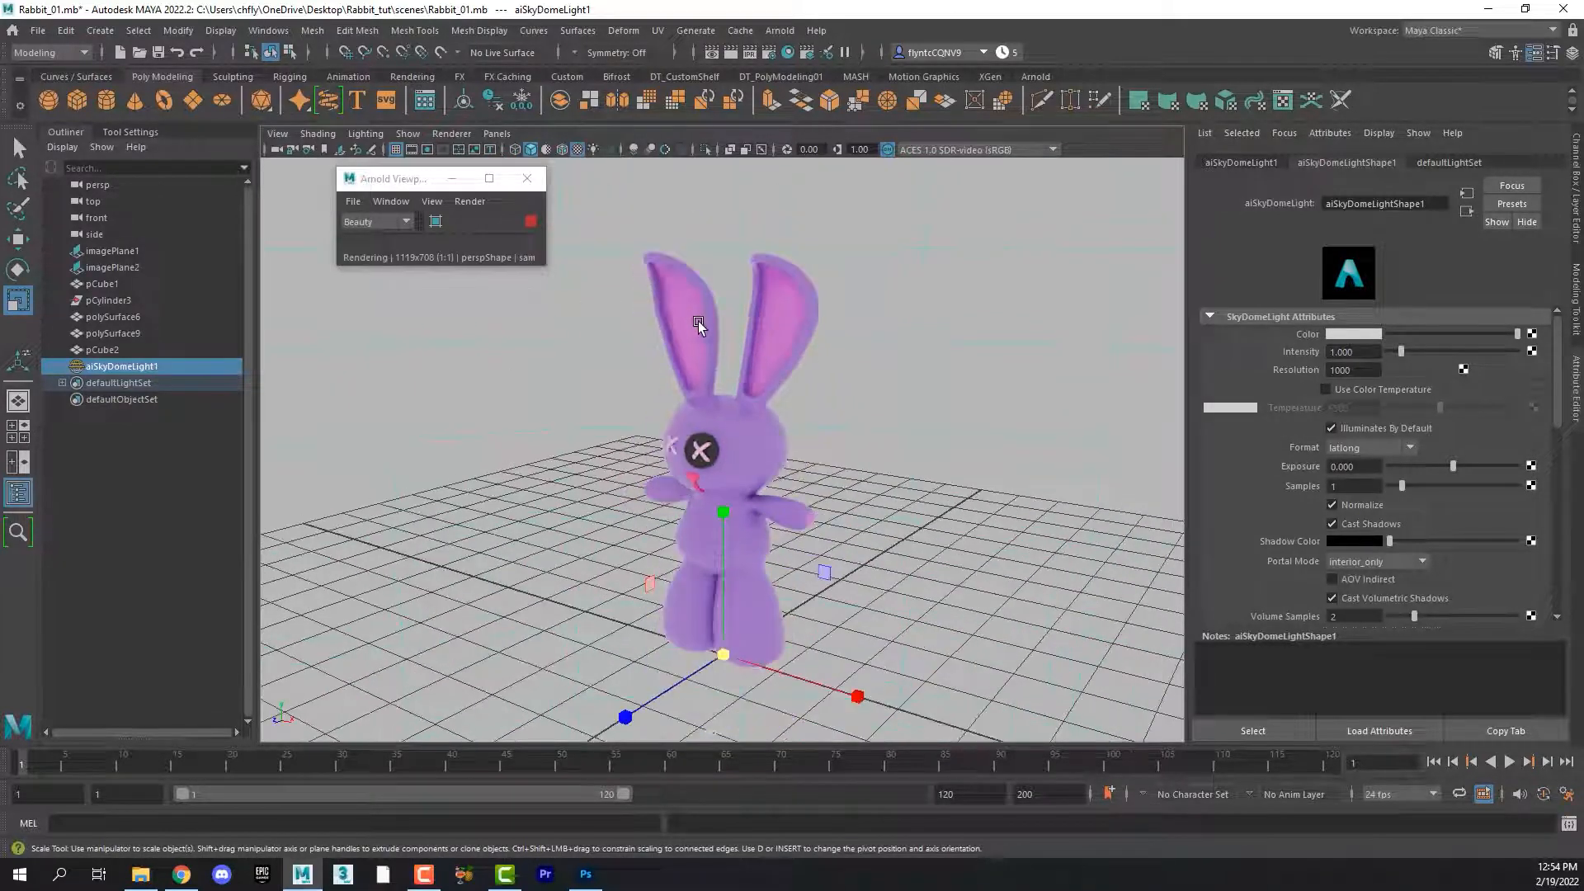
Step: Delete the construction history of the rabbit's body mesh
scroll(698, 325, "up", 4)
left_click(700, 326)
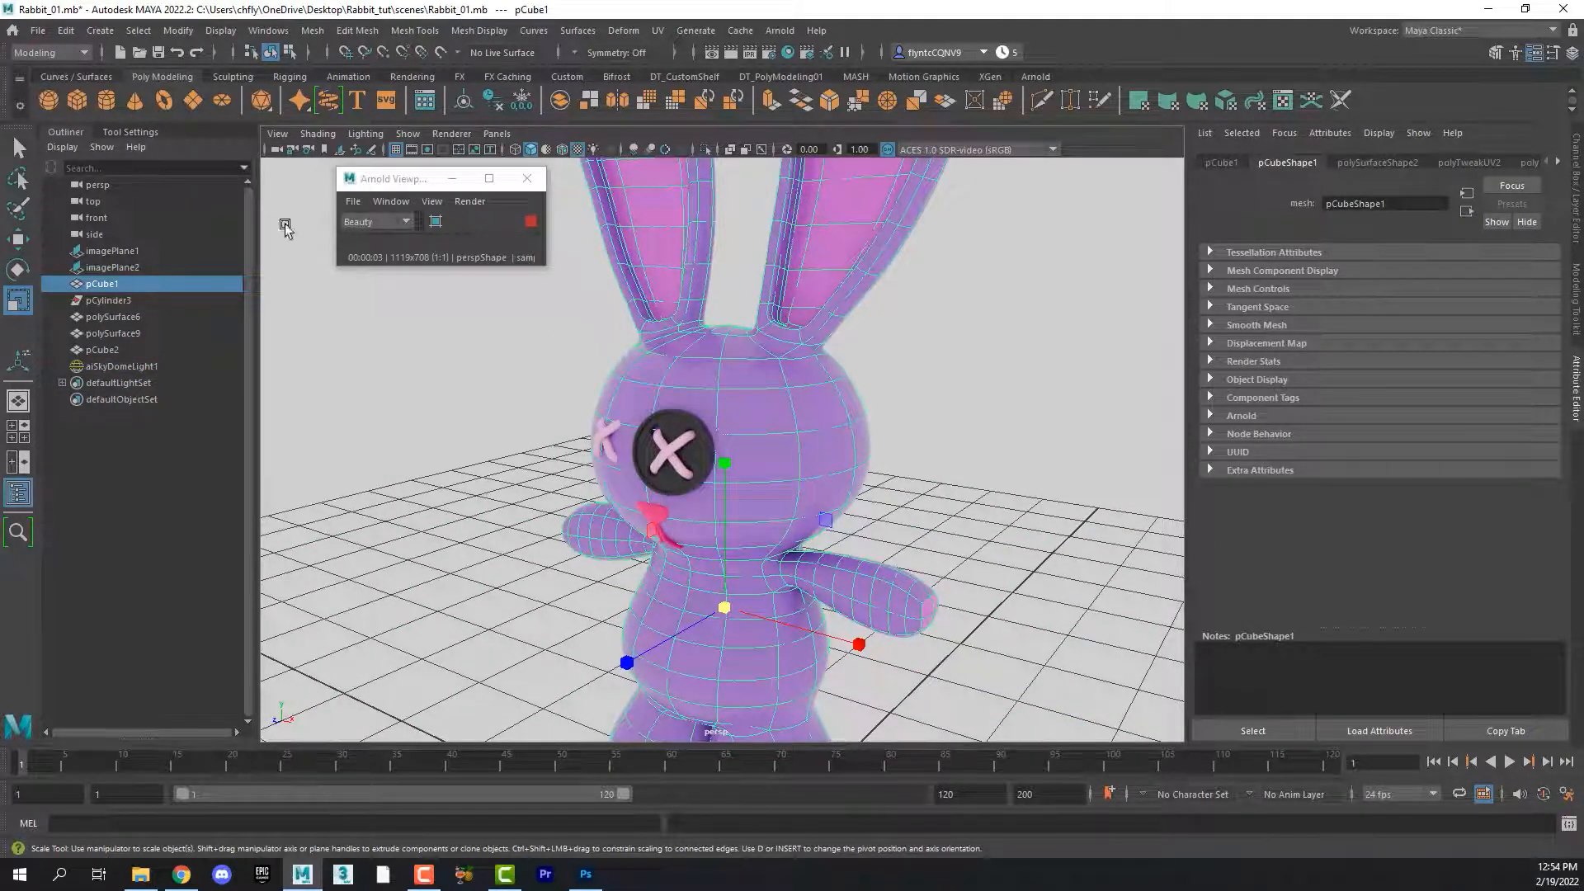
left_click(70, 34)
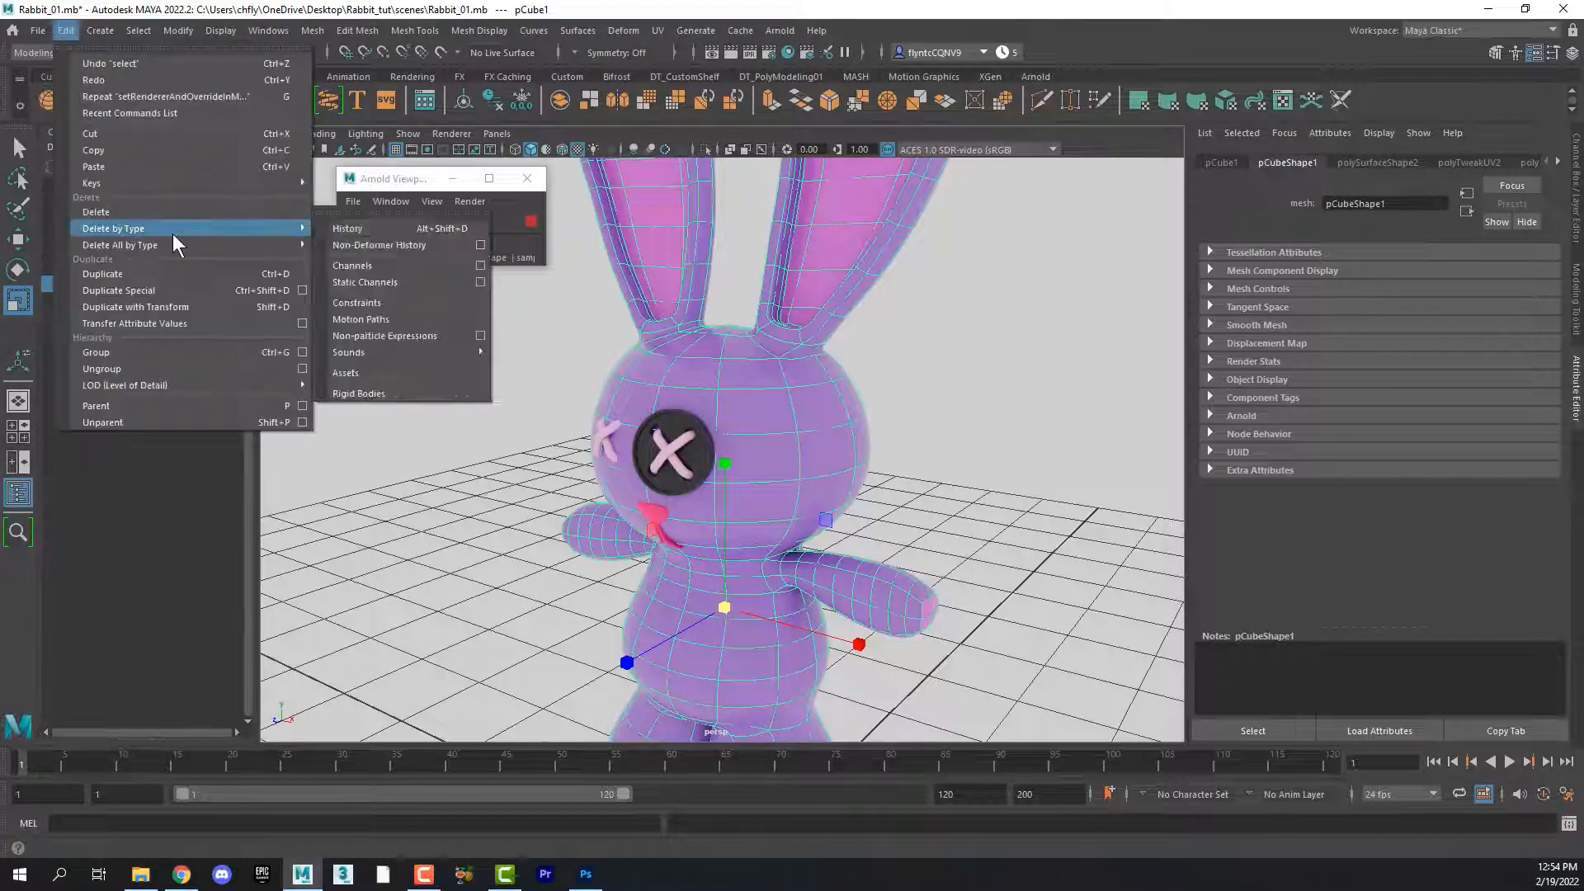
mouse_move(197, 245)
left_click(410, 247)
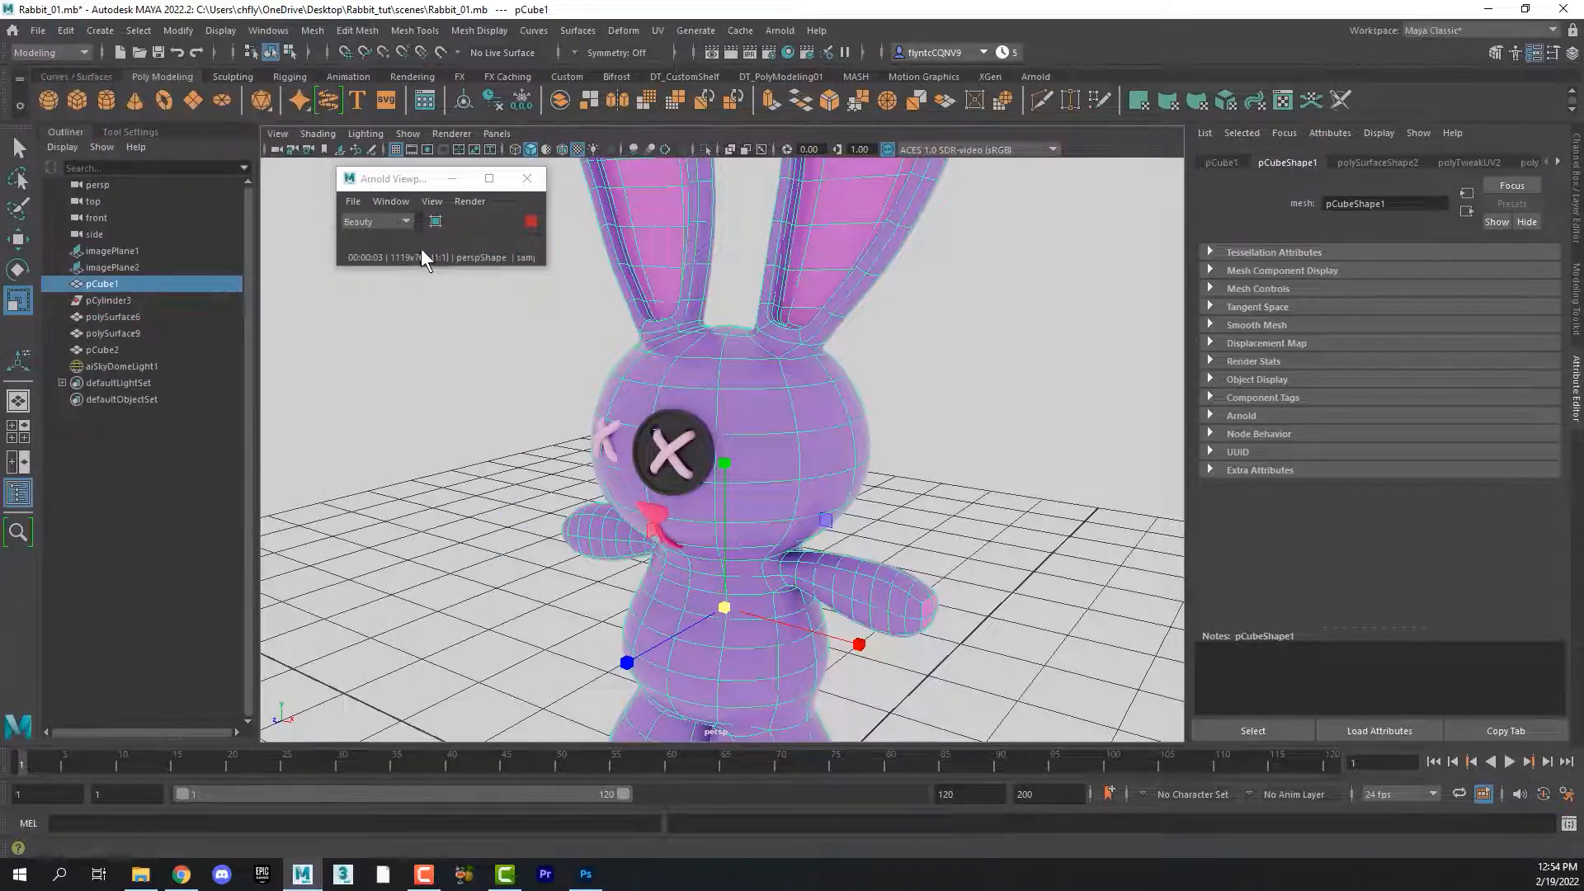
Step: Rename the rabbit body's material as Body and raise its specular roughness to 0.948
left_click(1381, 162)
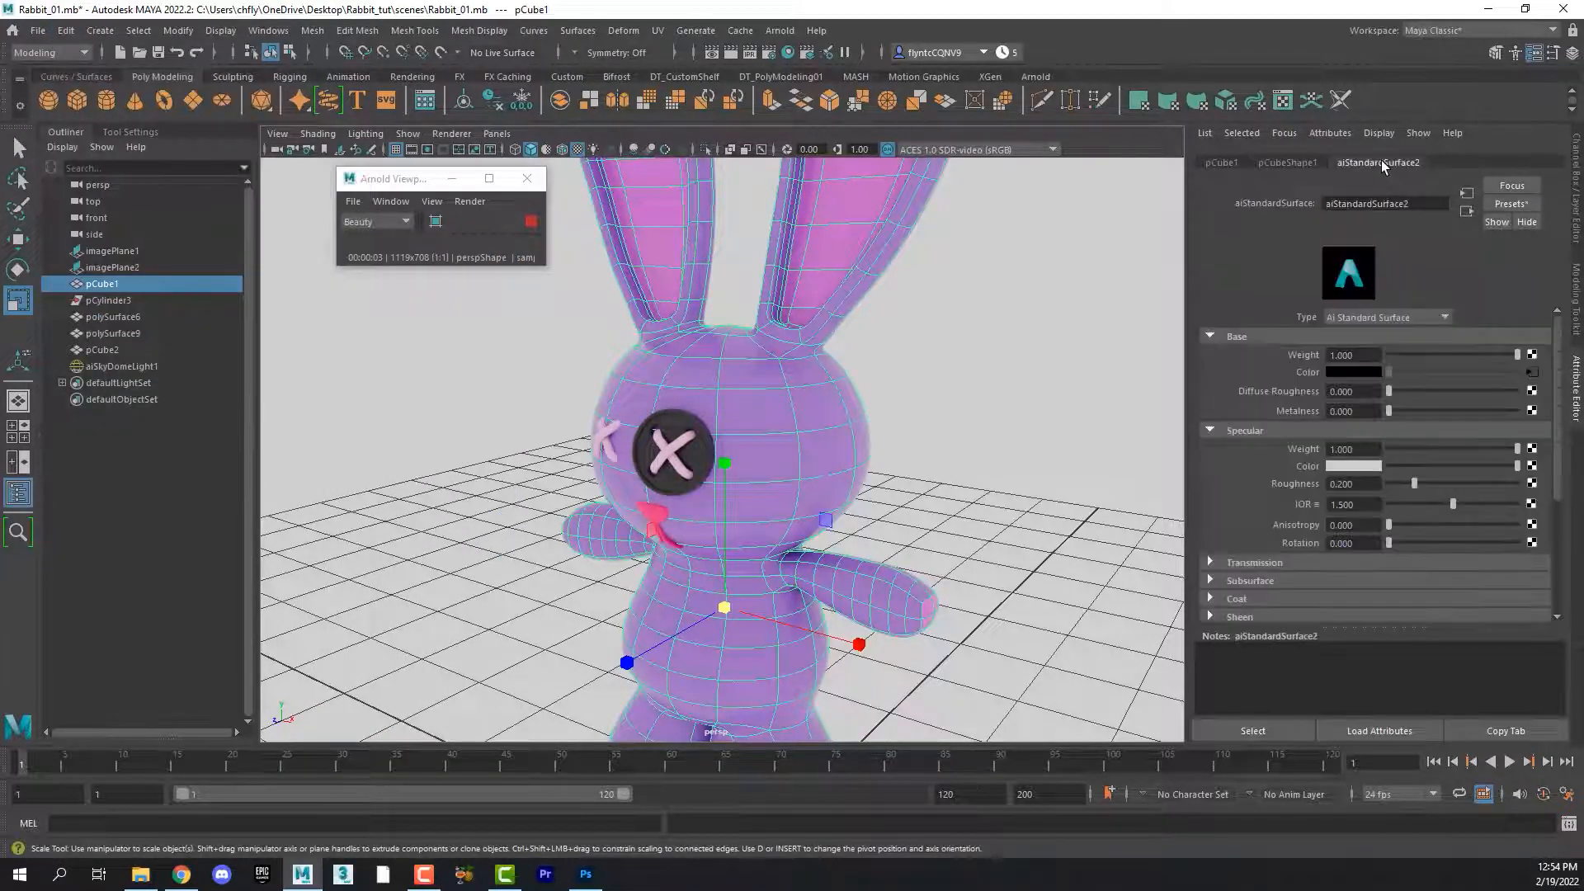
left_click(1420, 204)
left_click_drag(1417, 206, 1295, 202)
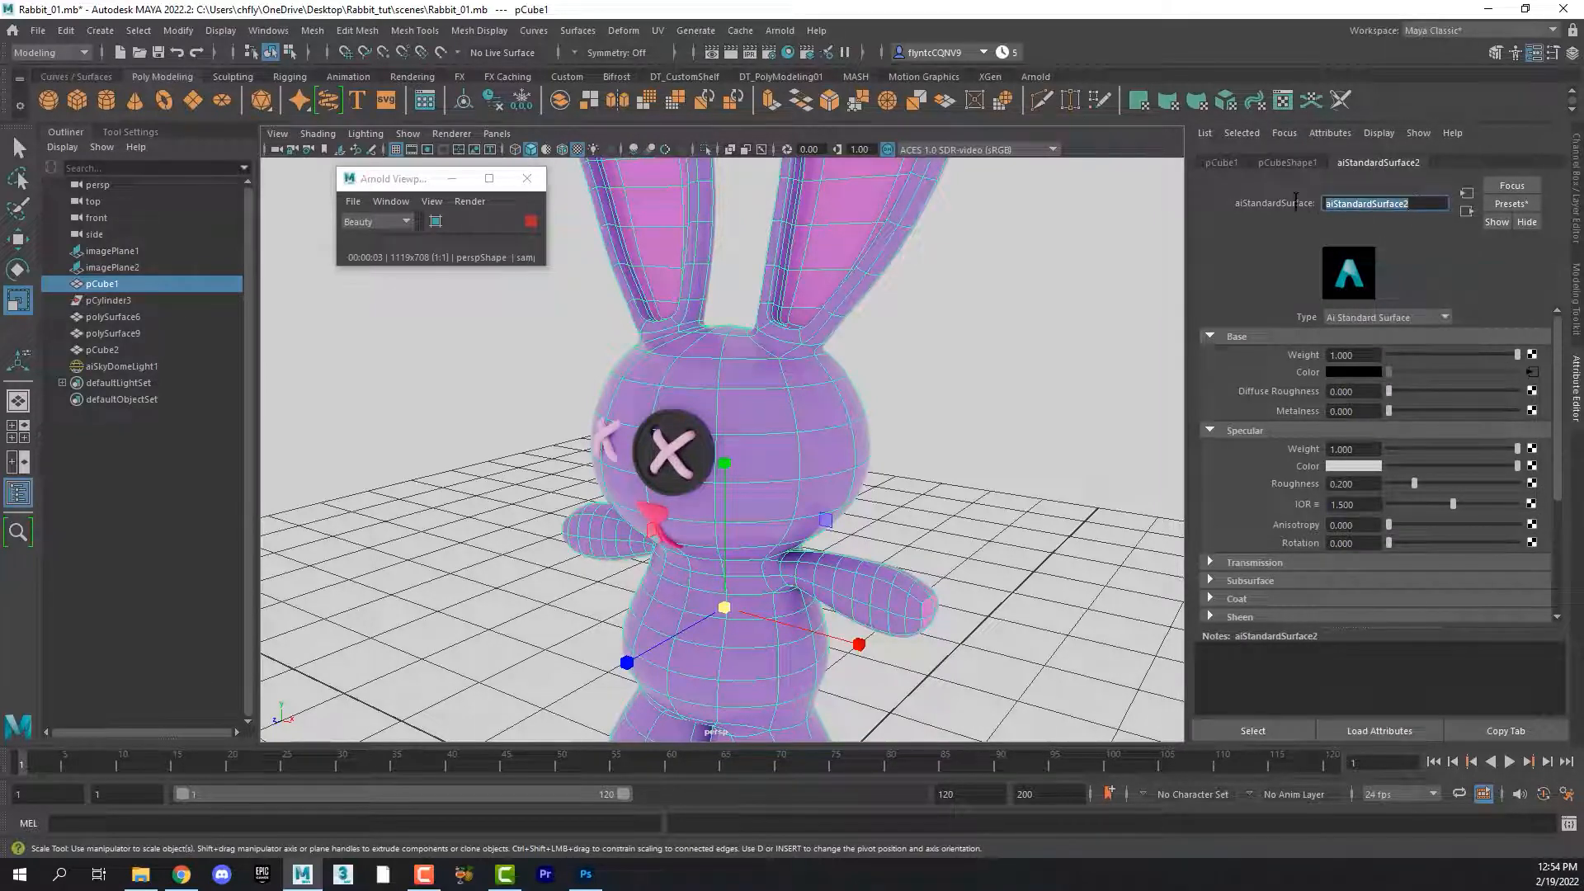
type("Body")
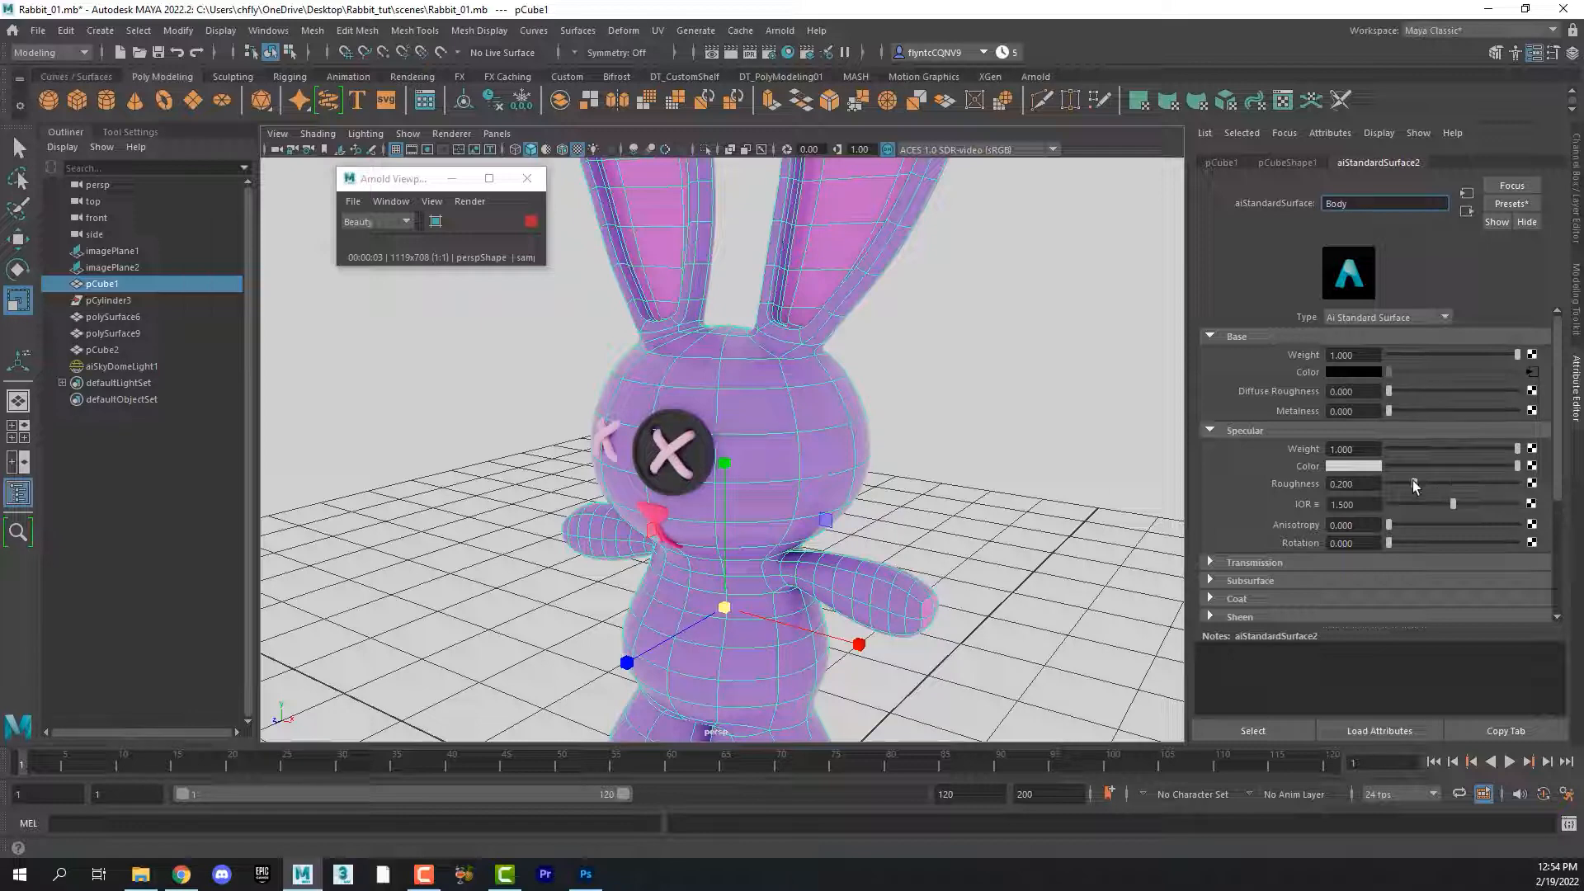
left_click_drag(1412, 480, 1509, 495)
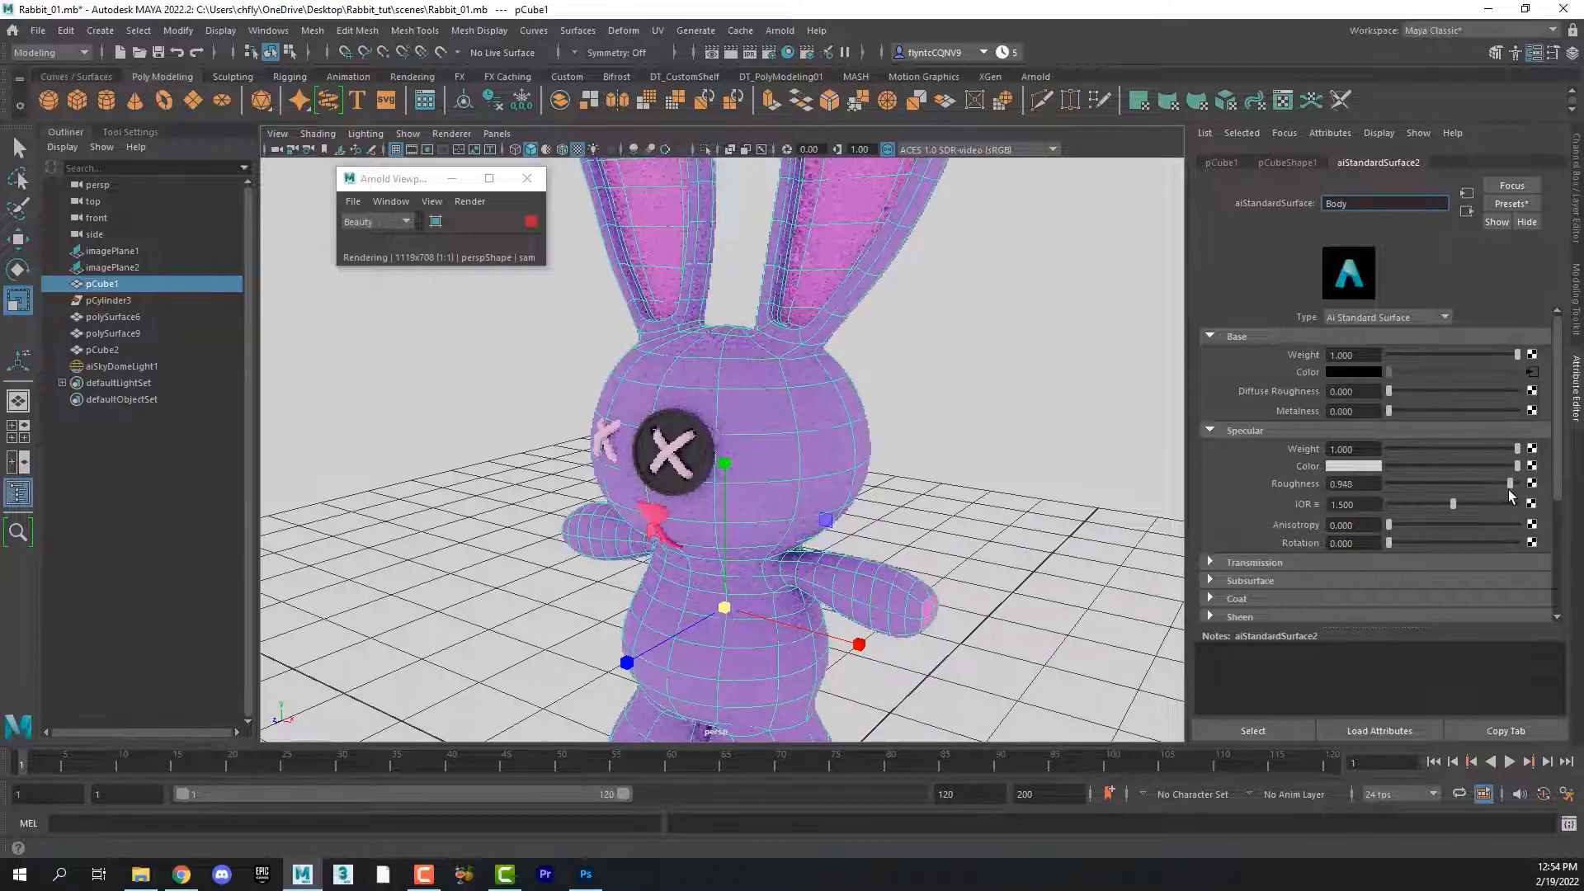
Step: Examine the rendered rabbit's body and button eye from near and far to judge the rougher material
left_click(955, 434)
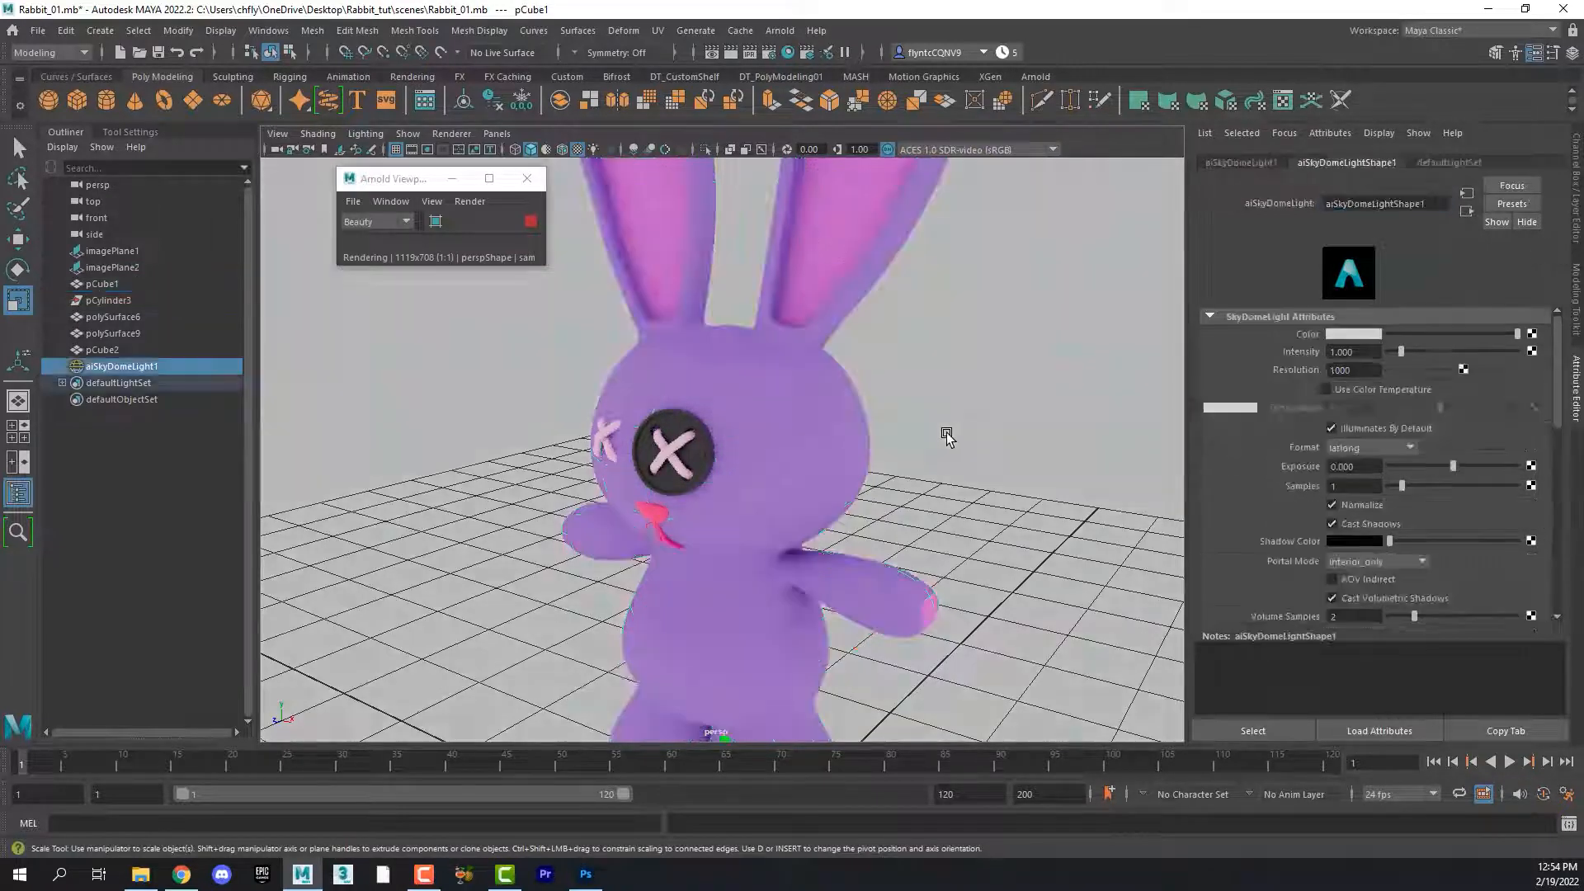
left_click_drag(848, 447, 876, 444, "alt")
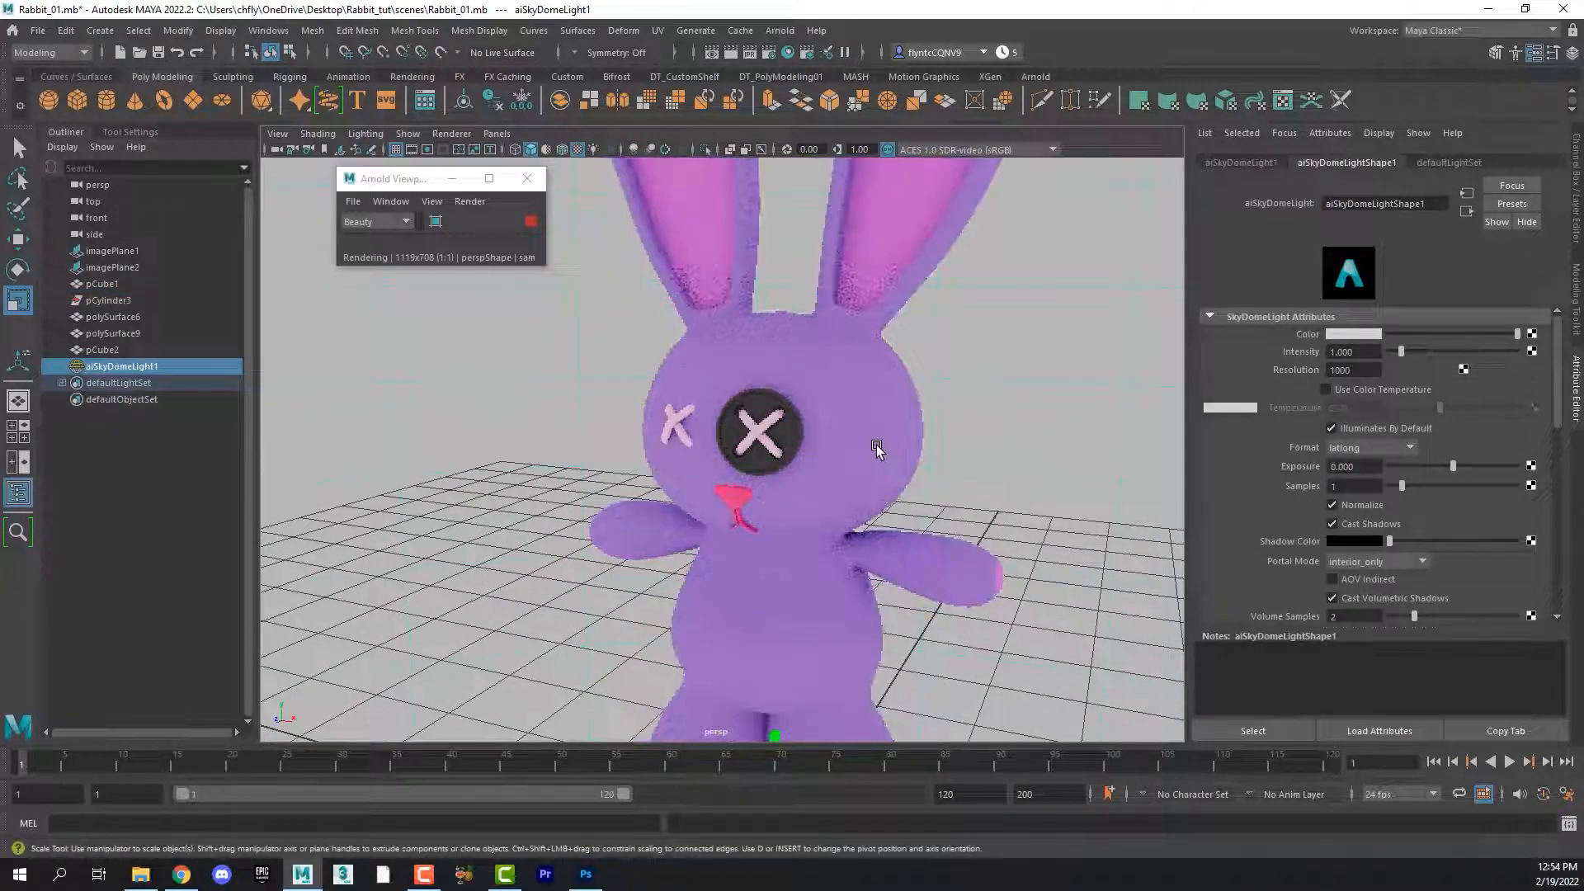
scroll(877, 444, "up", 5)
scroll(878, 444, "down", 5)
scroll(877, 444, "down", 3)
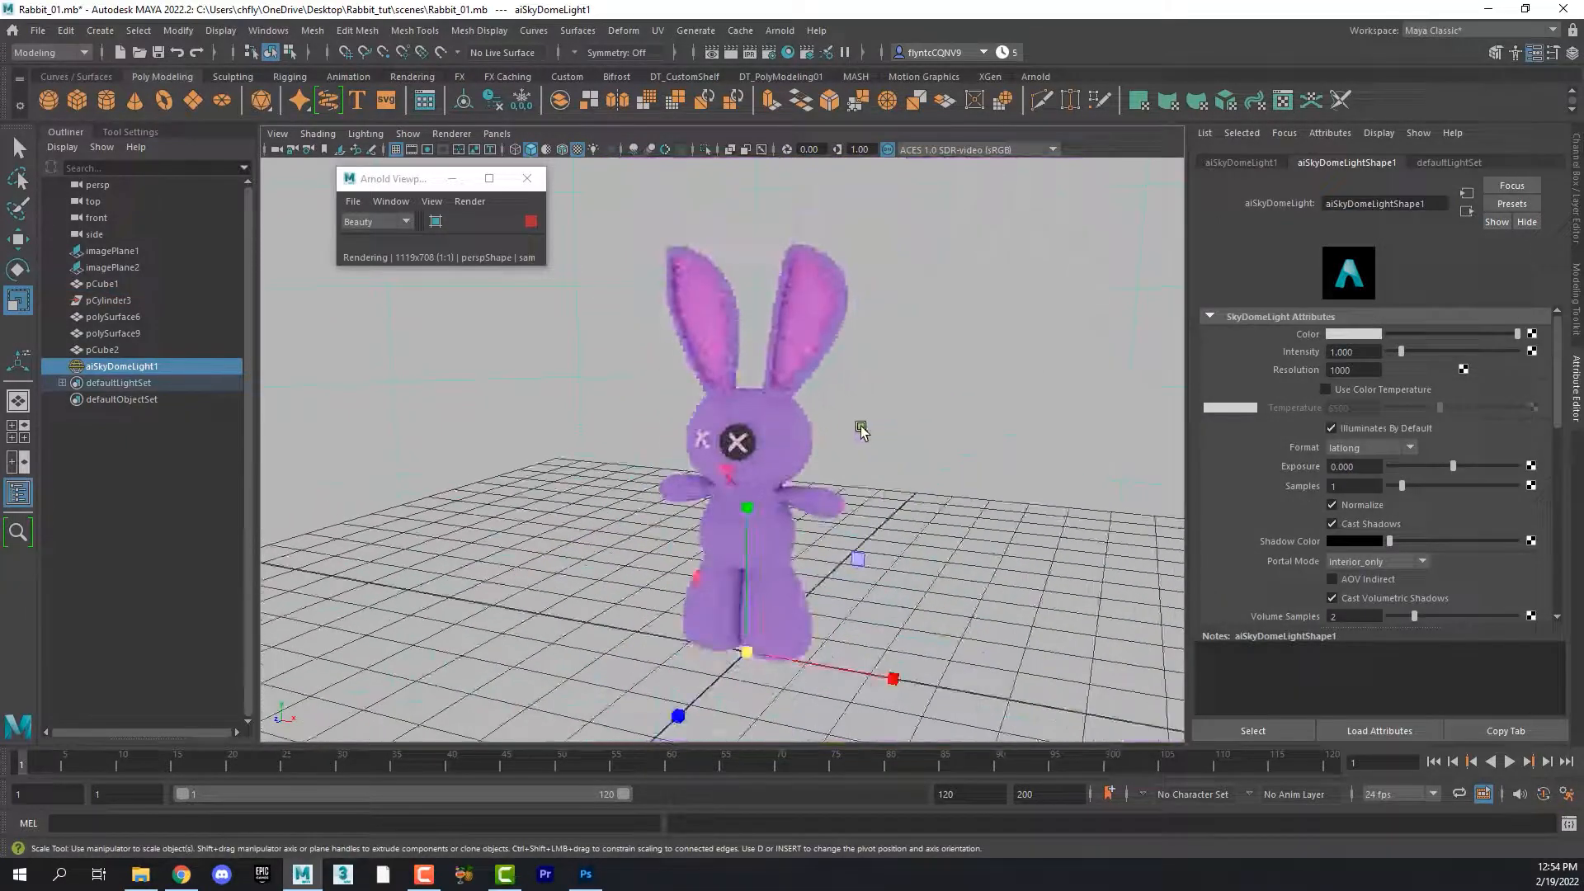
scroll(801, 443, "up", 3)
scroll(803, 442, "up", 4)
left_click(813, 437)
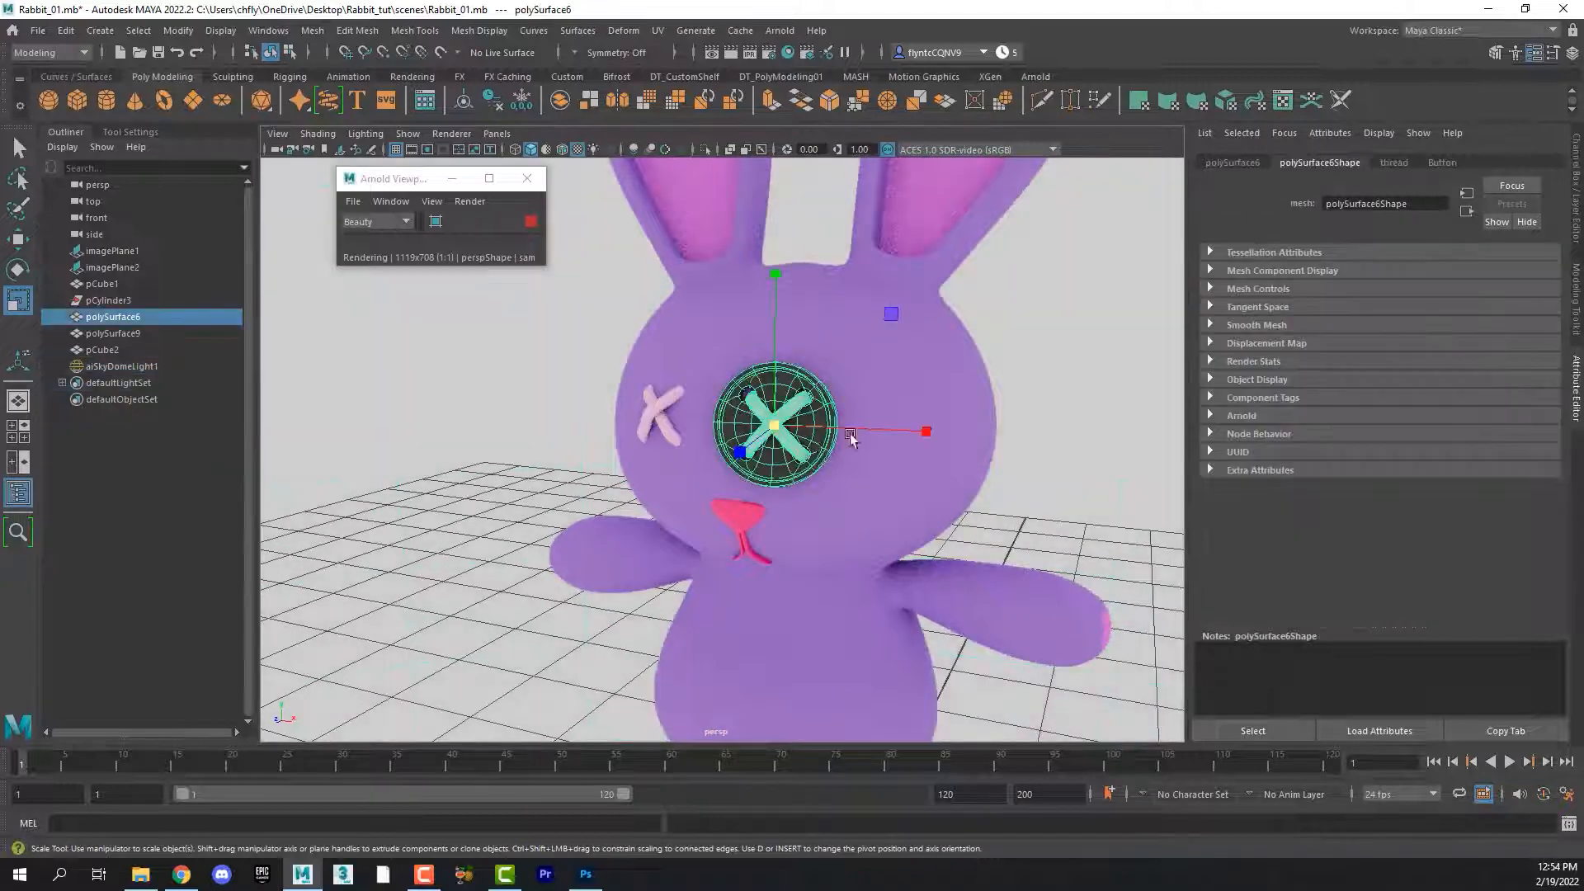
left_click(1126, 381)
scroll(1083, 430, "down", 1)
scroll(1083, 430, "down", 4)
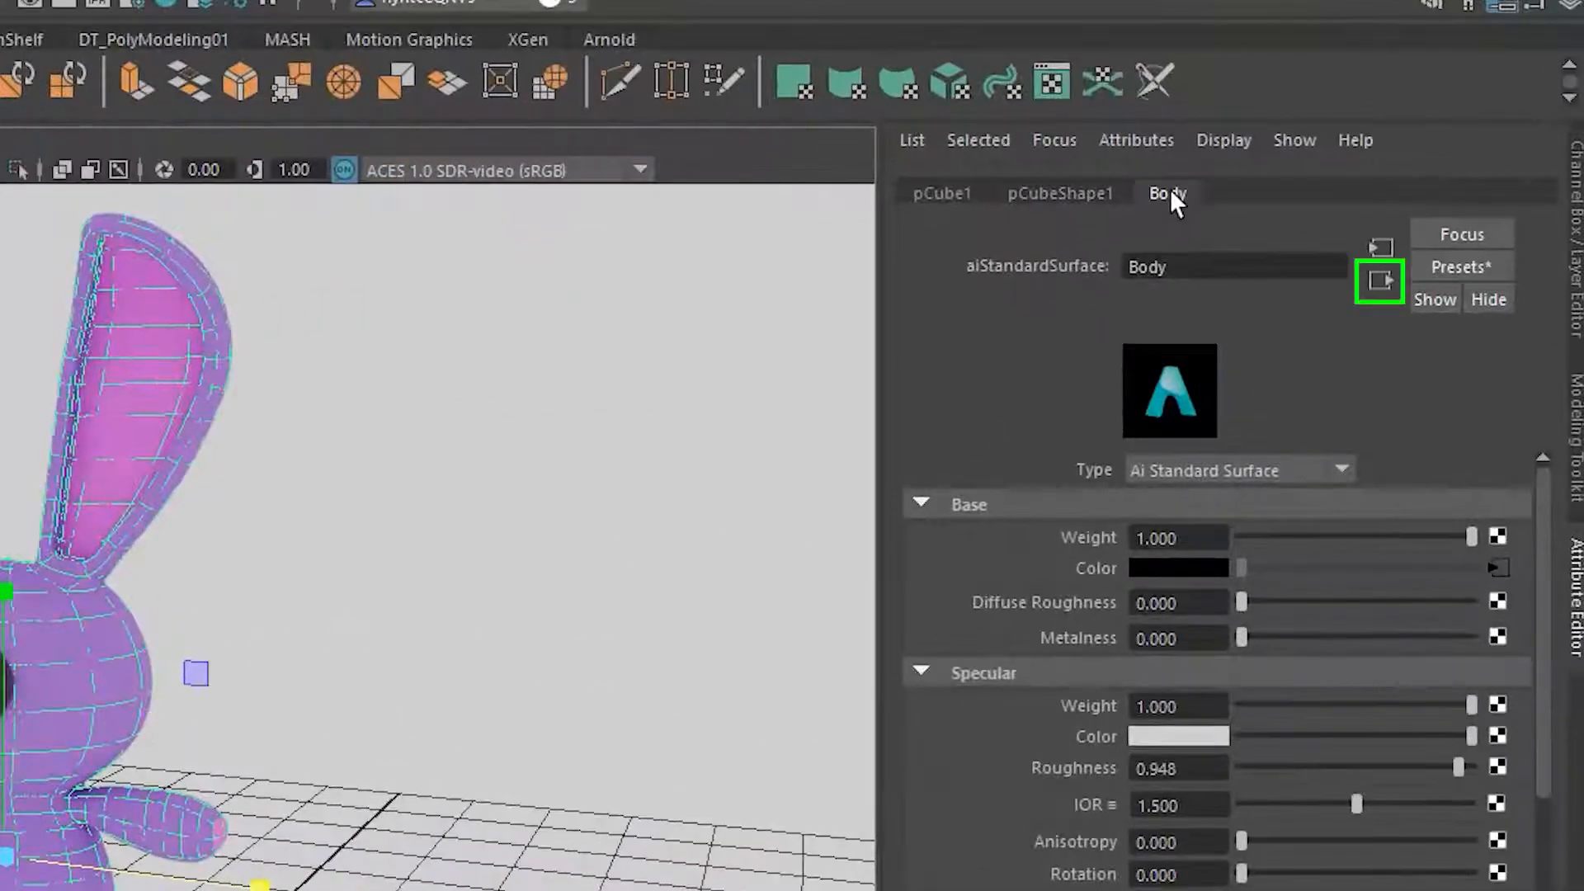
Step: Connect a File texture as the Body shading group's displacement and set the displacement scale to 0
left_click(1383, 277)
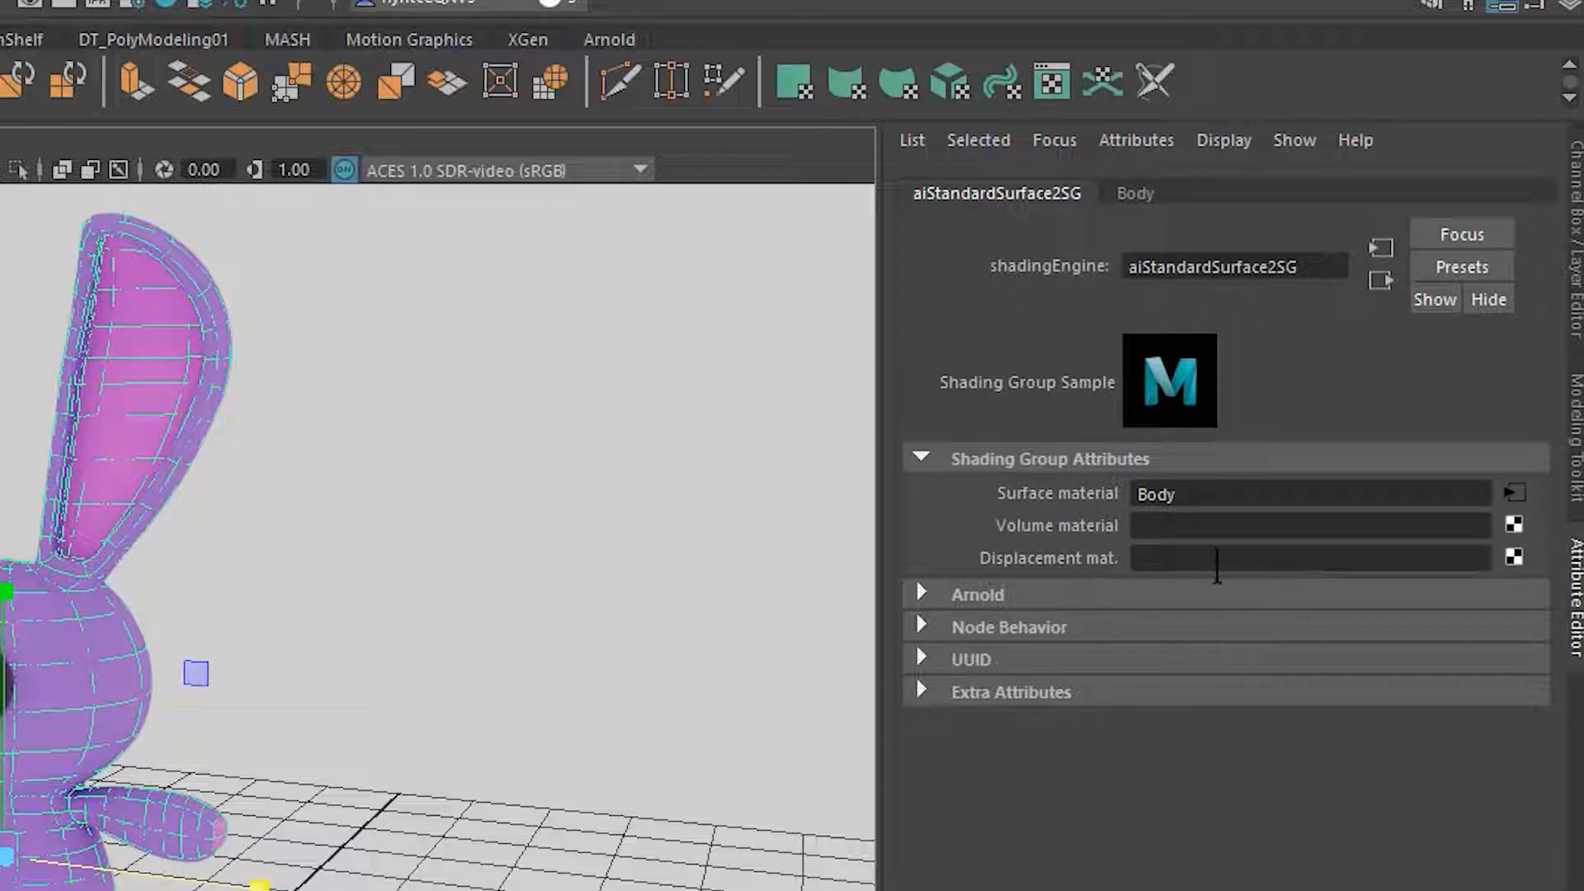
left_click(1514, 559)
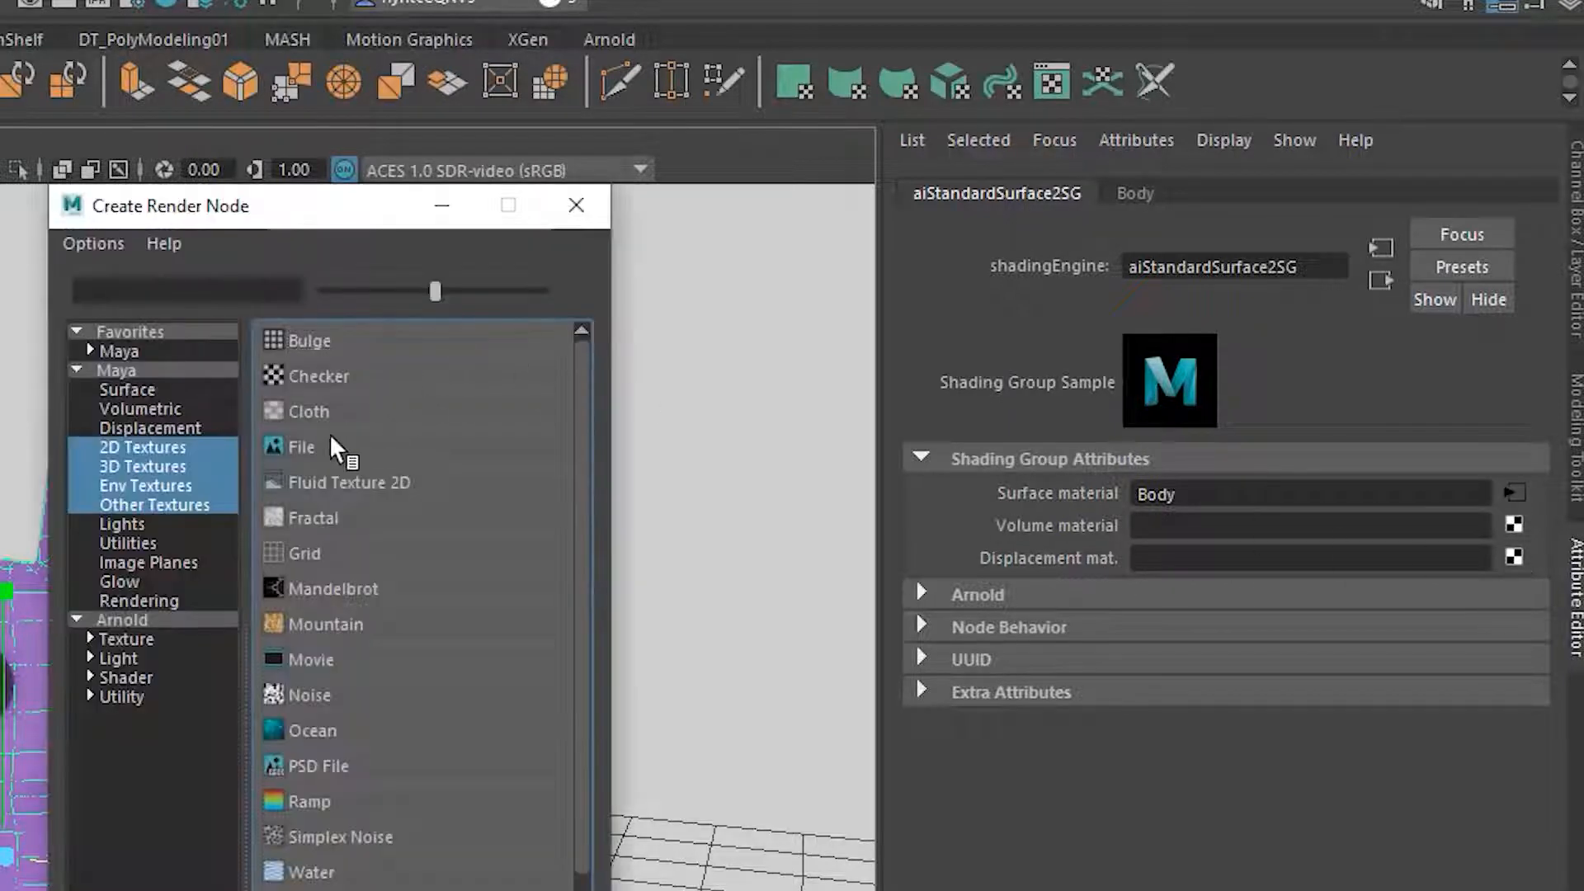
left_click(277, 446)
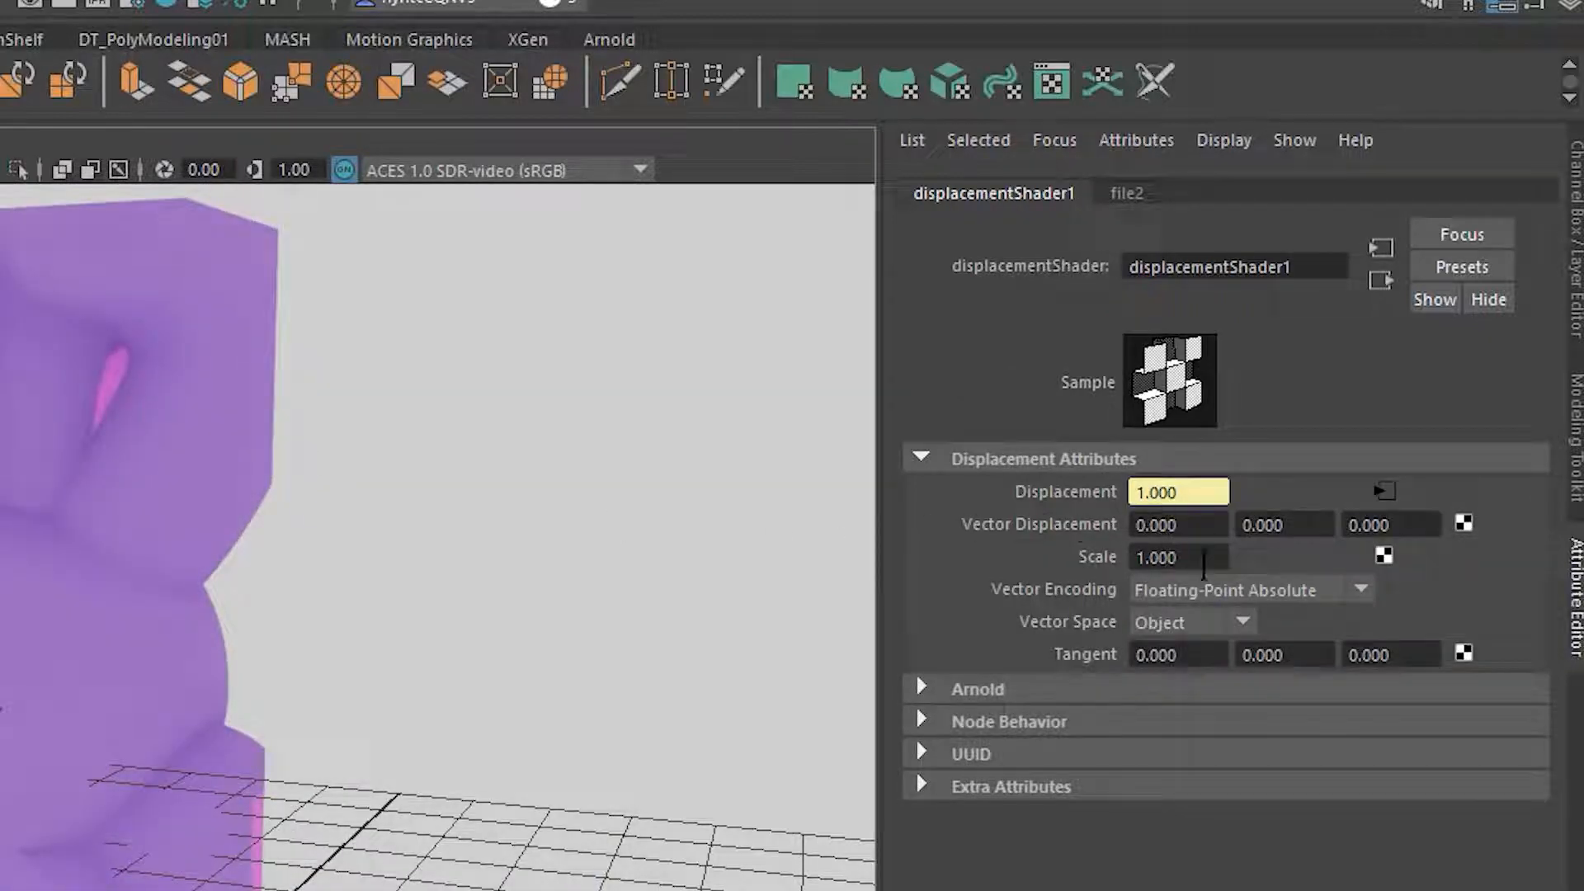
double_click(1171, 559)
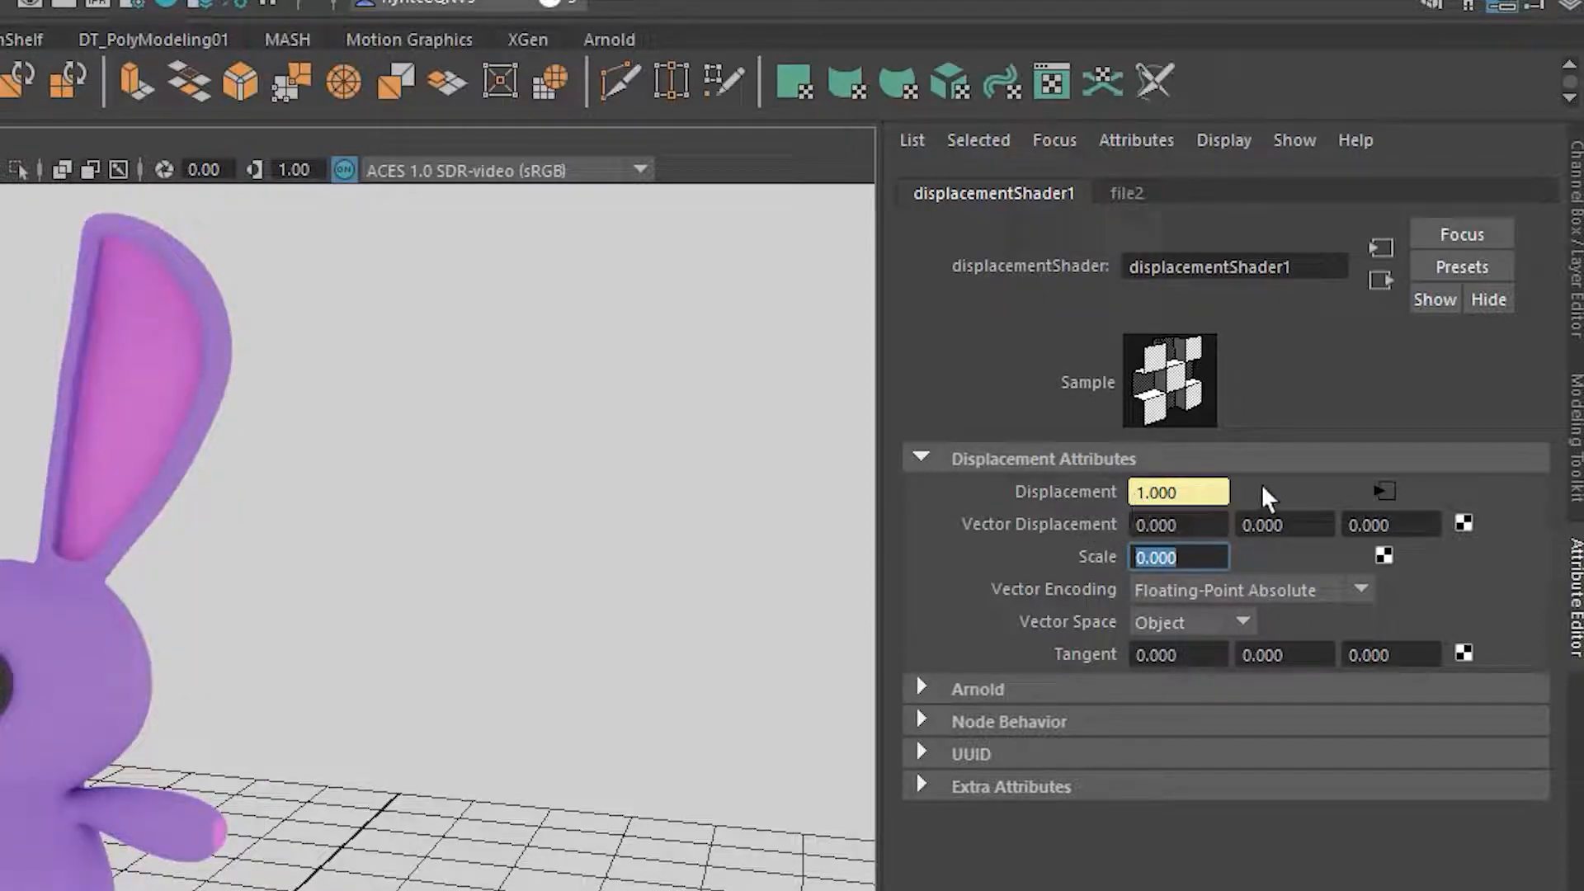
Step: Browse for the displacement texture's image in the sourceimages folder of the Rabbit_tut project on the Desktop
left_click(1387, 494)
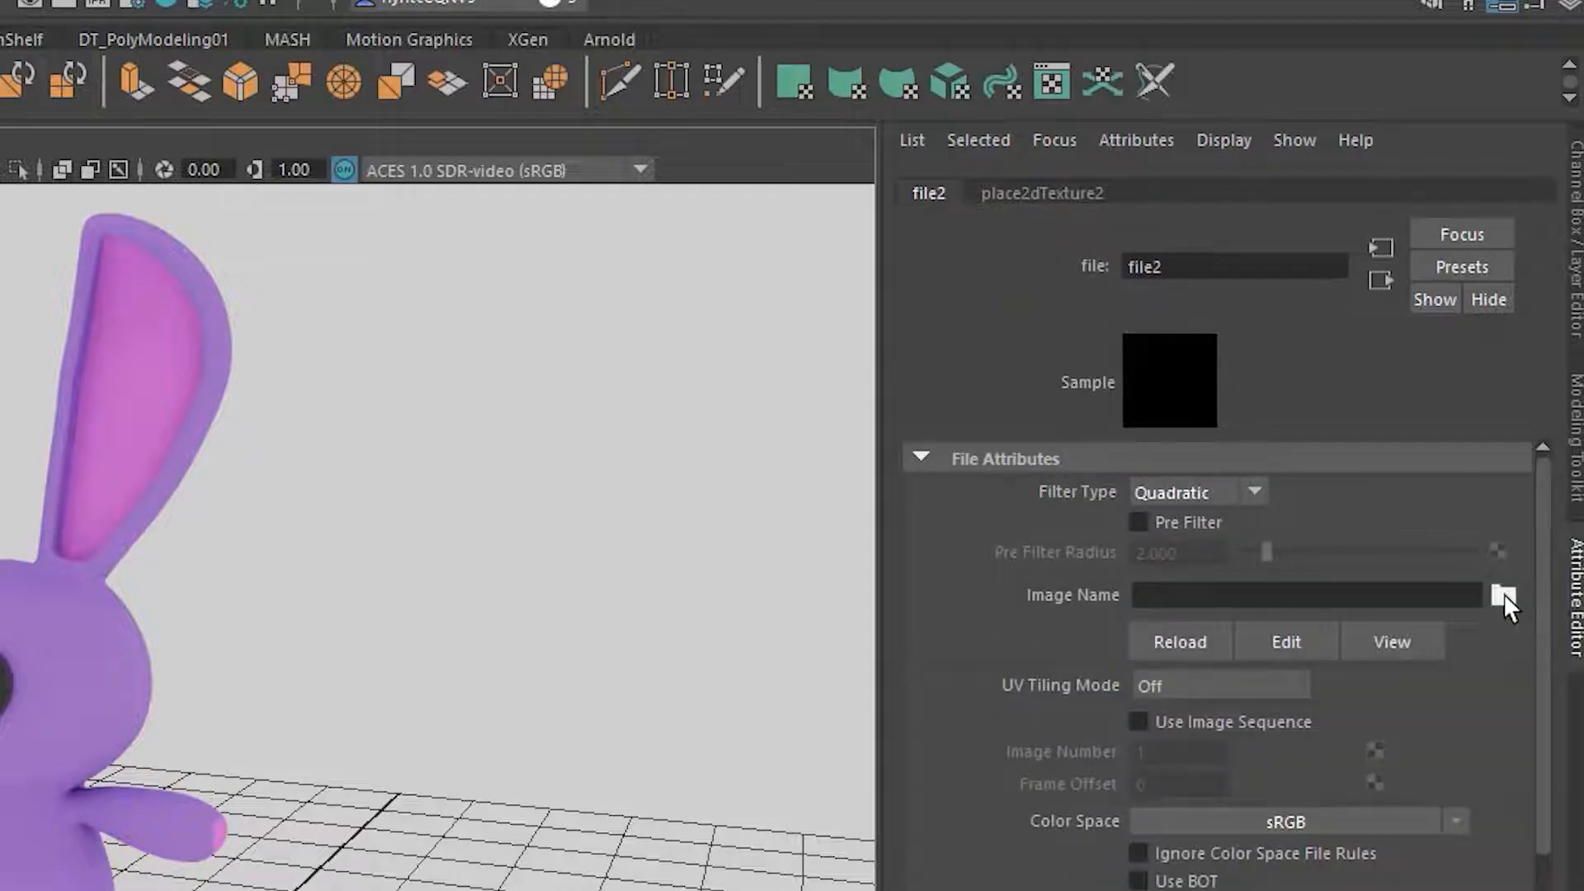
left_click(1503, 594)
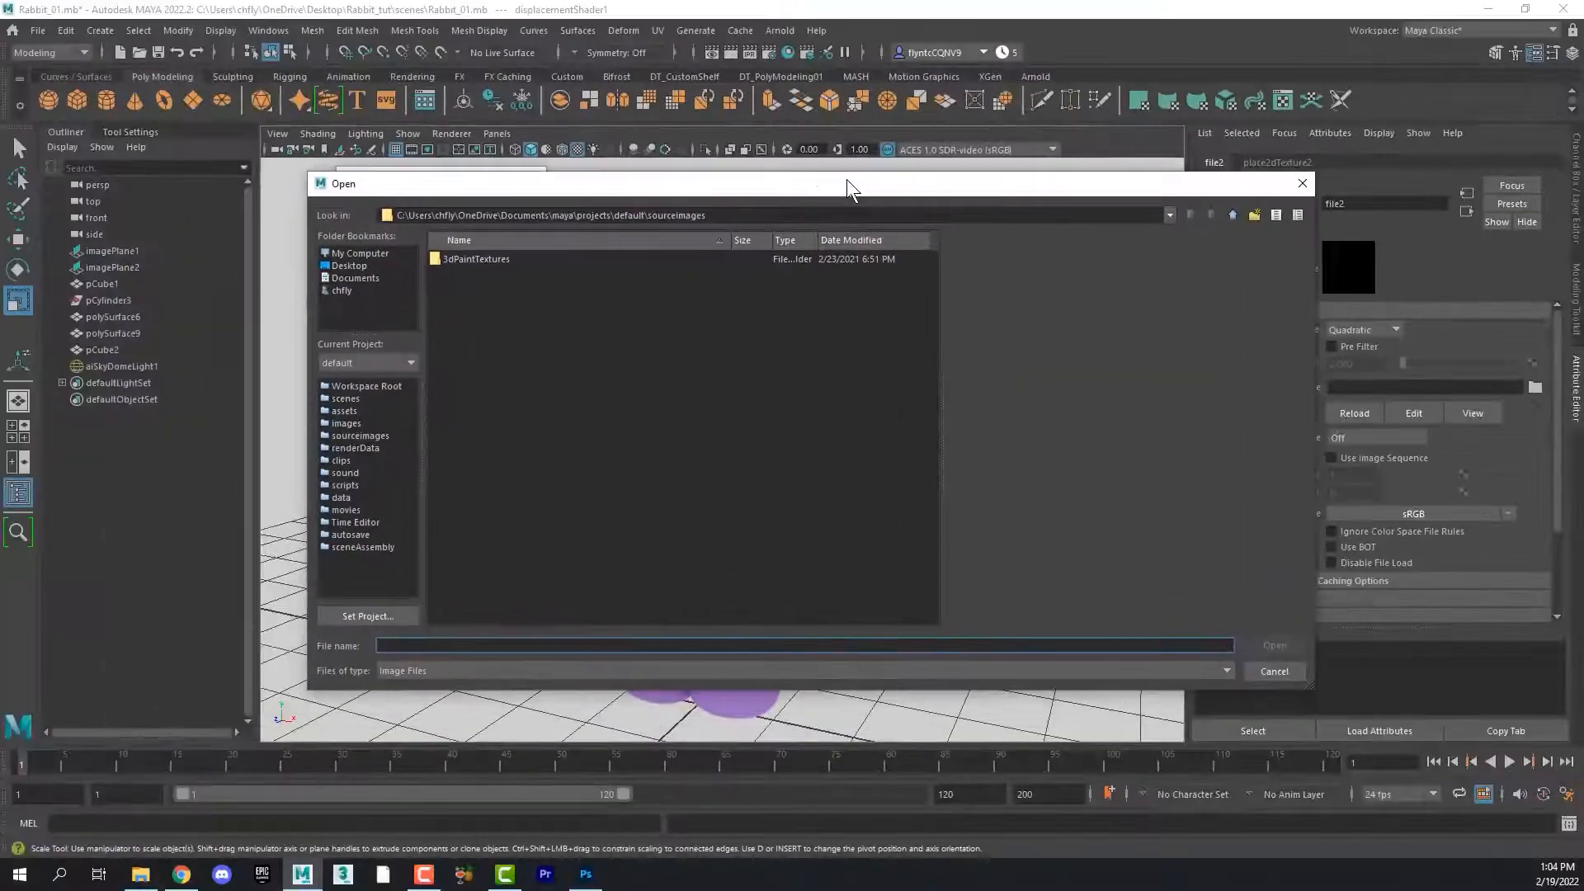
left_click_drag(846, 180, 829, 181)
left_click(334, 267)
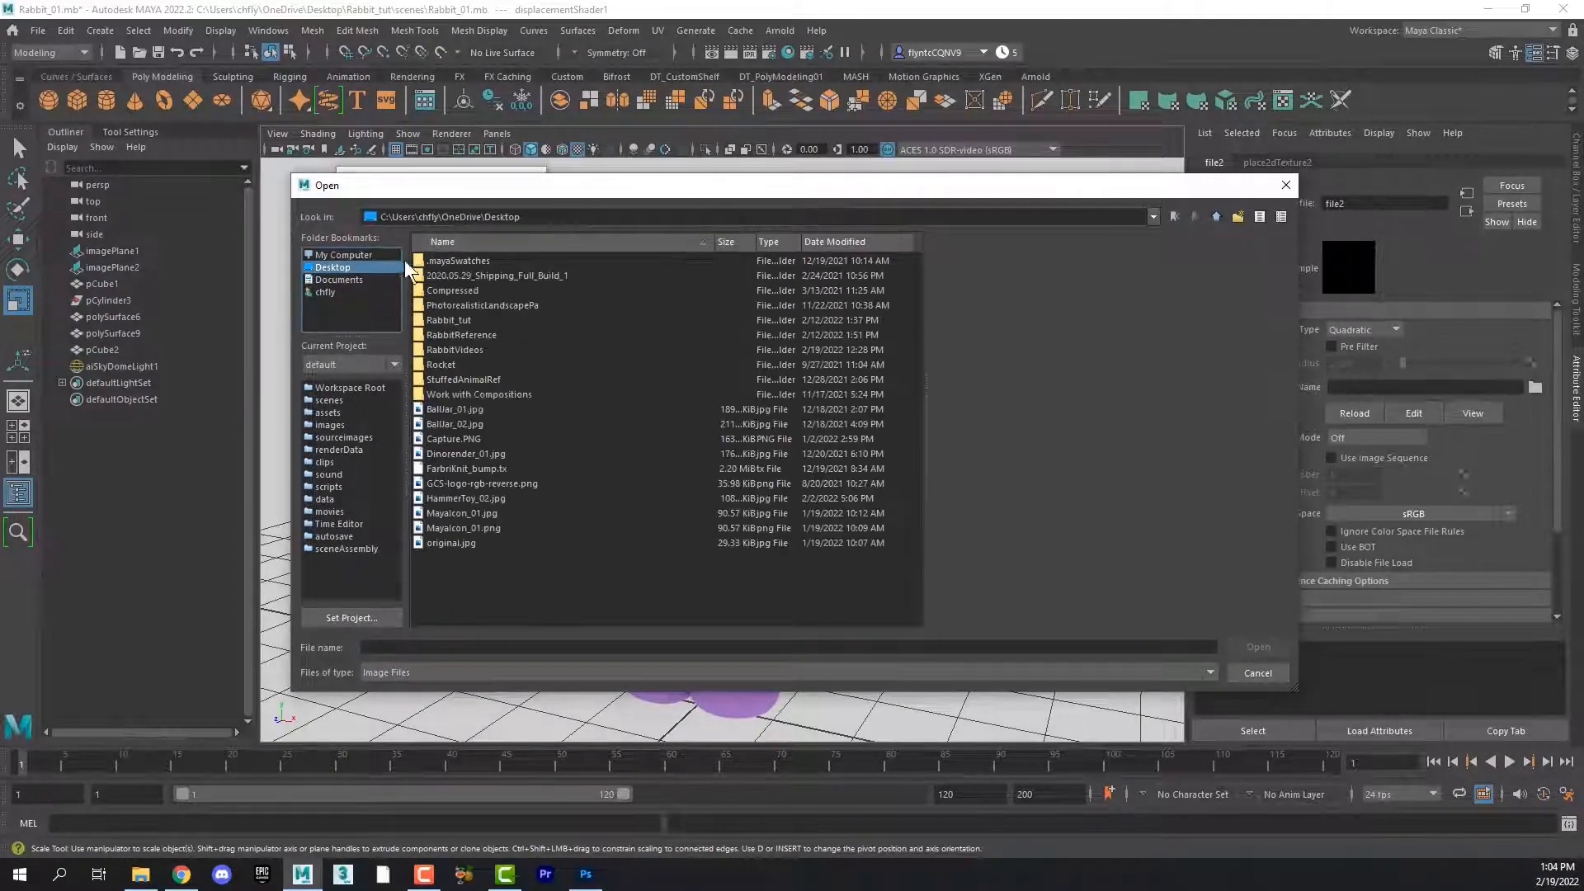
double_click(437, 320)
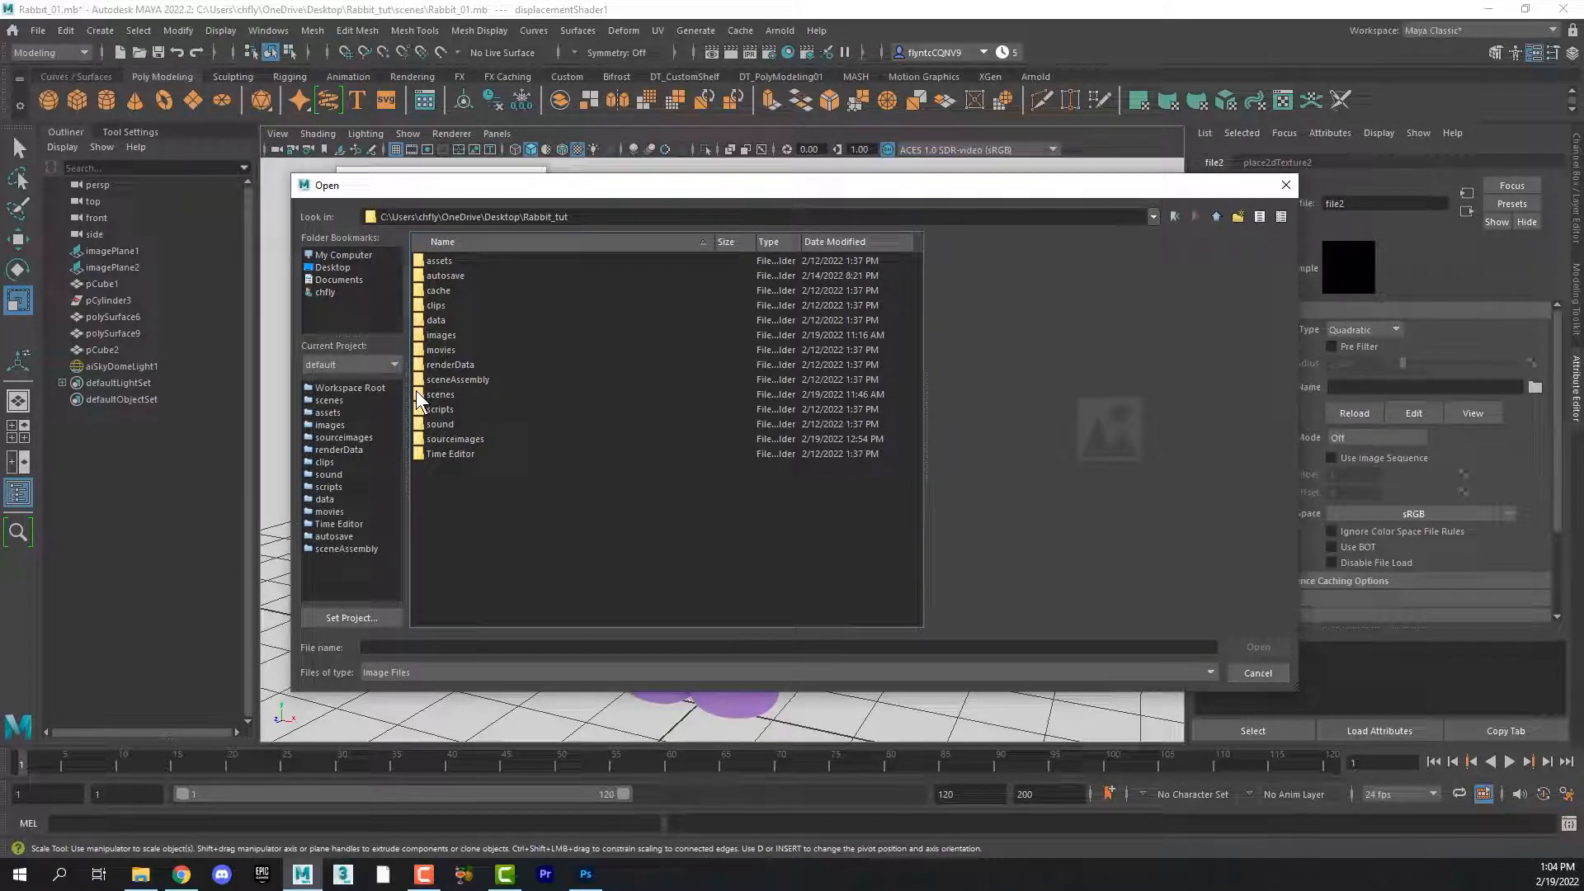
double_click(417, 439)
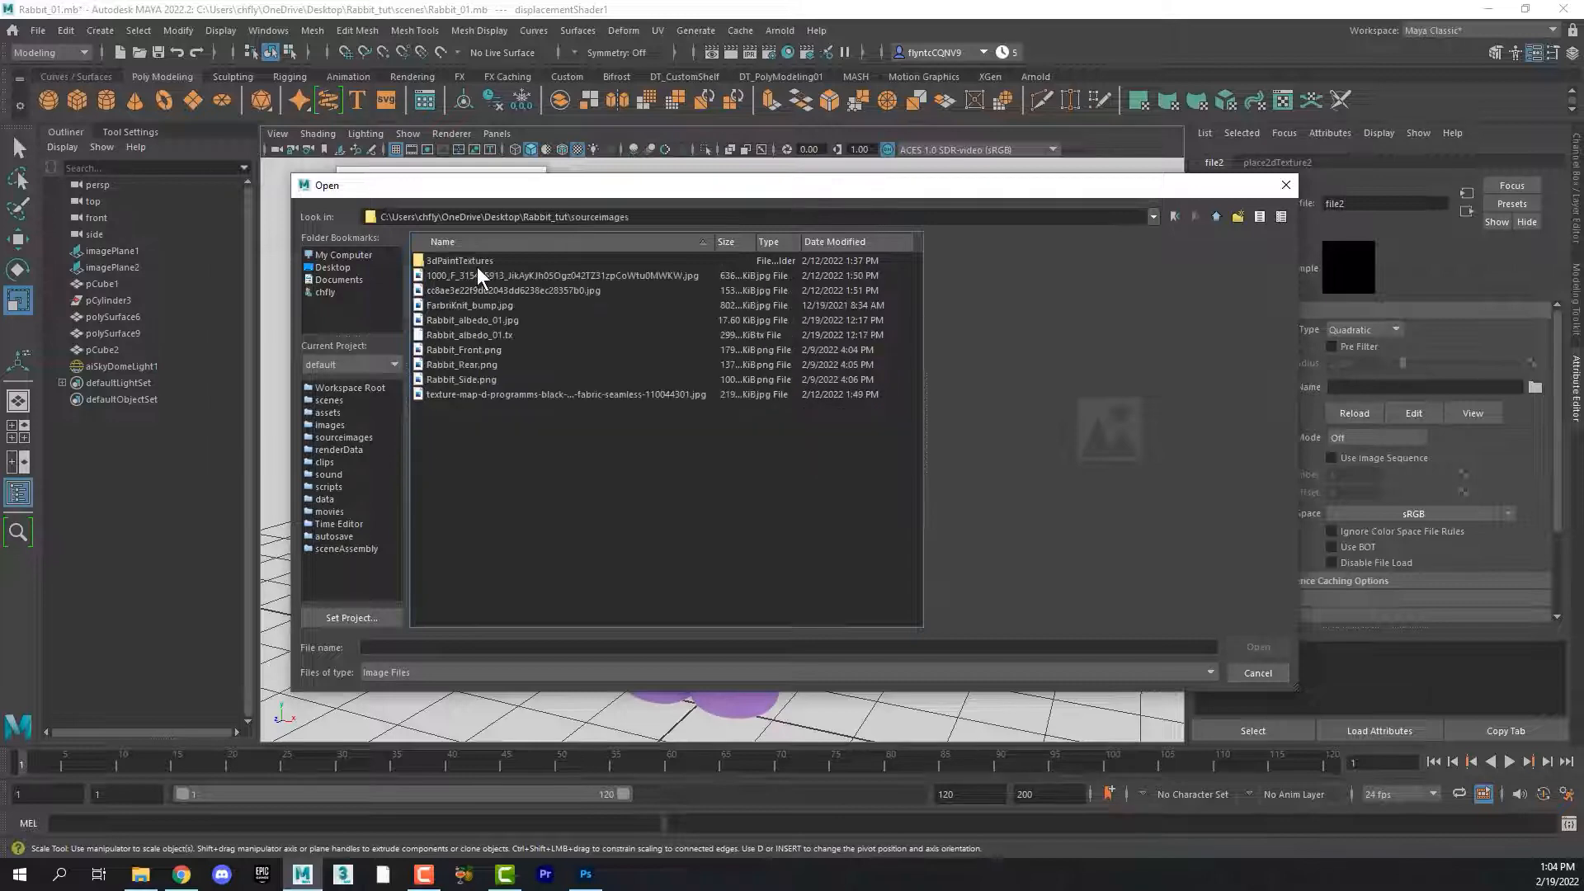
Step: Compare the fabric images, load the knit JPG starting with 1000_F_315485913 as the displacement texture, and return to the displacement shader's attributes
left_click(478, 267)
left_click(482, 276)
left_click(487, 287)
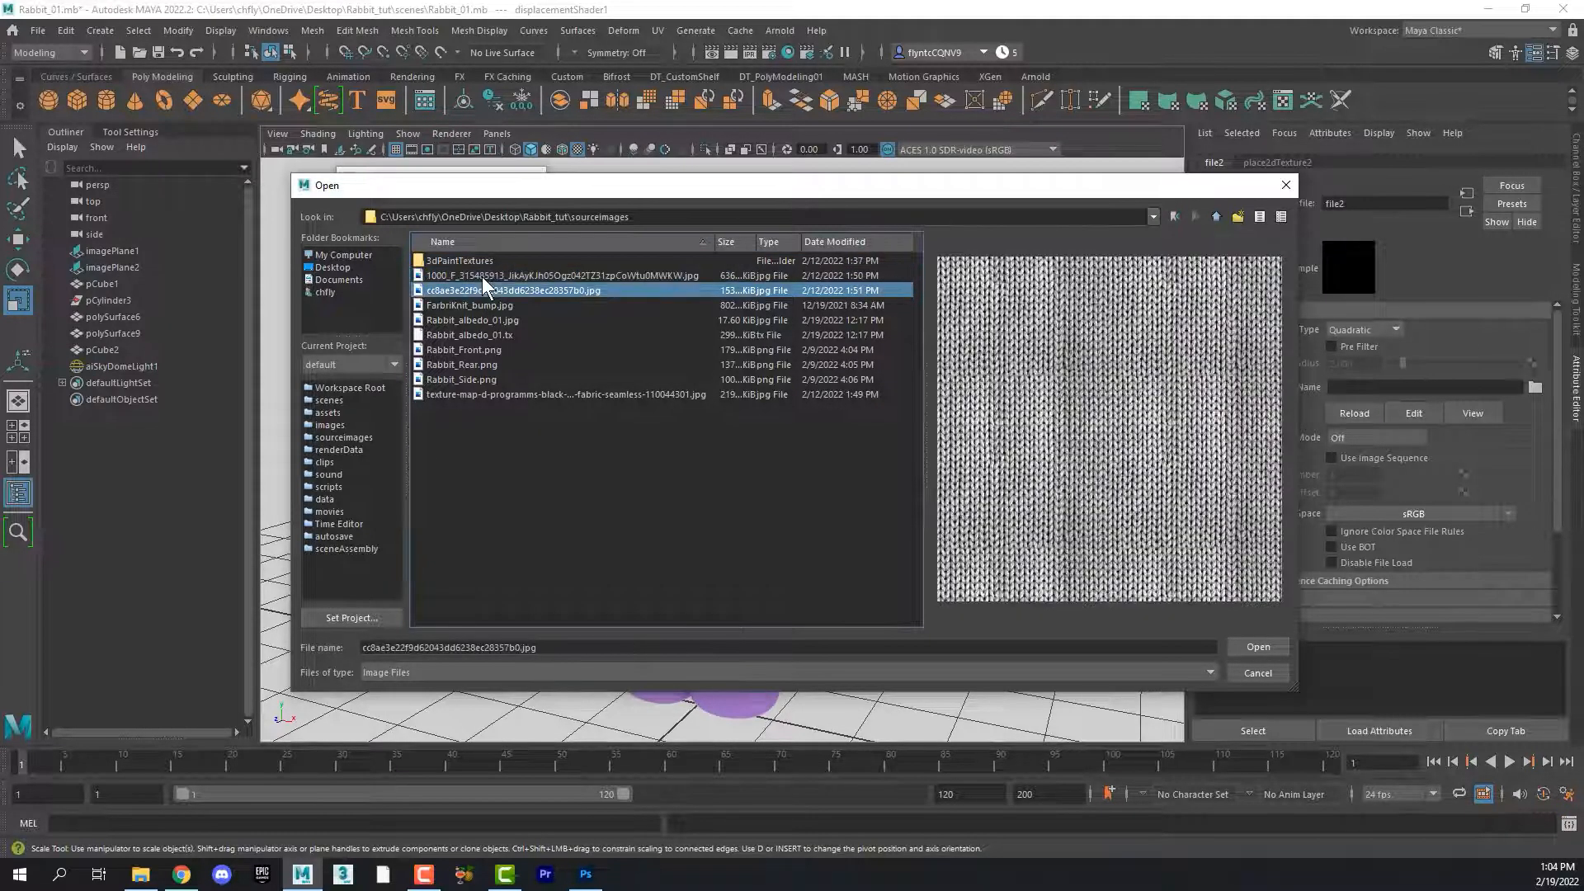
left_click(482, 278)
left_click(459, 391)
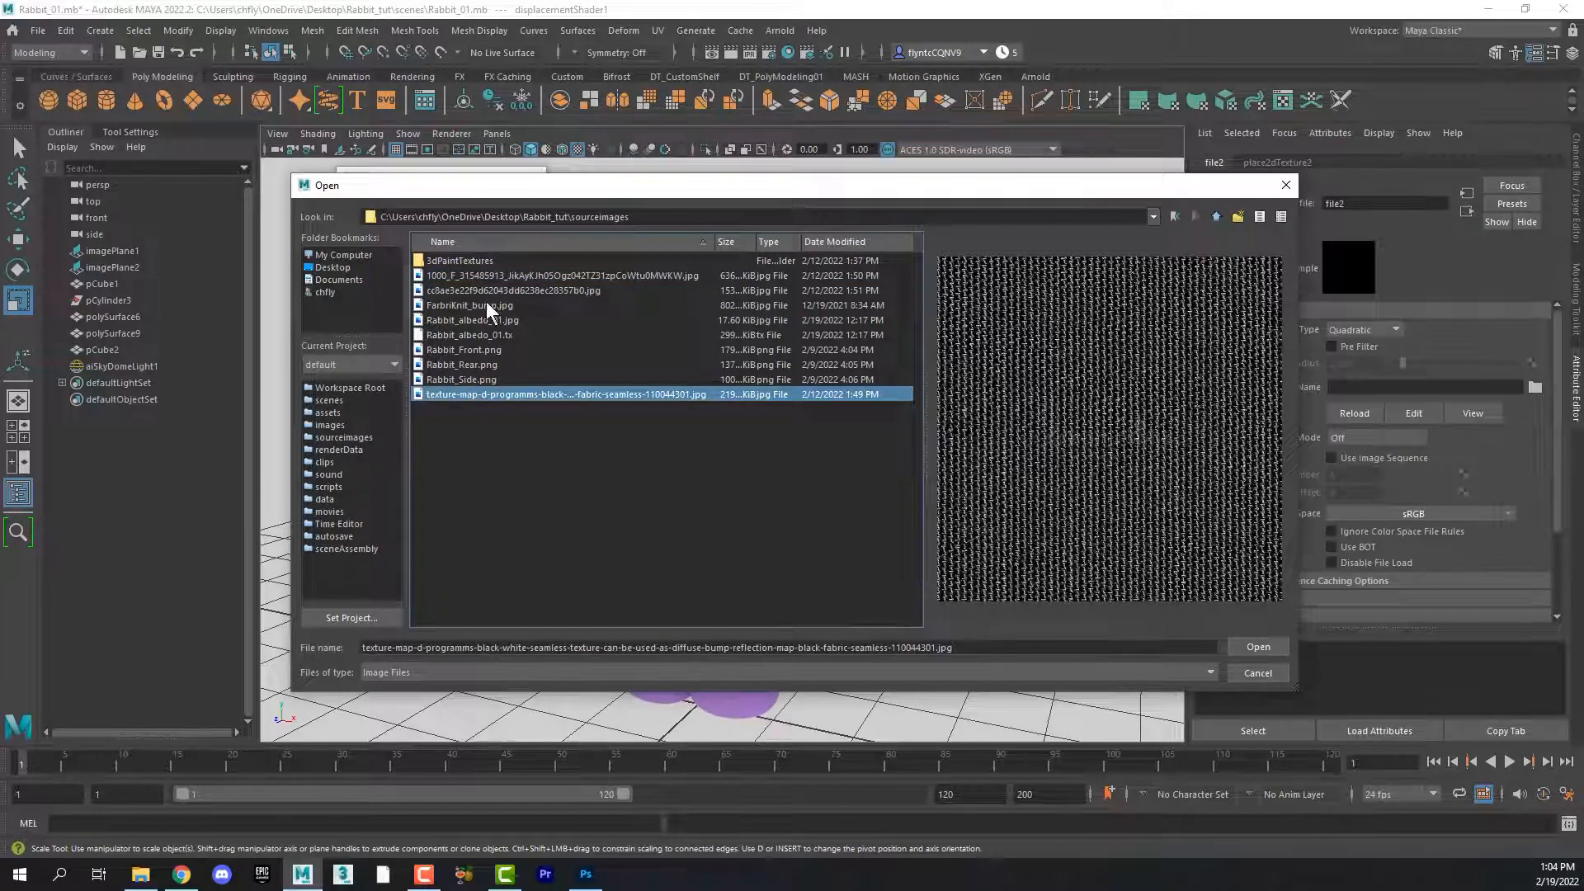
left_click(489, 266)
left_click(490, 271)
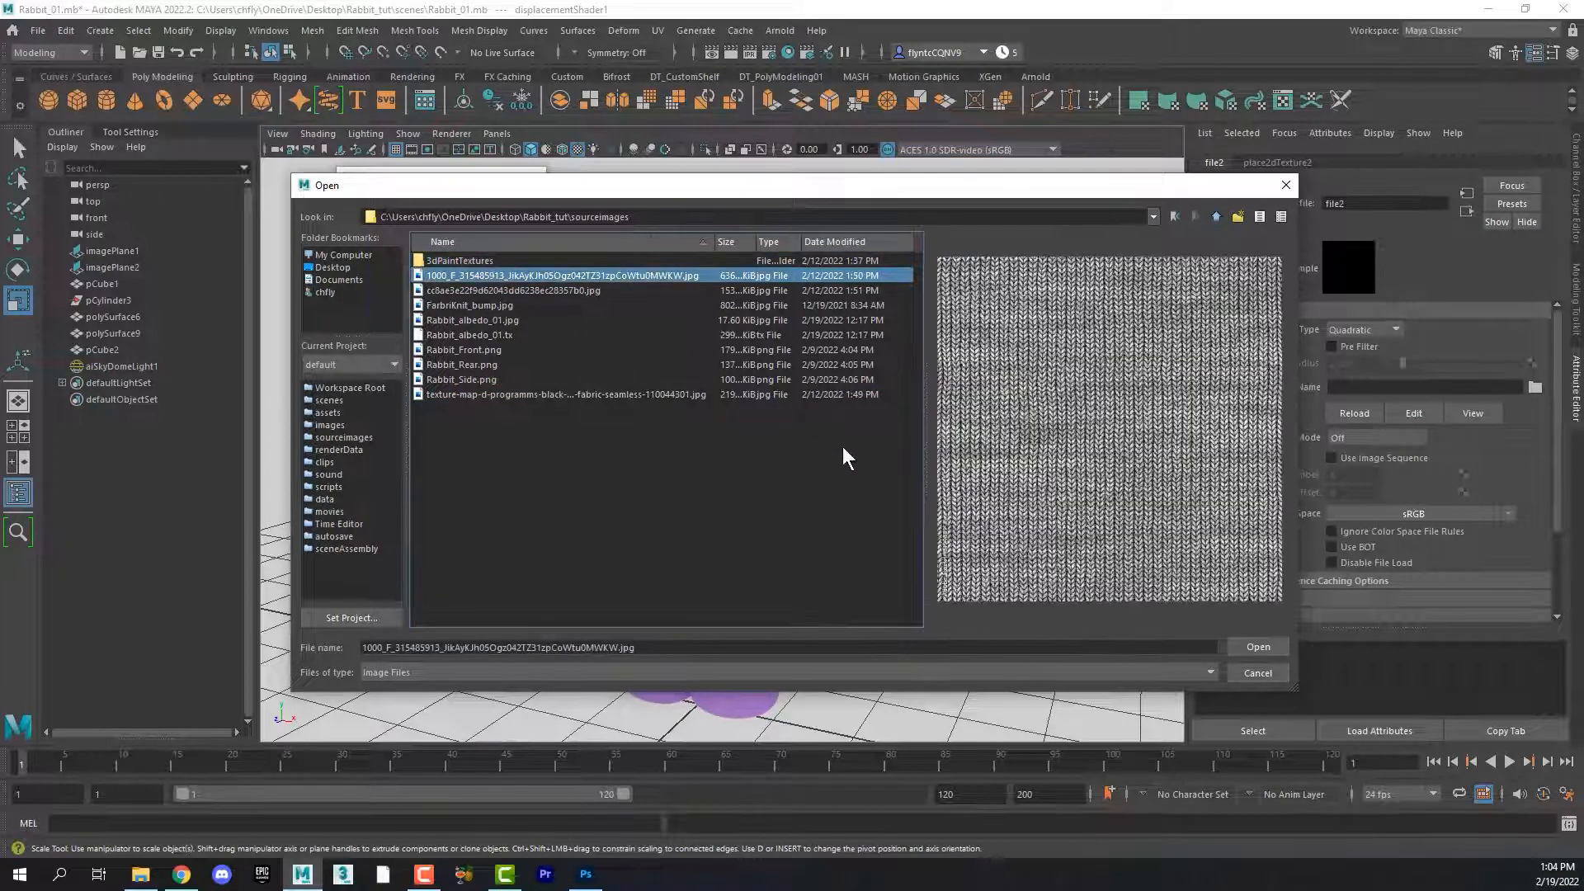
left_click(1257, 647)
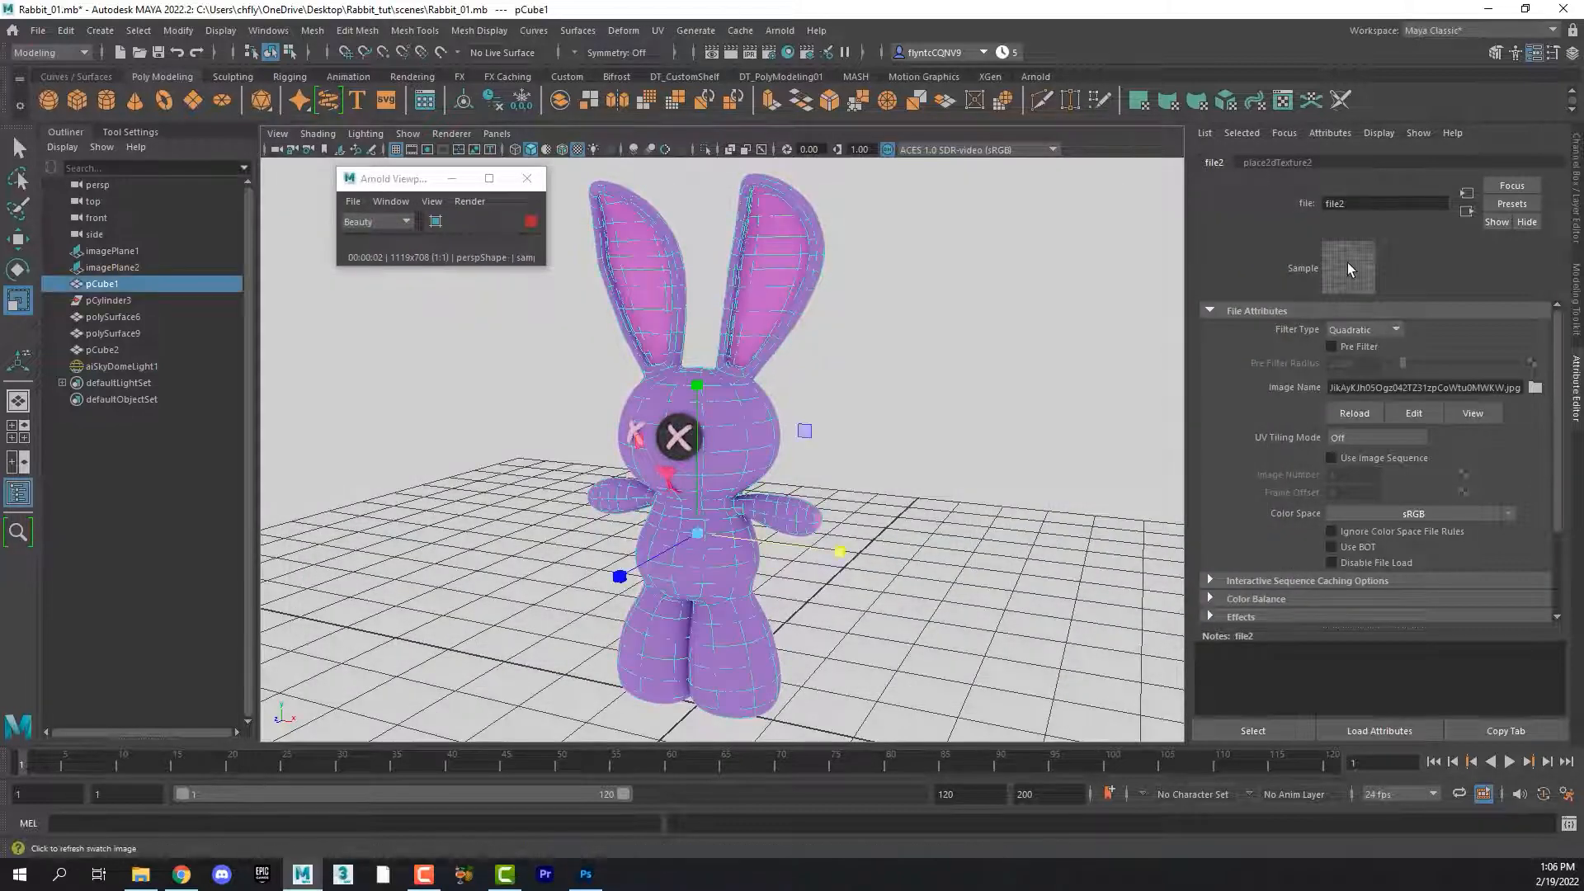
left_click(1464, 213)
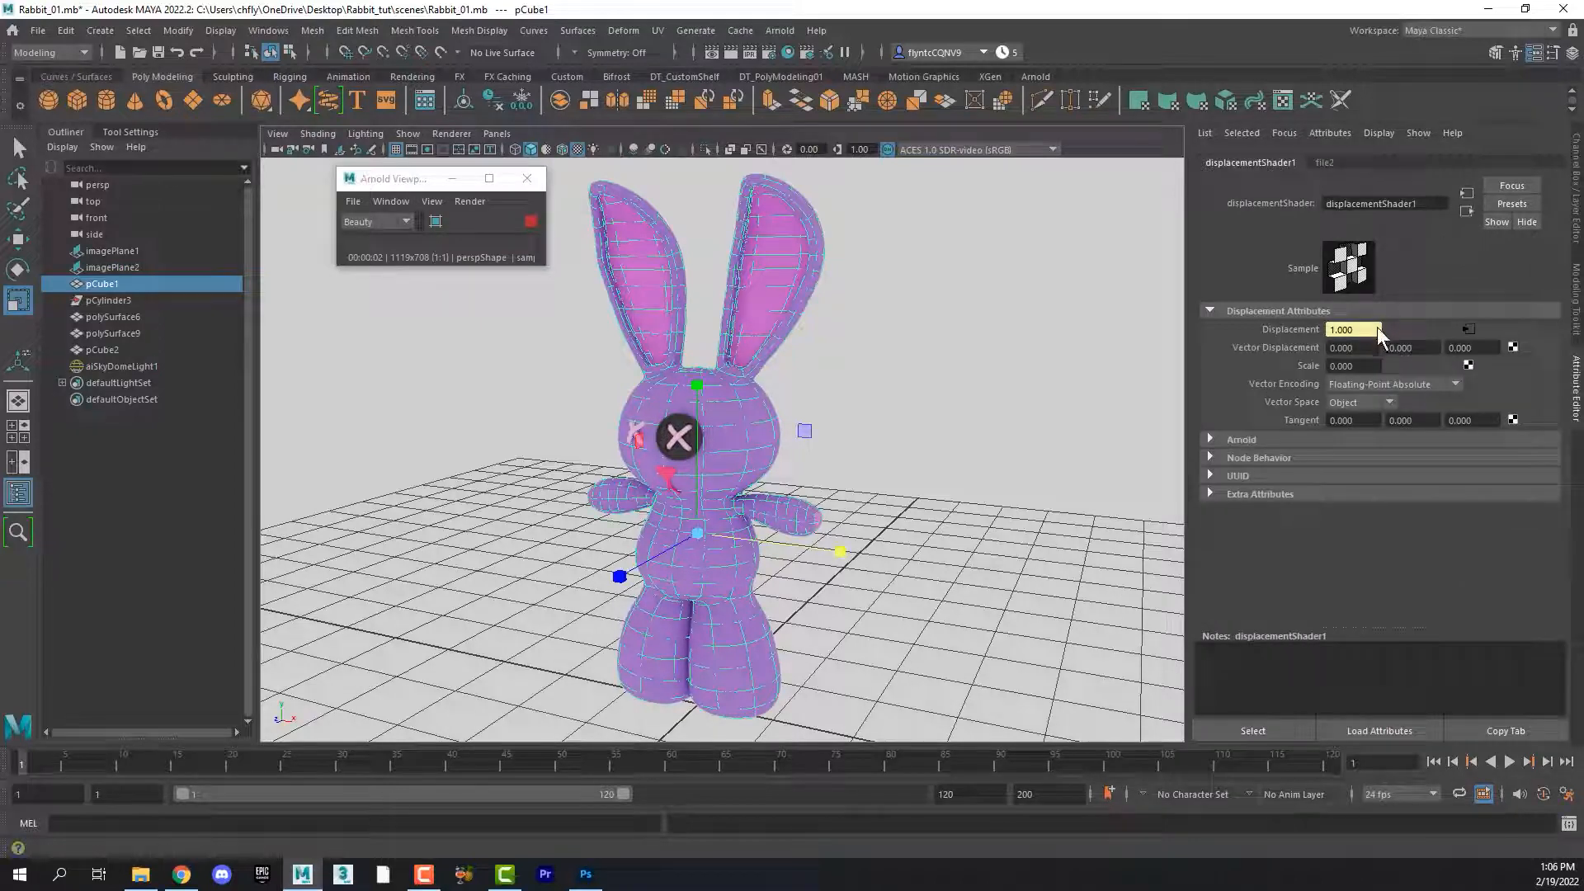
Step: Set the displacement shader's scale to 0.2 and inspect the displaced knit on the rabbit's body
left_click(1360, 366)
type("0.2")
key("Return")
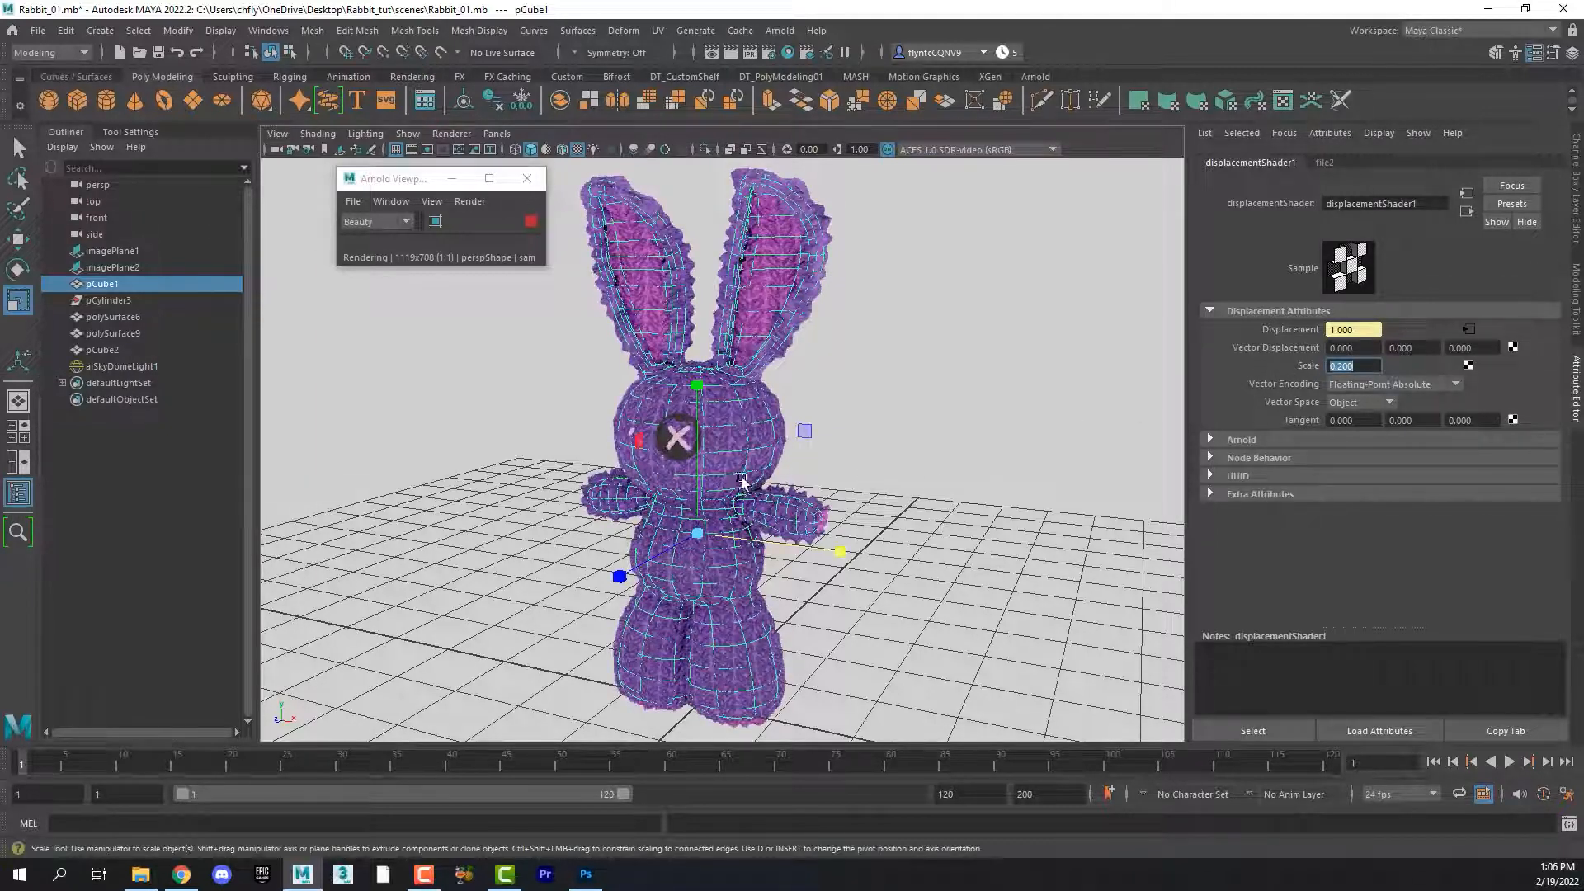
scroll(755, 476, "up", 5)
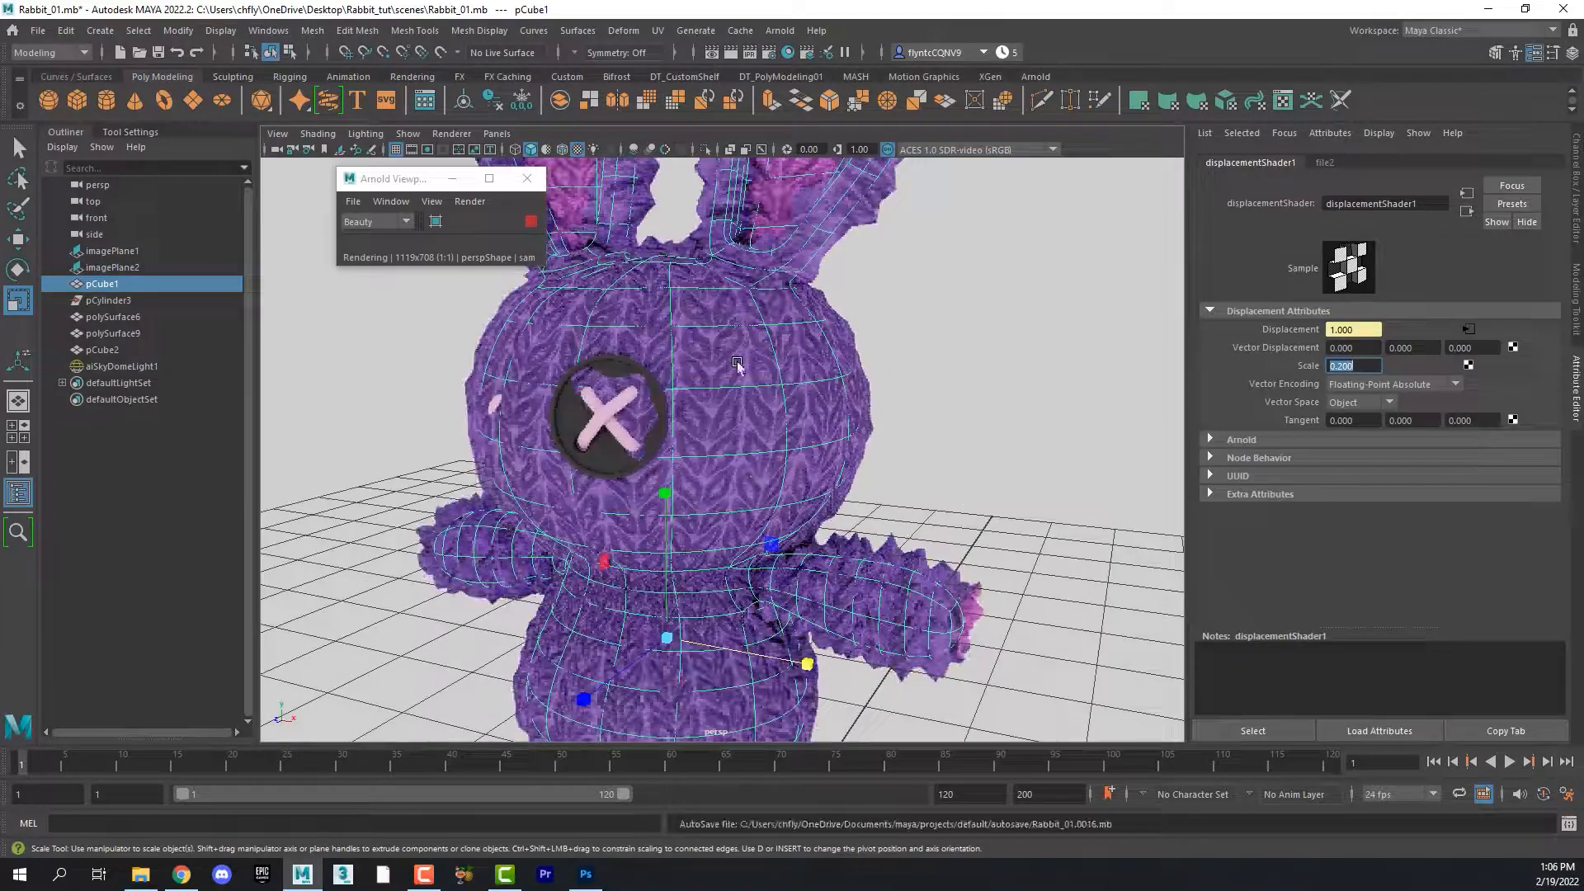
left_click_drag(811, 567, 880, 541, "alt")
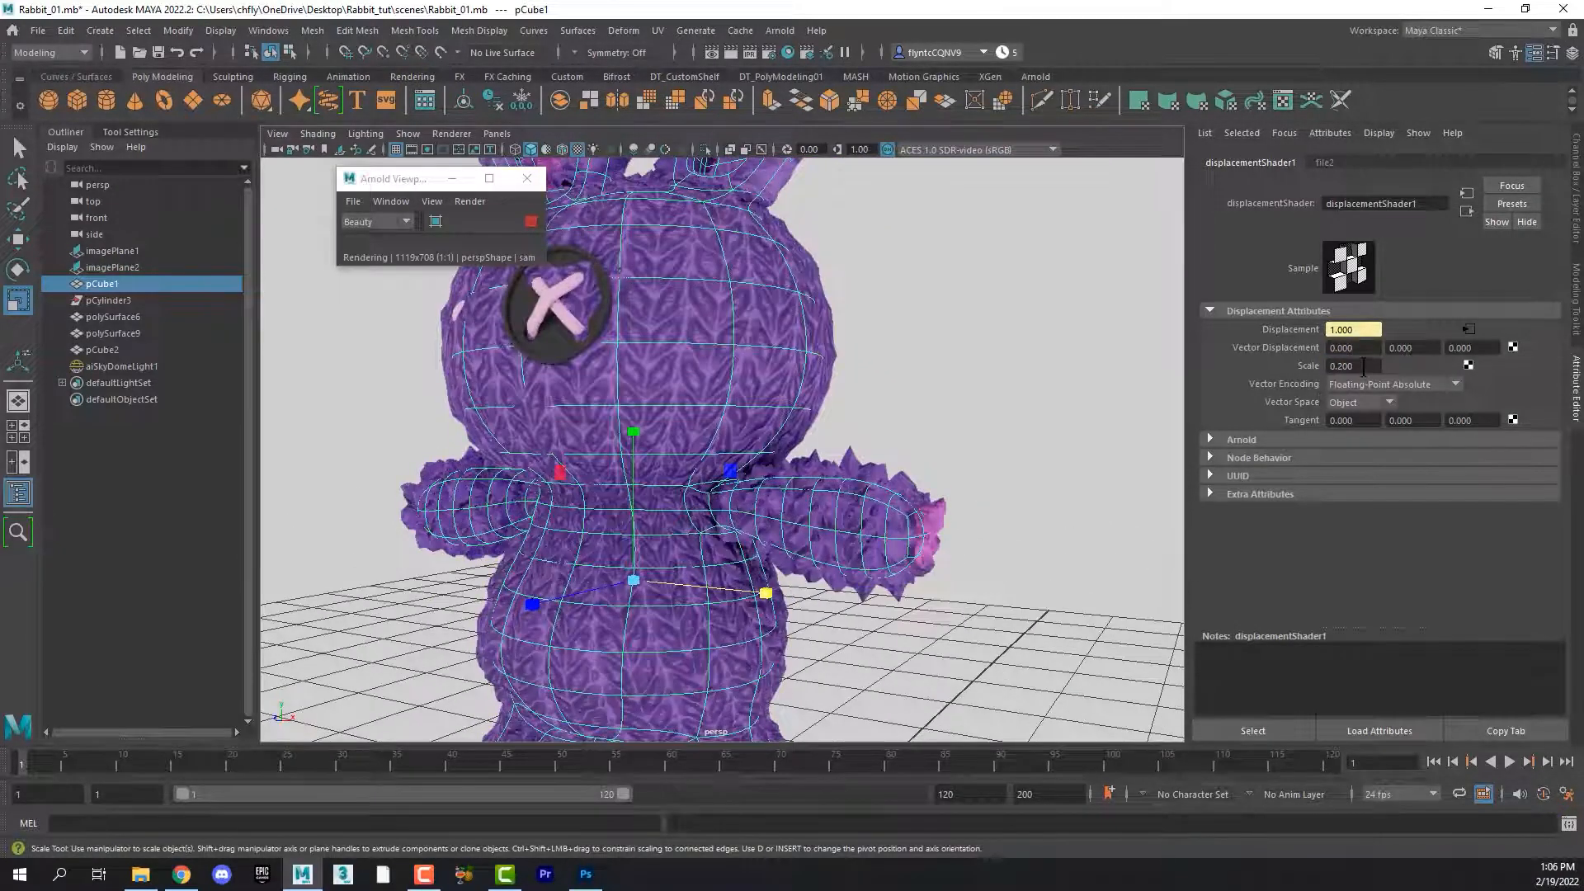
Step: Try displacement scales of 0.1 and 5 on the rabbit's body
left_click_drag(1357, 365, 1143, 371)
type(".1")
key("Return")
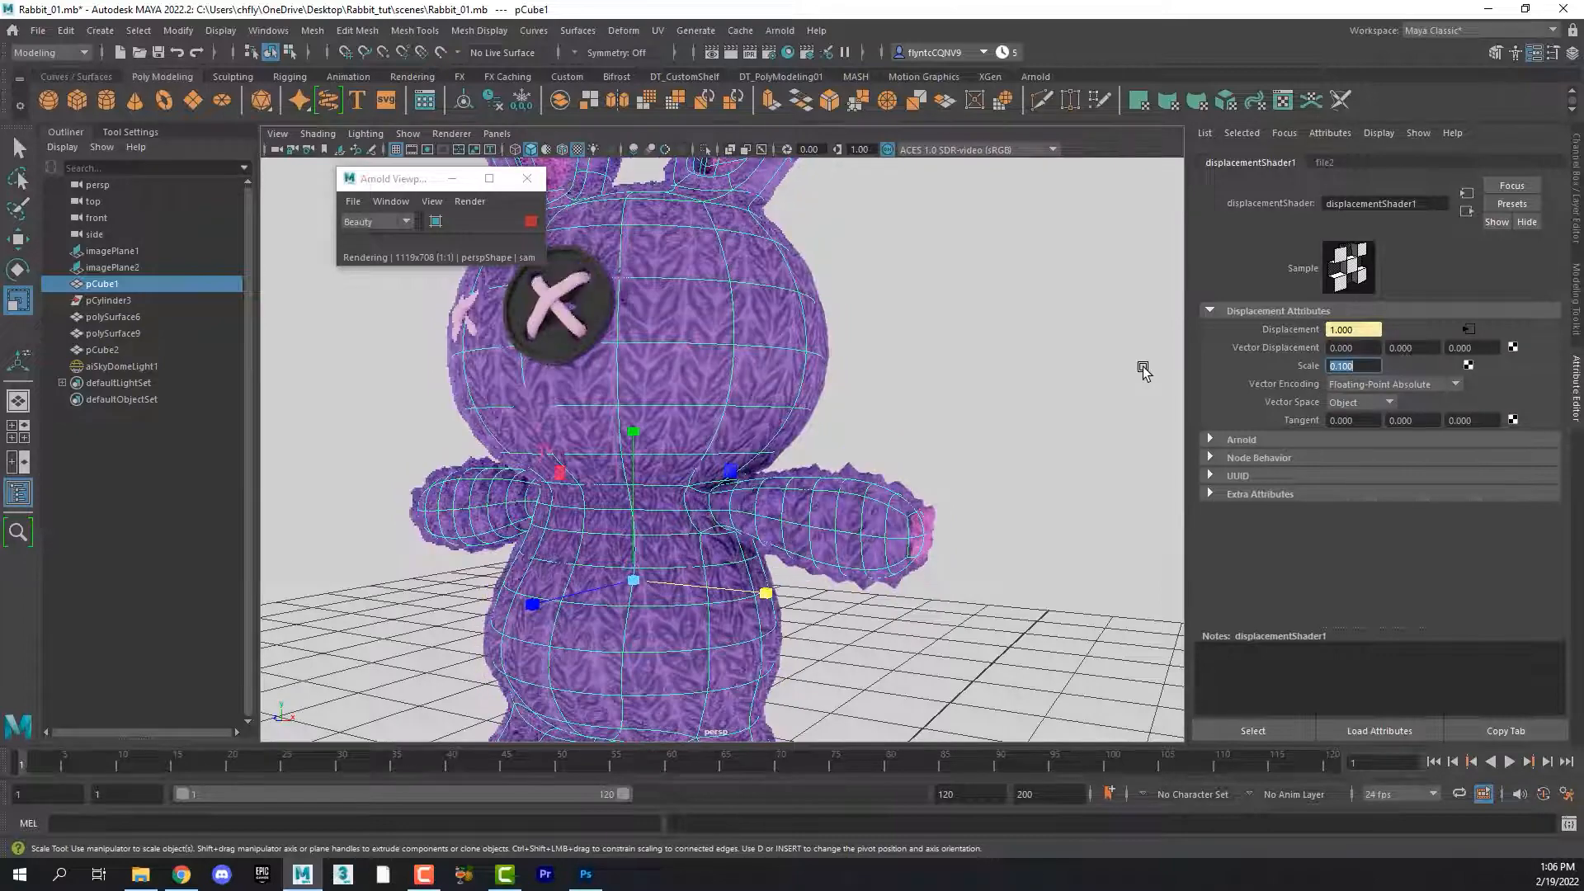
type("5")
key("Return")
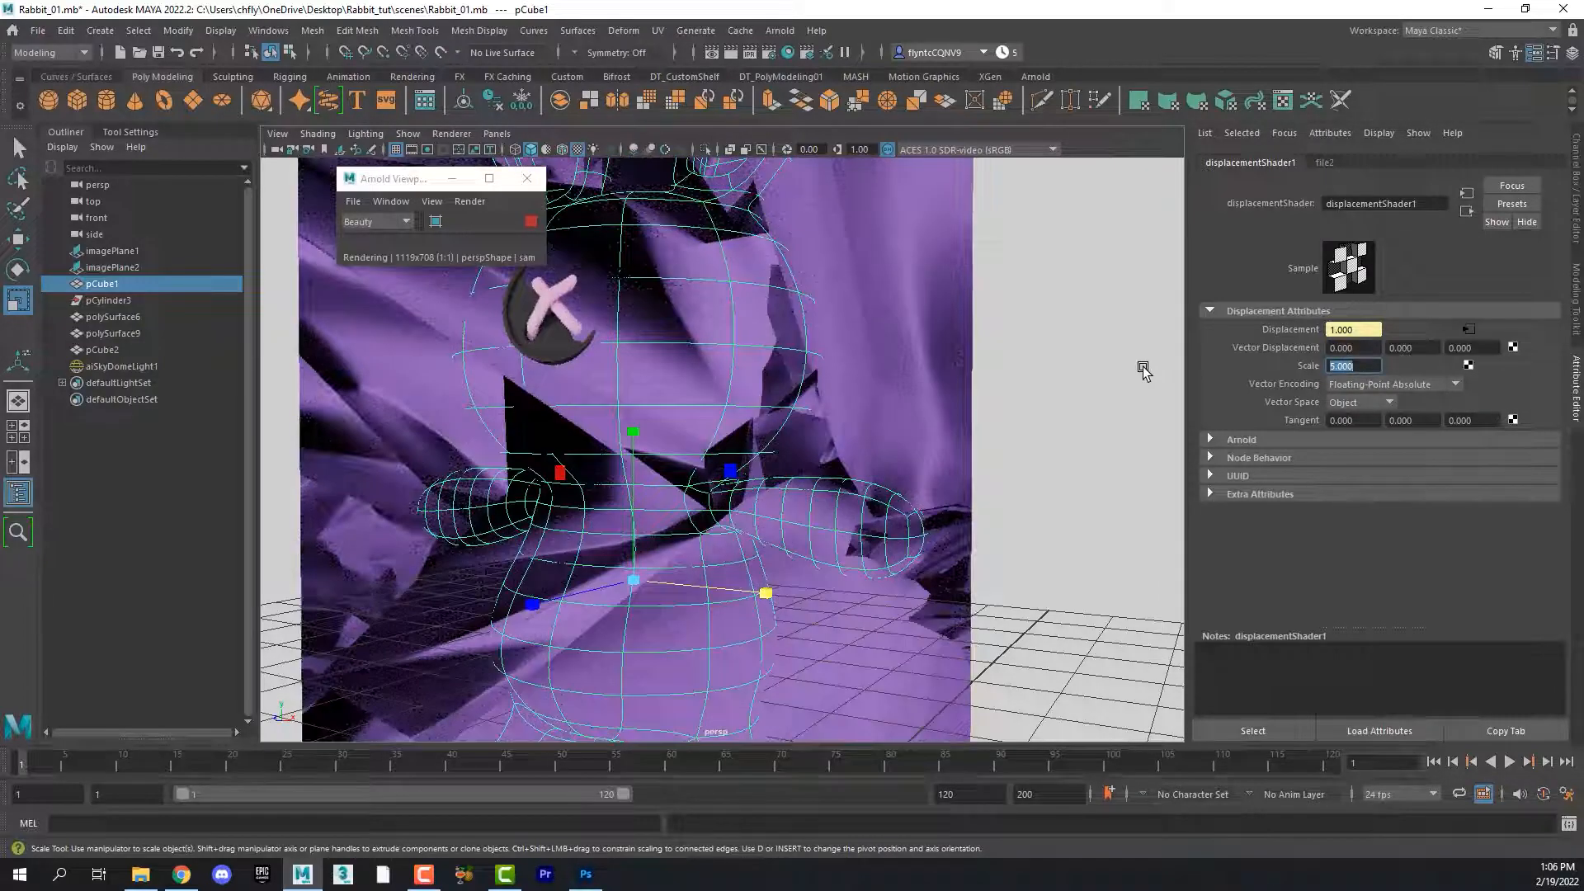
Step: Set the displacement scale to 0.05 and check the rabbit's head
type(".05")
key("Return")
left_click_drag(824, 476, 810, 495, "alt")
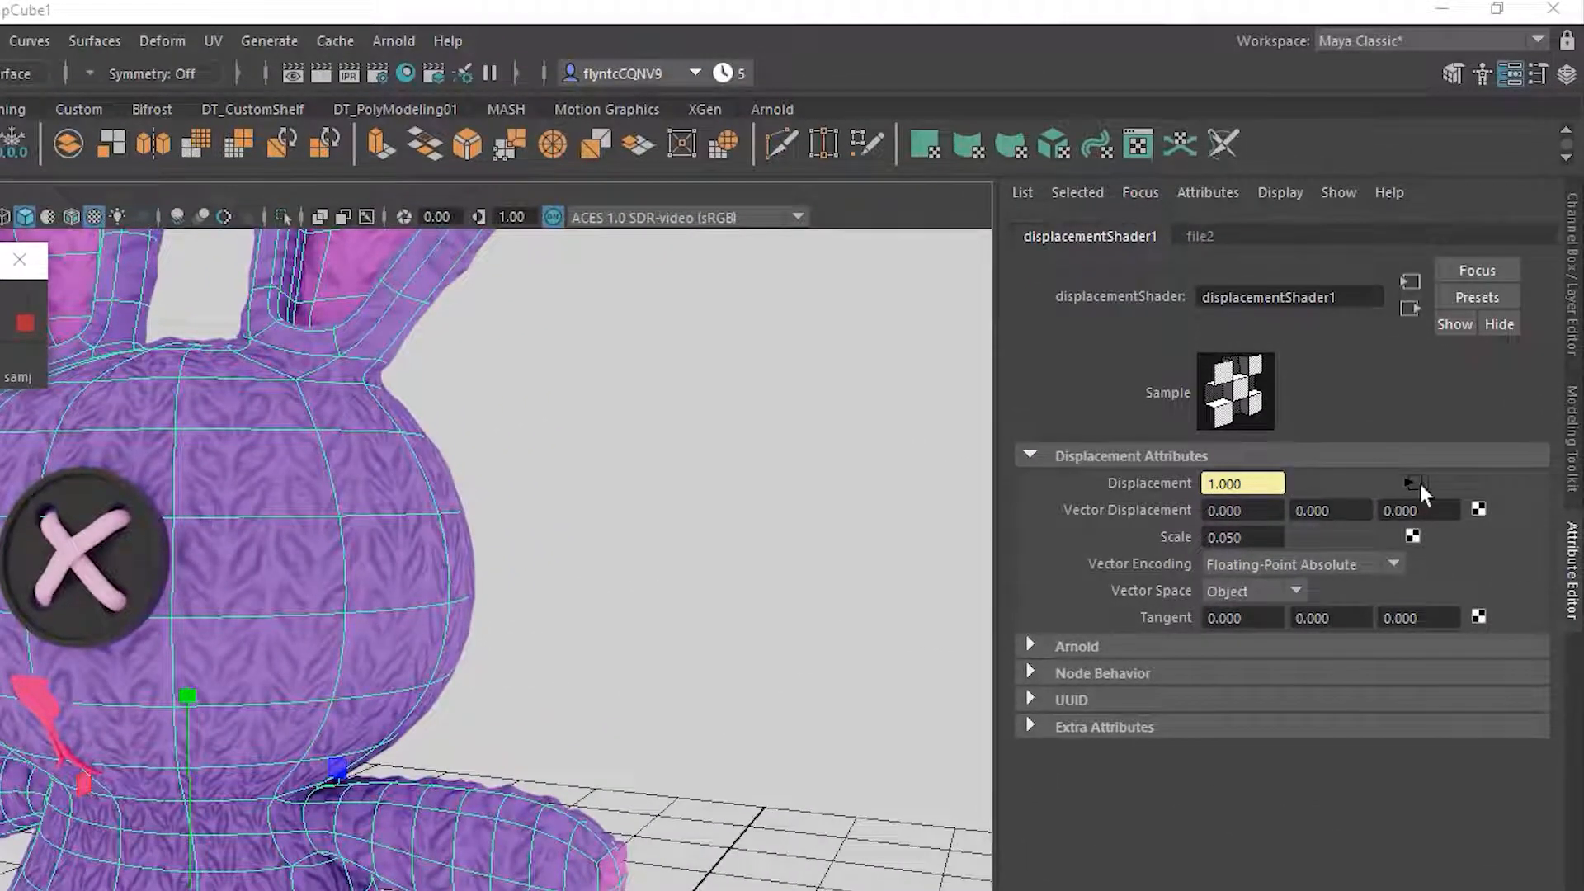
Step: Open the displacement texture's 2D placement attributes, set Repeat UV to 5 and 5, and inspect the knit on the head
left_click(1412, 482)
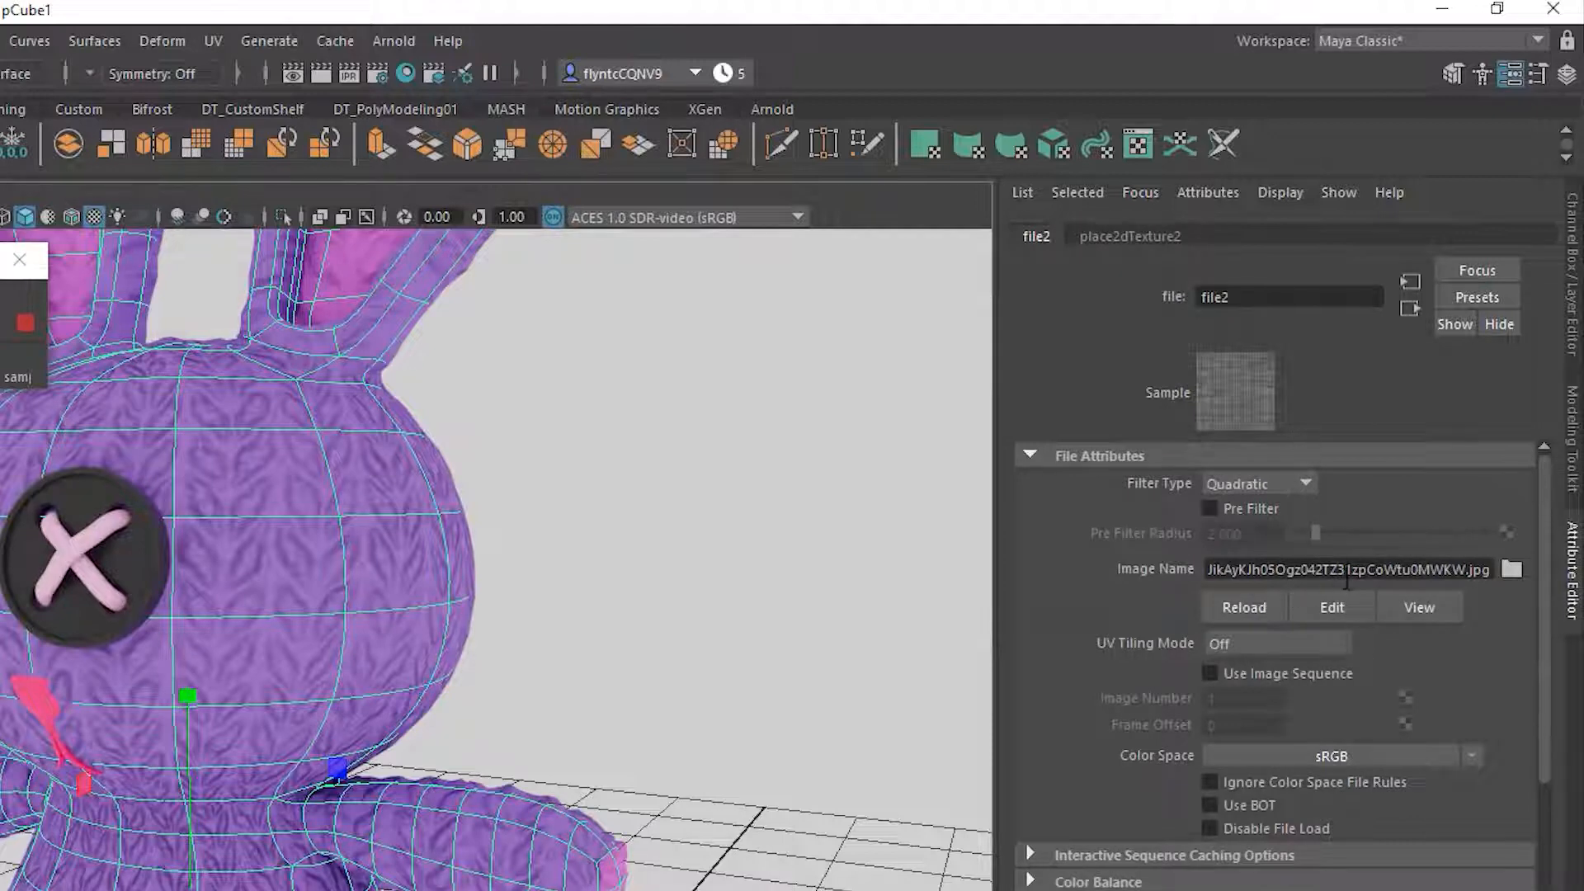
left_click(1121, 234)
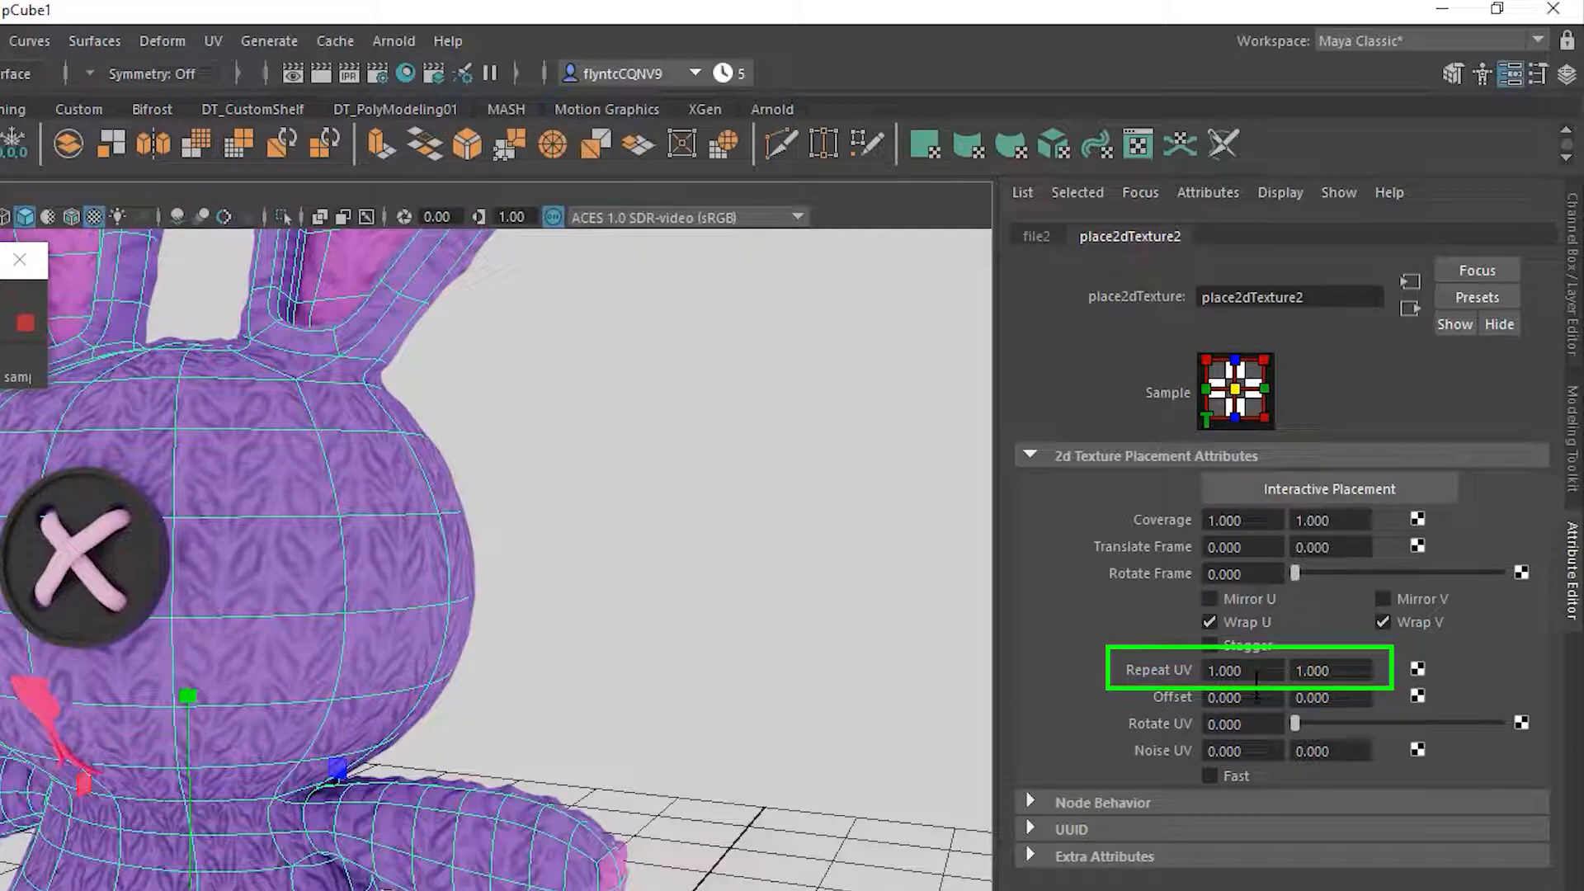
left_click_drag(1252, 666, 1210, 673)
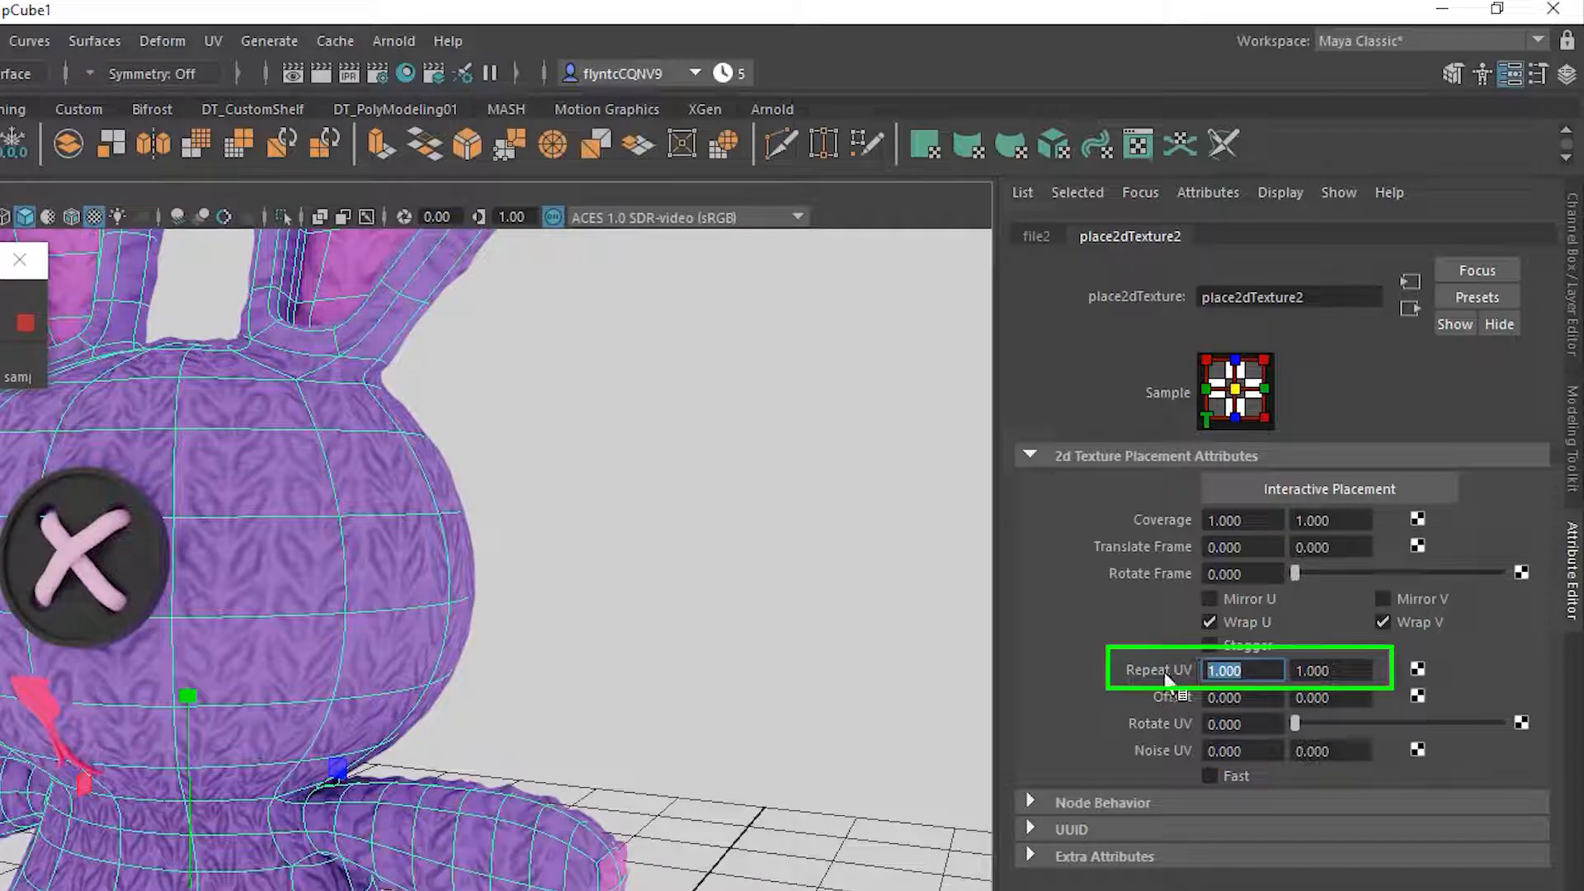
type("5")
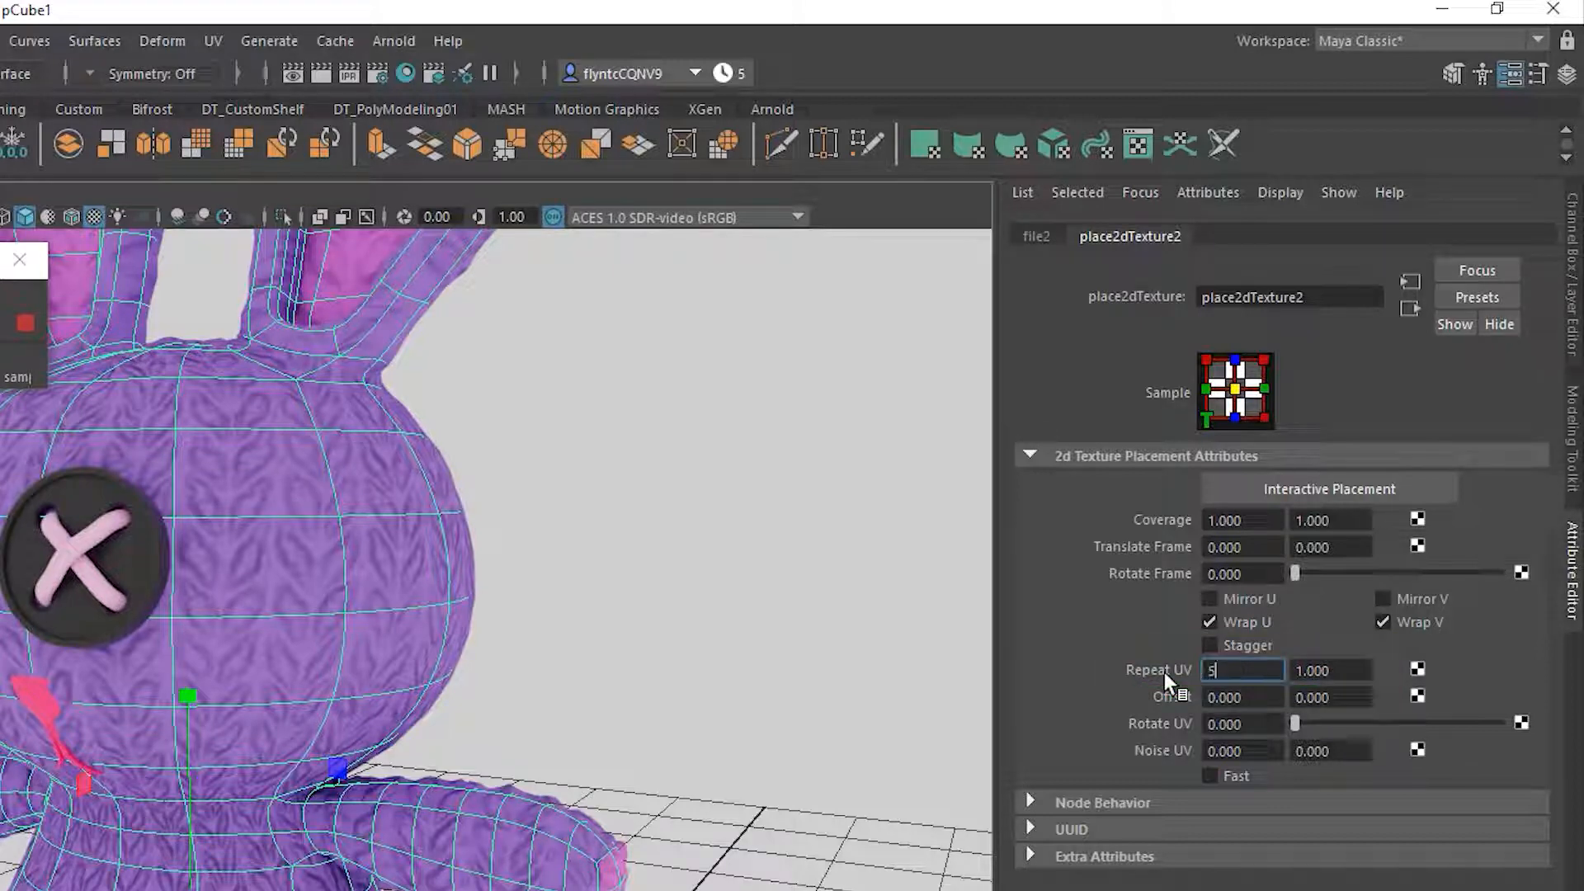
key("Tab")
type("5")
key("Tab")
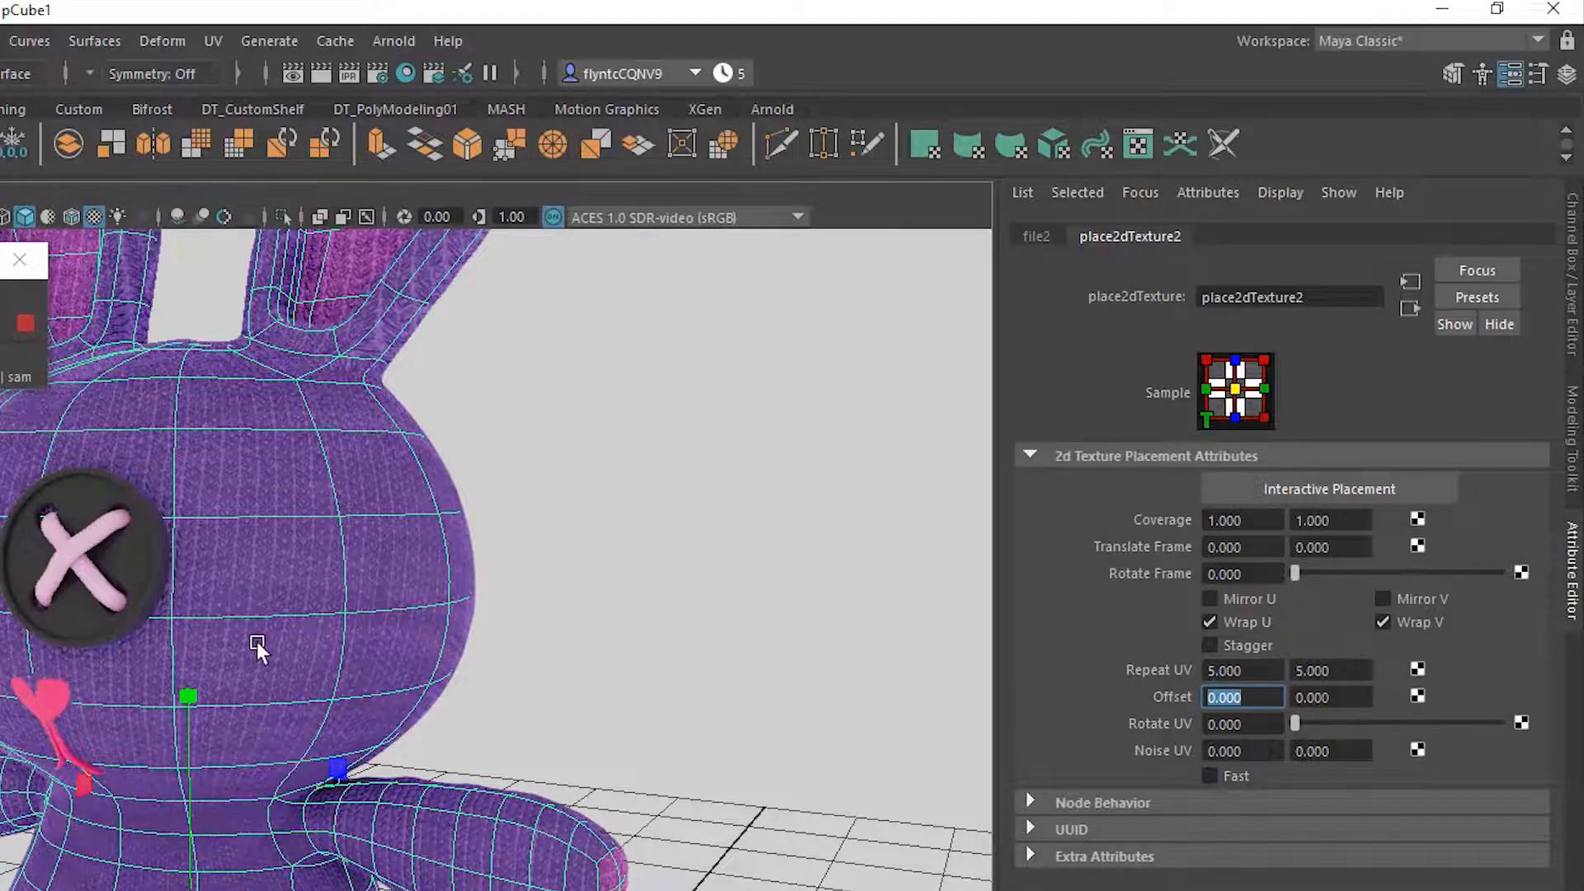
scroll(269, 646, "up", 2)
scroll(268, 646, "down", 5)
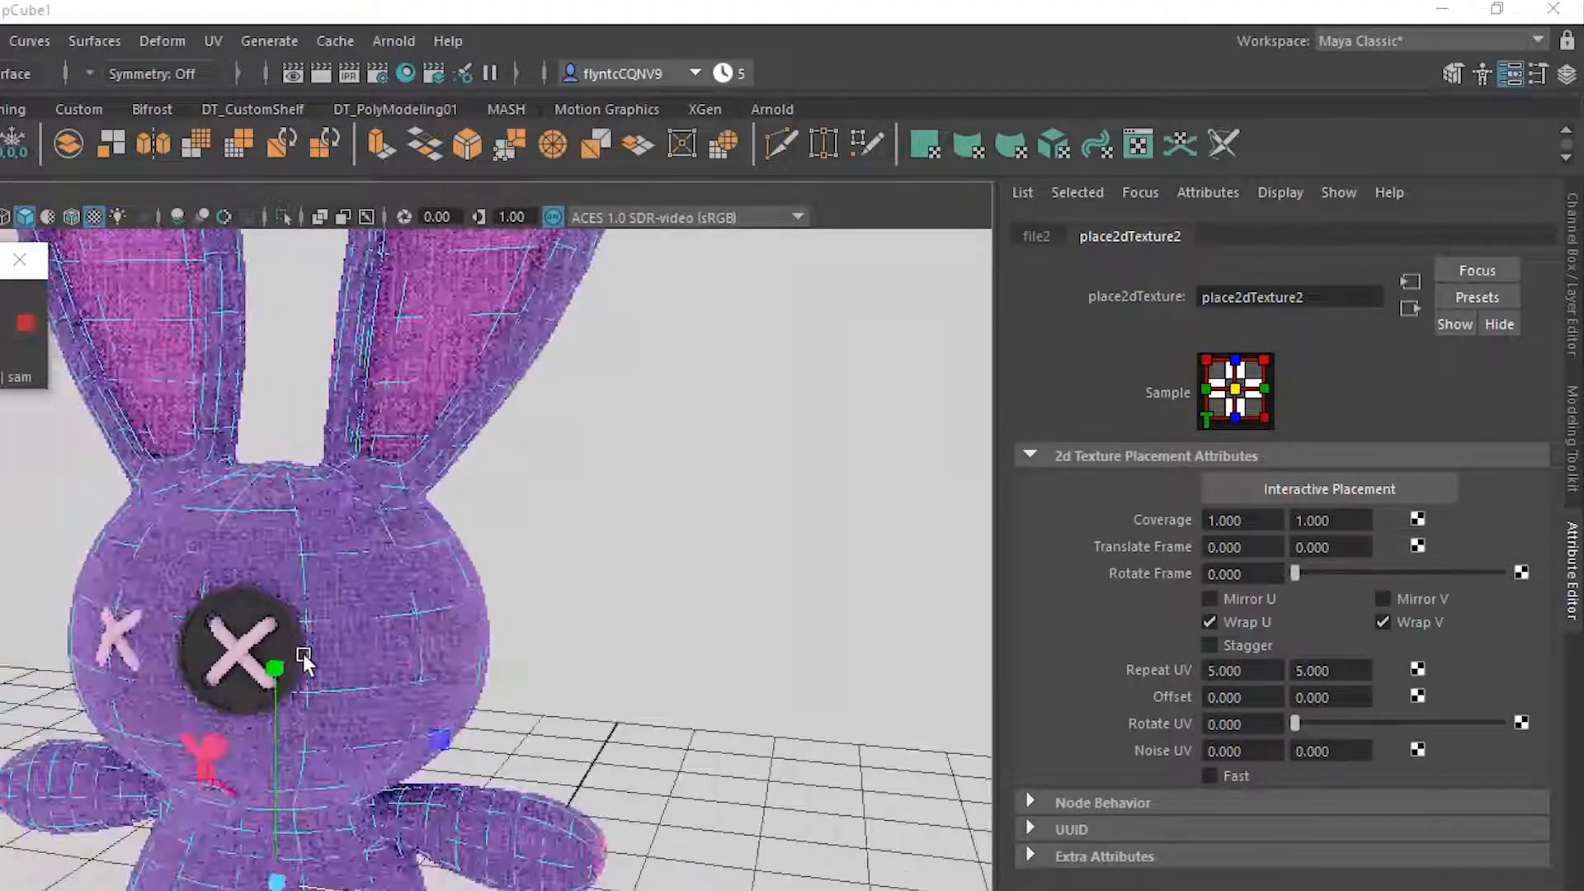
scroll(304, 653, "up", 6)
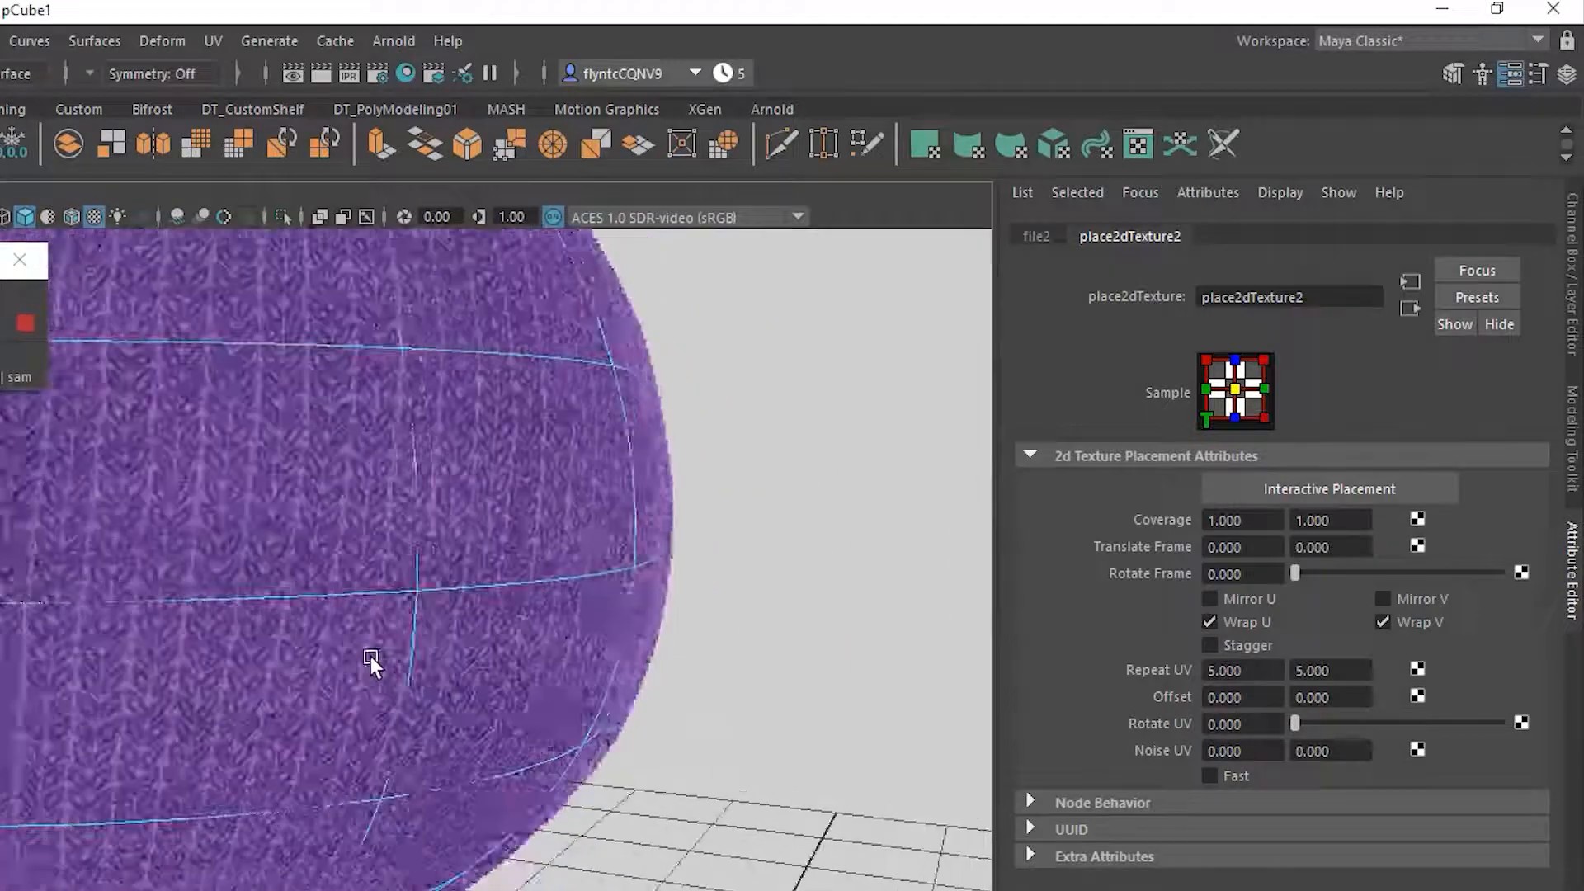
Step: Set the knit texture's Repeat UV to 8 and 8
left_click_drag(1256, 670, 1109, 671)
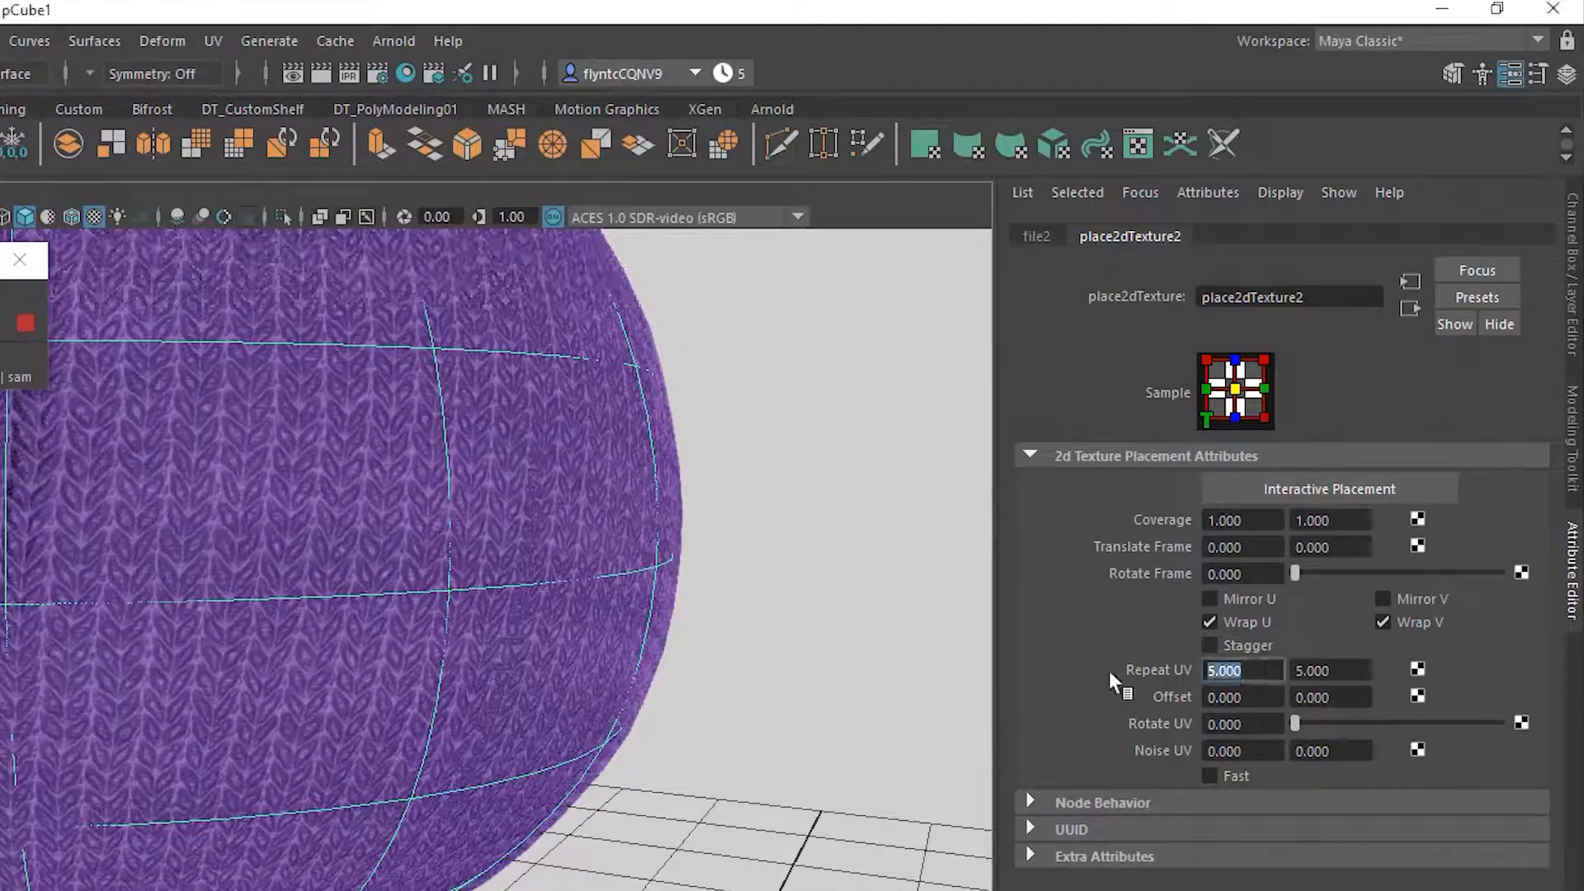
type("8")
key("Tab")
type("8")
key("Tab")
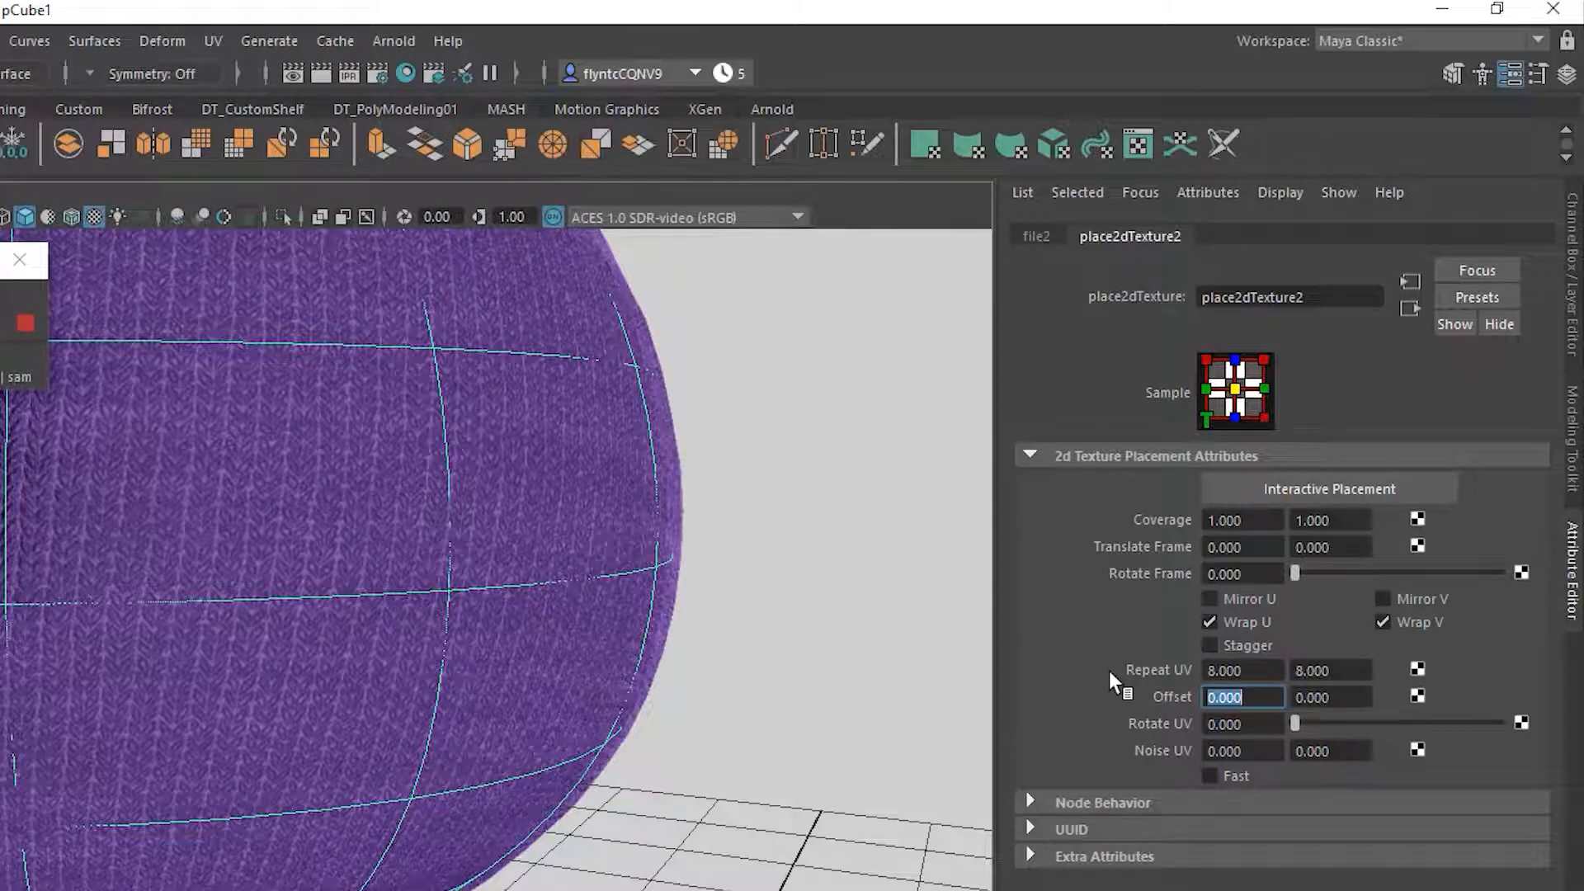
Step: Set the knit texture's Repeat UV to 10 and 10 and inspect the finer knit from near and far
key("shift+Tab")
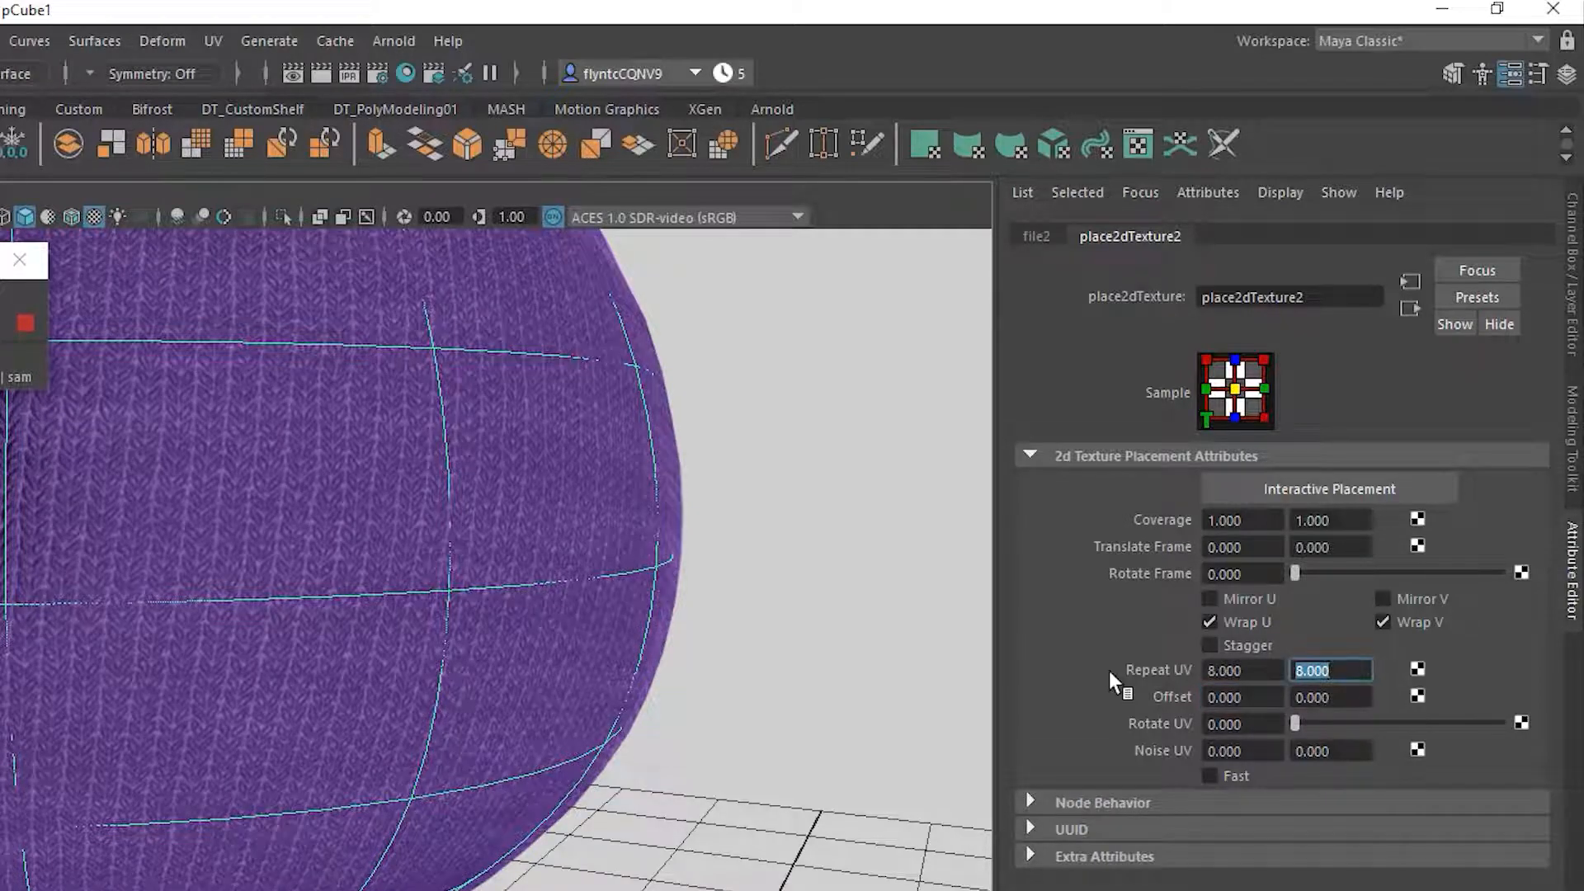
type("10")
key("shift+Tab")
type("10")
key("Tab")
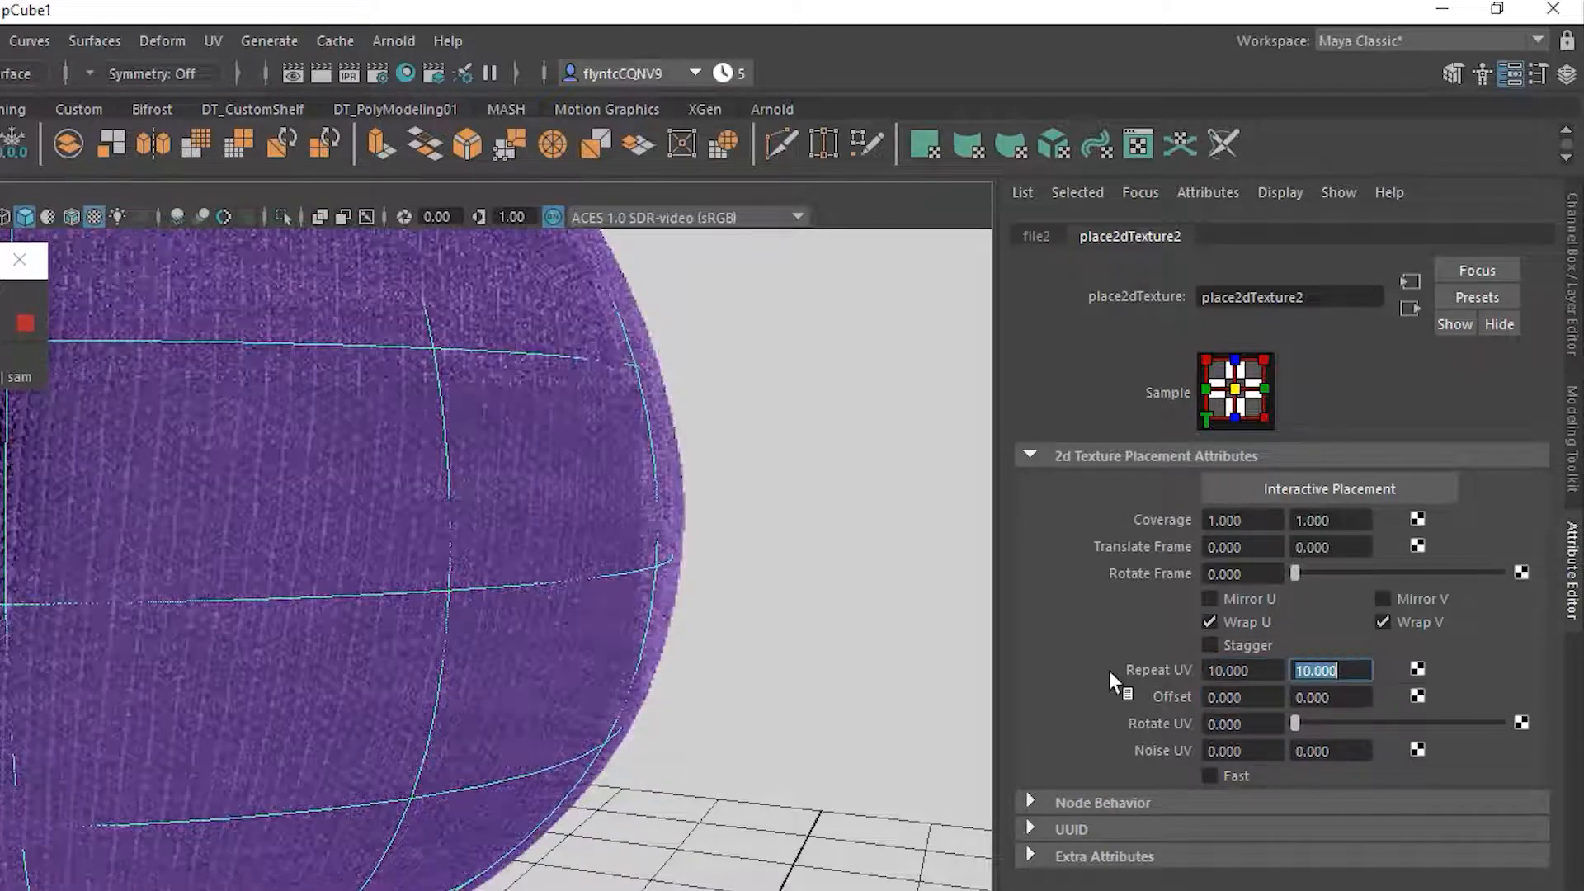
scroll(325, 689, "up", 5)
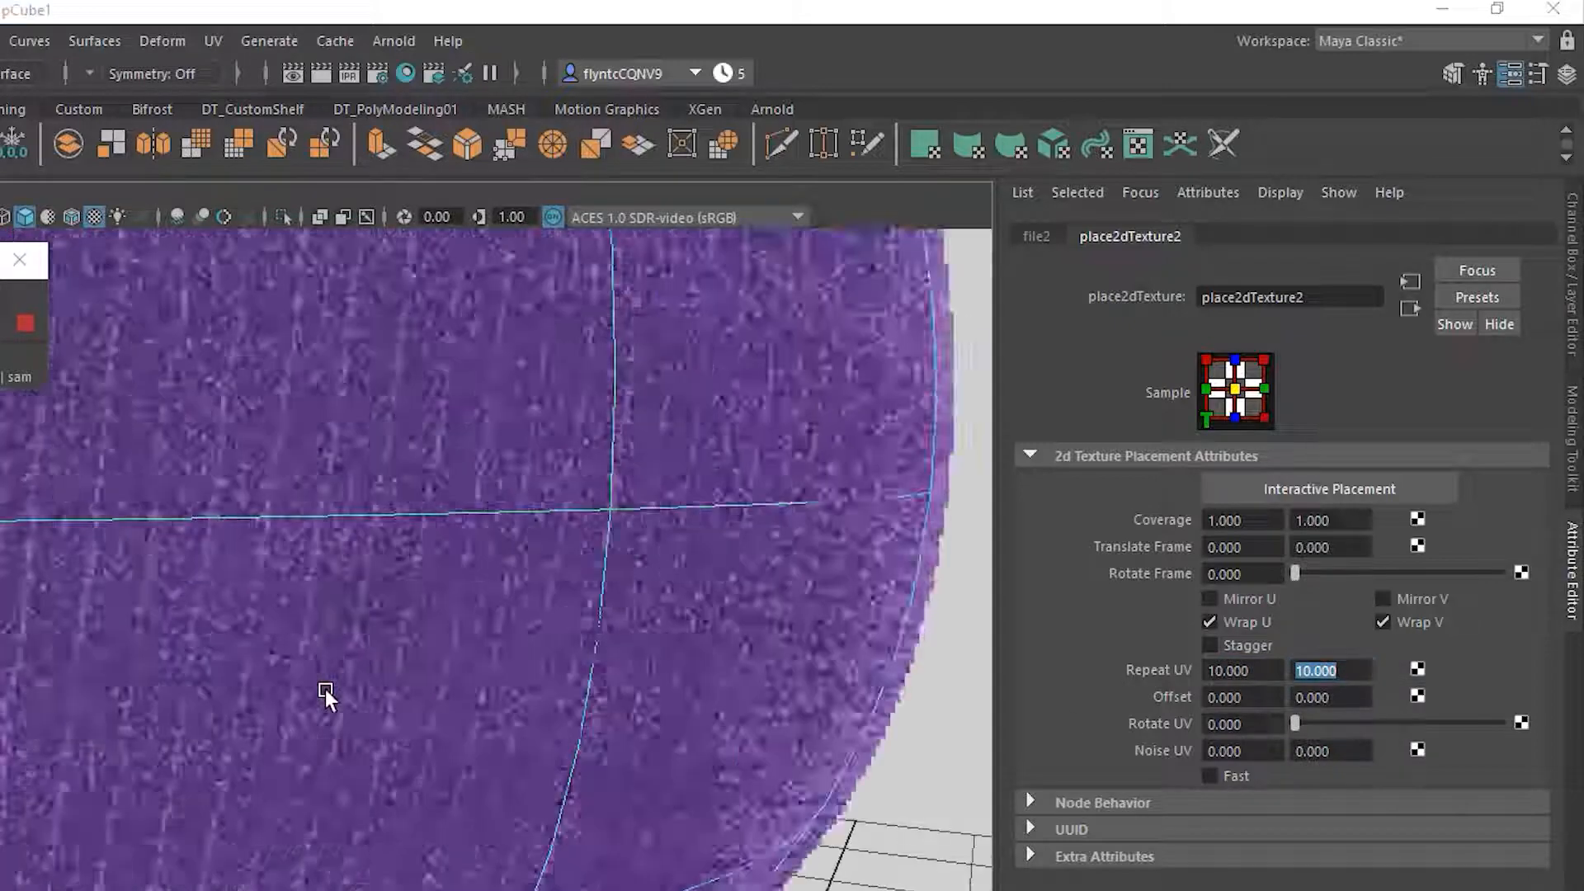
scroll(320, 689, "down", 8)
scroll(318, 690, "down", 5)
scroll(275, 691, "up", 3)
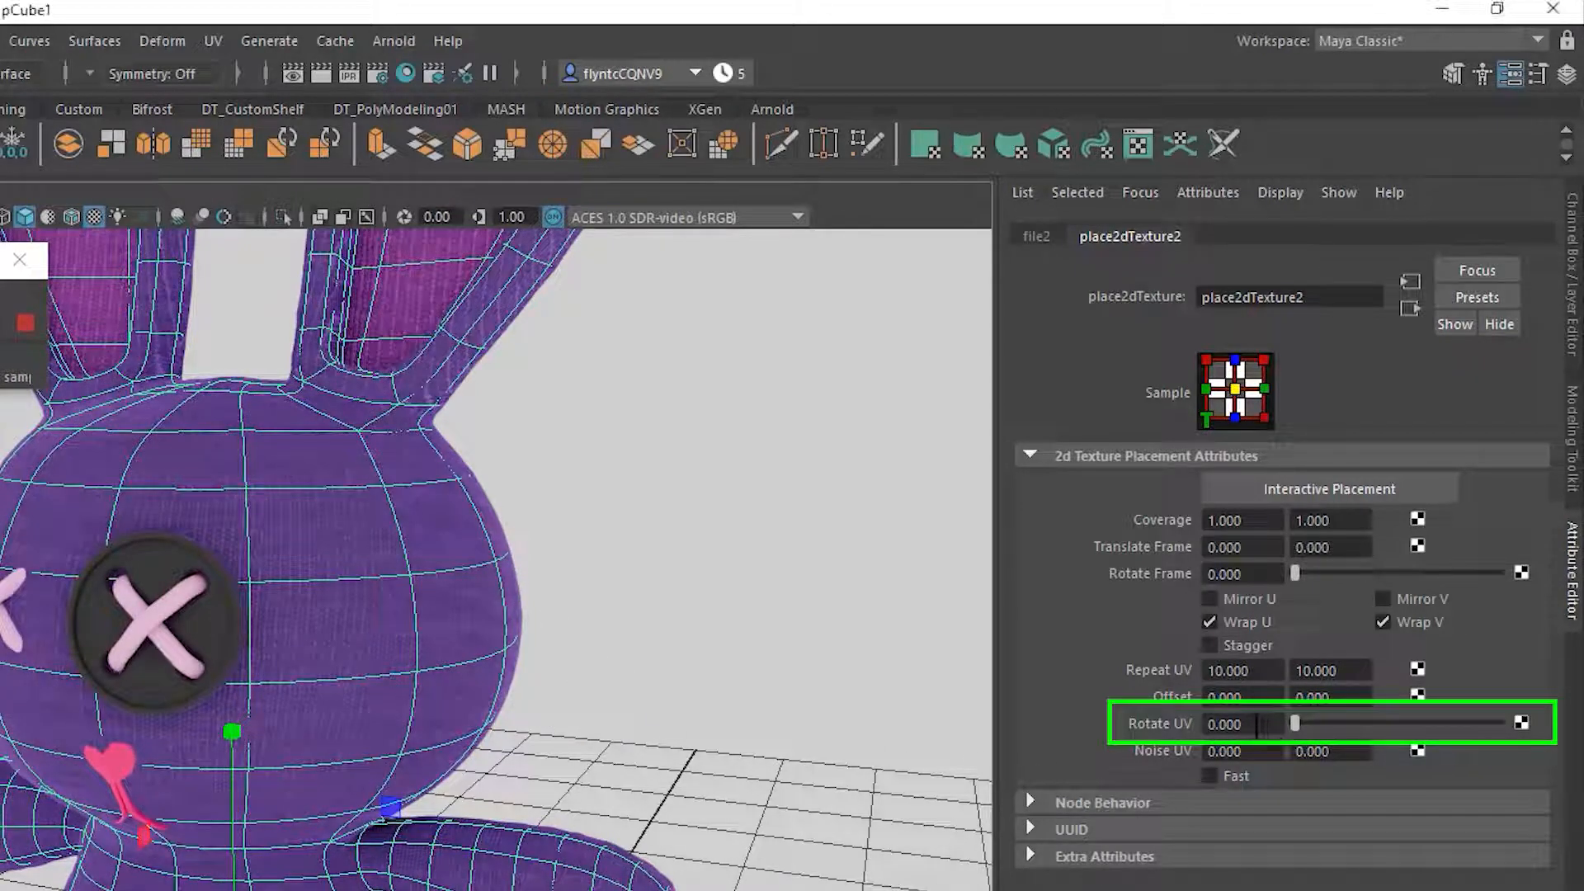
Step: Try rotating the knit texture by setting Rotate UV to 90, checking the head, torso and arms
left_click(1270, 725)
type("90")
key("Return")
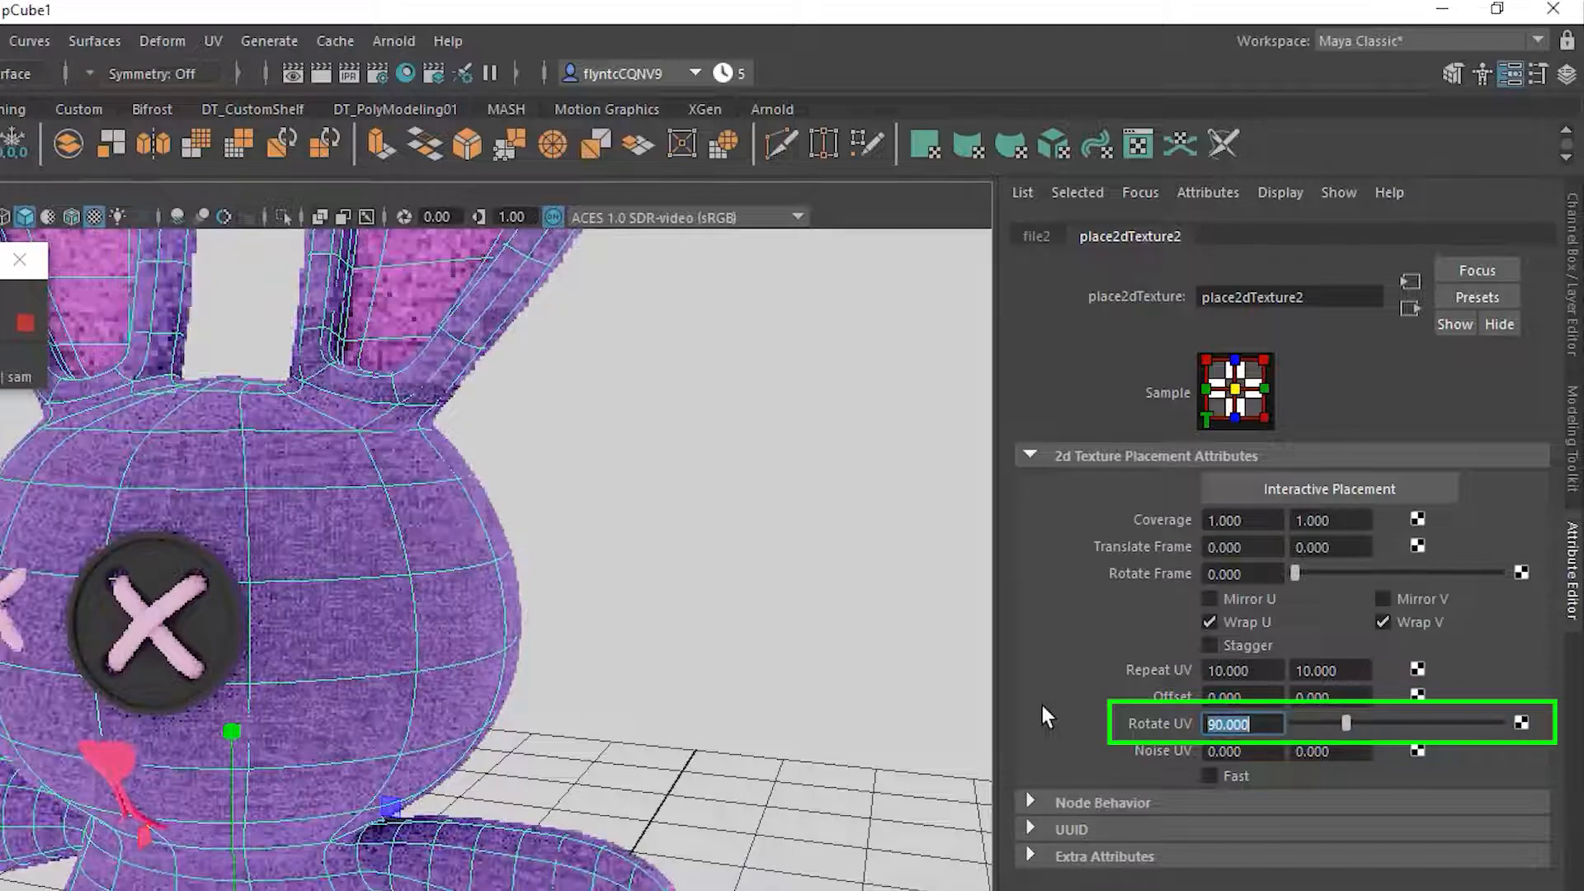
scroll(279, 815, "down", 3)
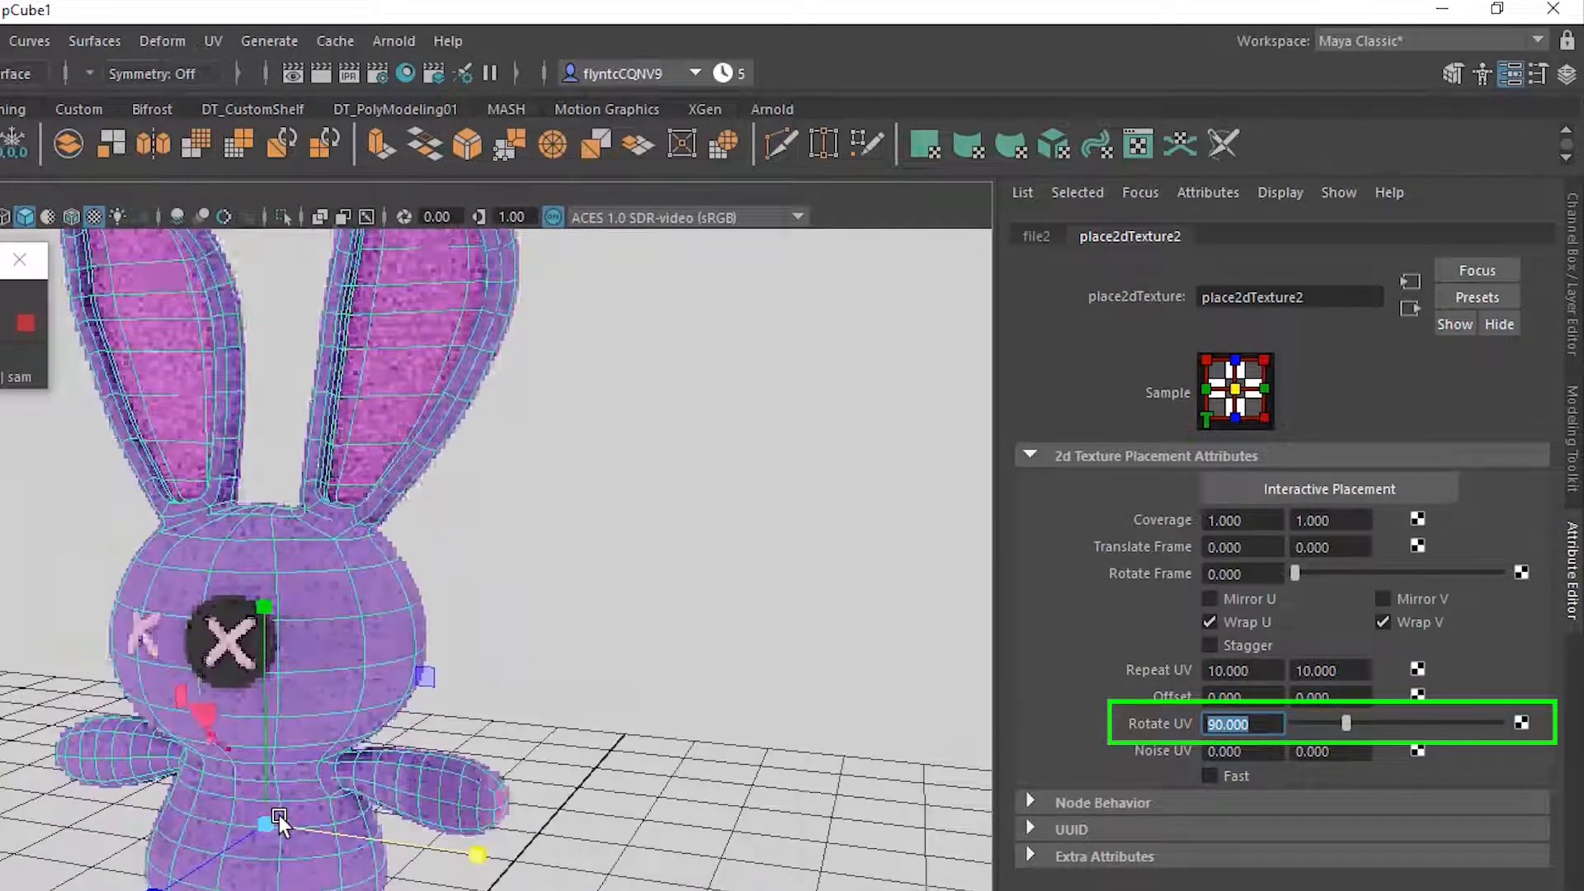
scroll(278, 815, "up", 8)
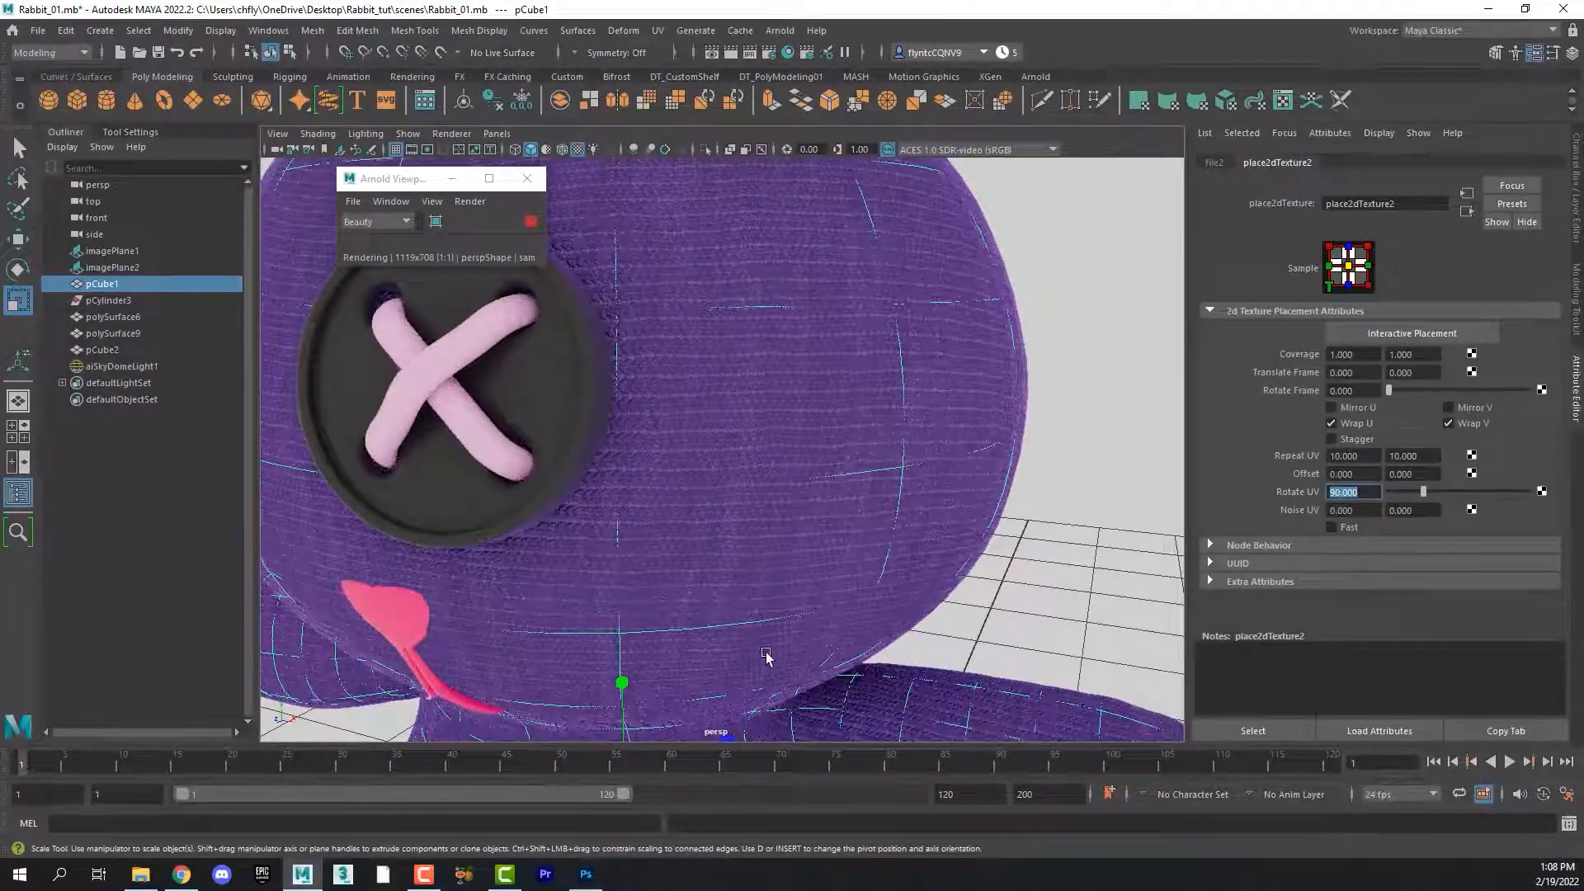
left_click_drag(768, 654, 795, 619, "alt")
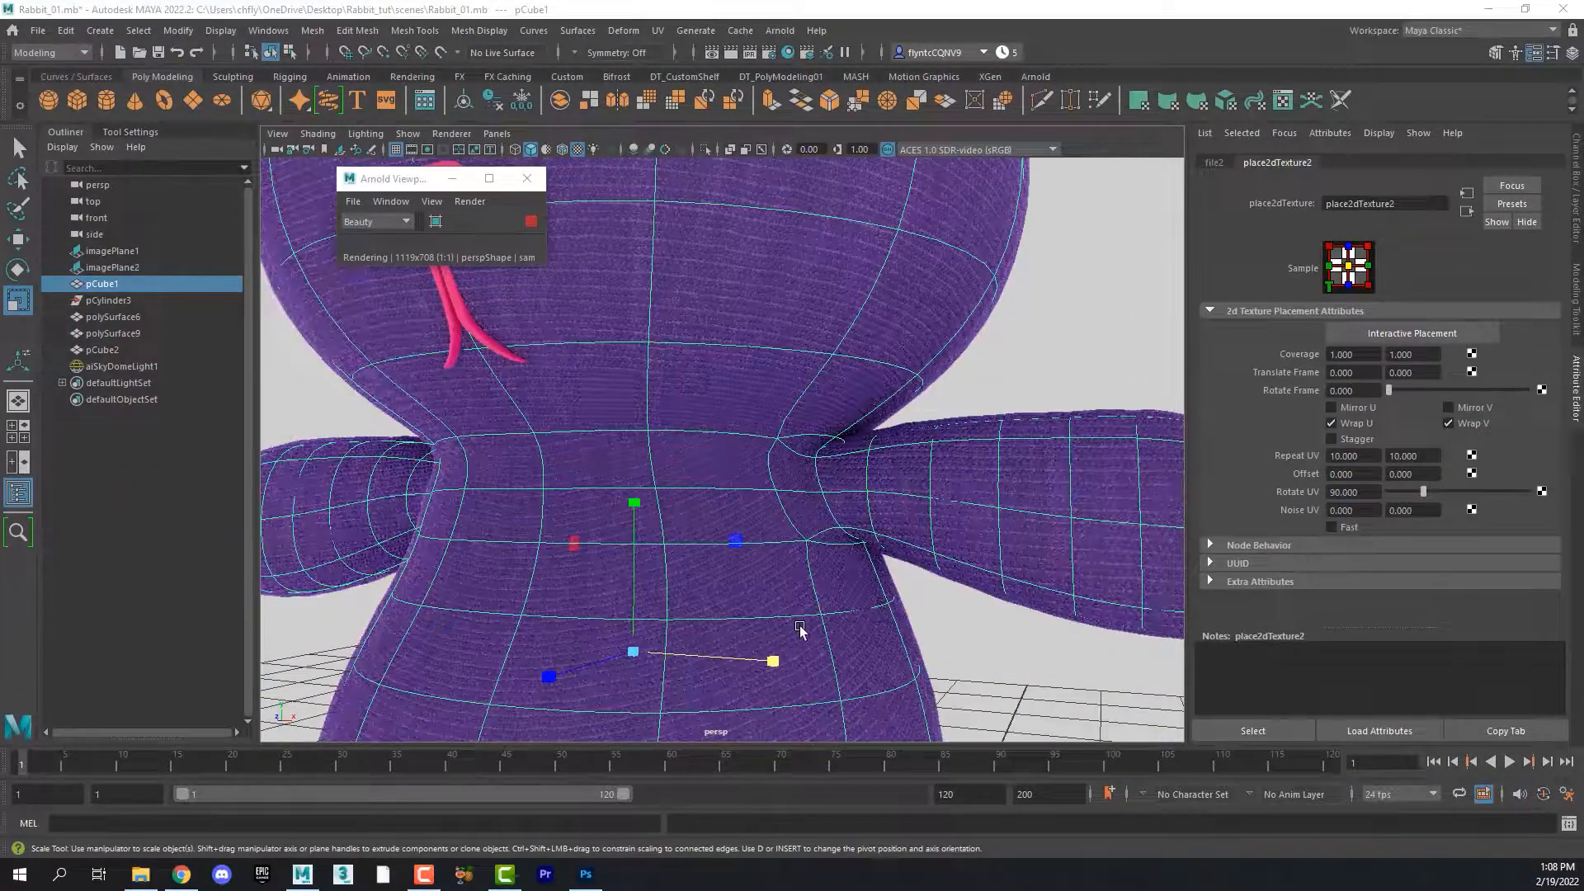
Step: Return the knit texture's Rotate UV to 0 and check the knit around the rabbit
left_click_drag(1365, 493, 1065, 492)
type("0")
key("Return")
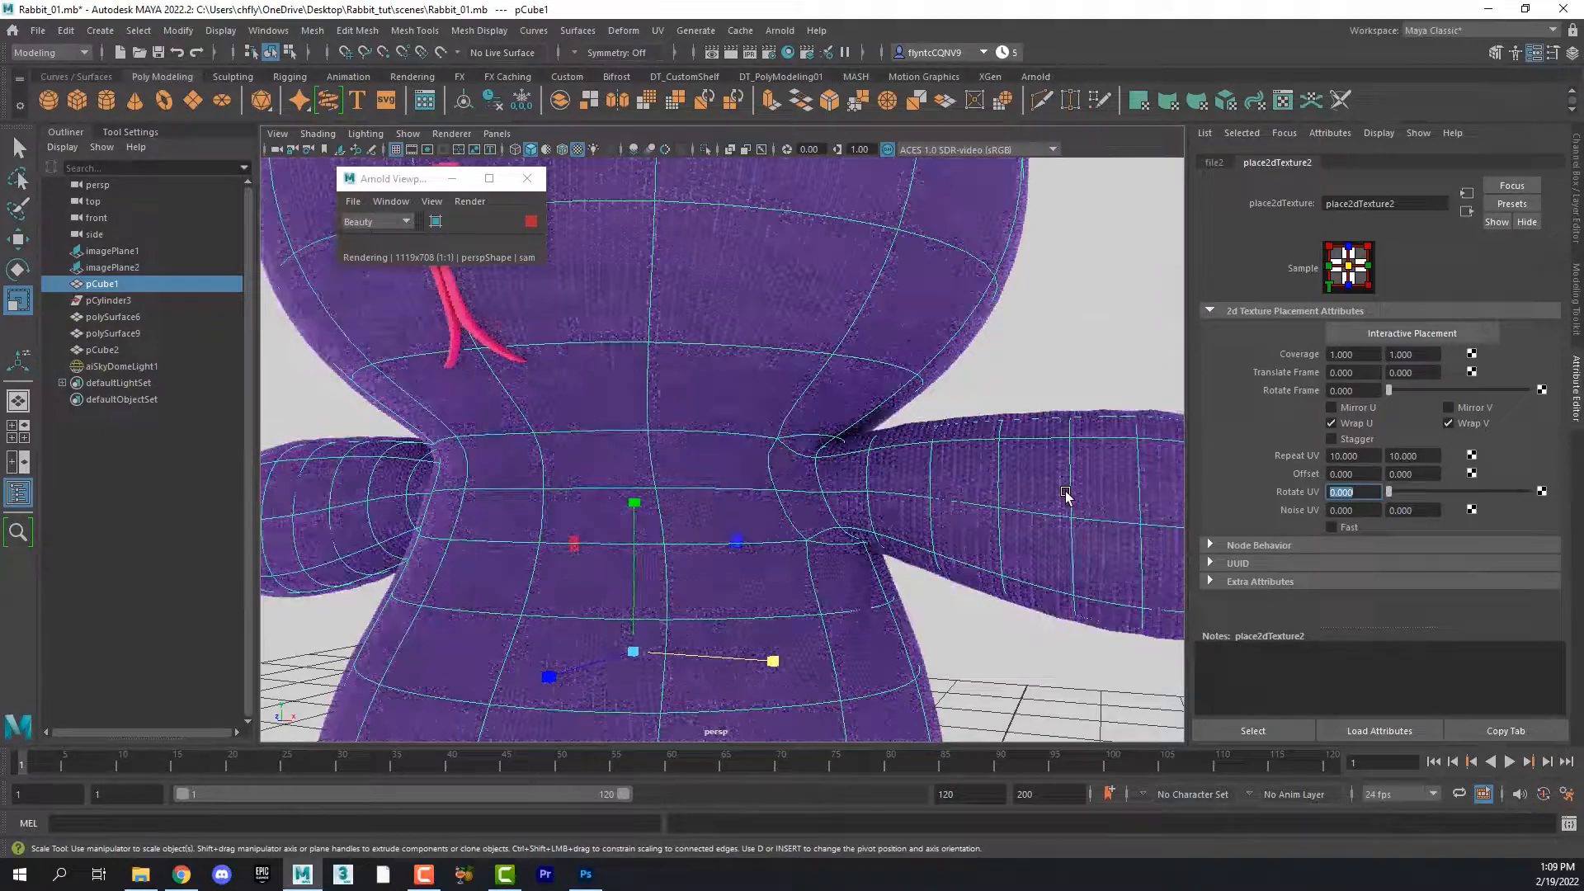
middle_click_drag(766, 549, 762, 330, "alt")
left_click_drag(811, 477, 601, 463, "alt")
middle_click_drag(601, 464, 629, 538, "alt")
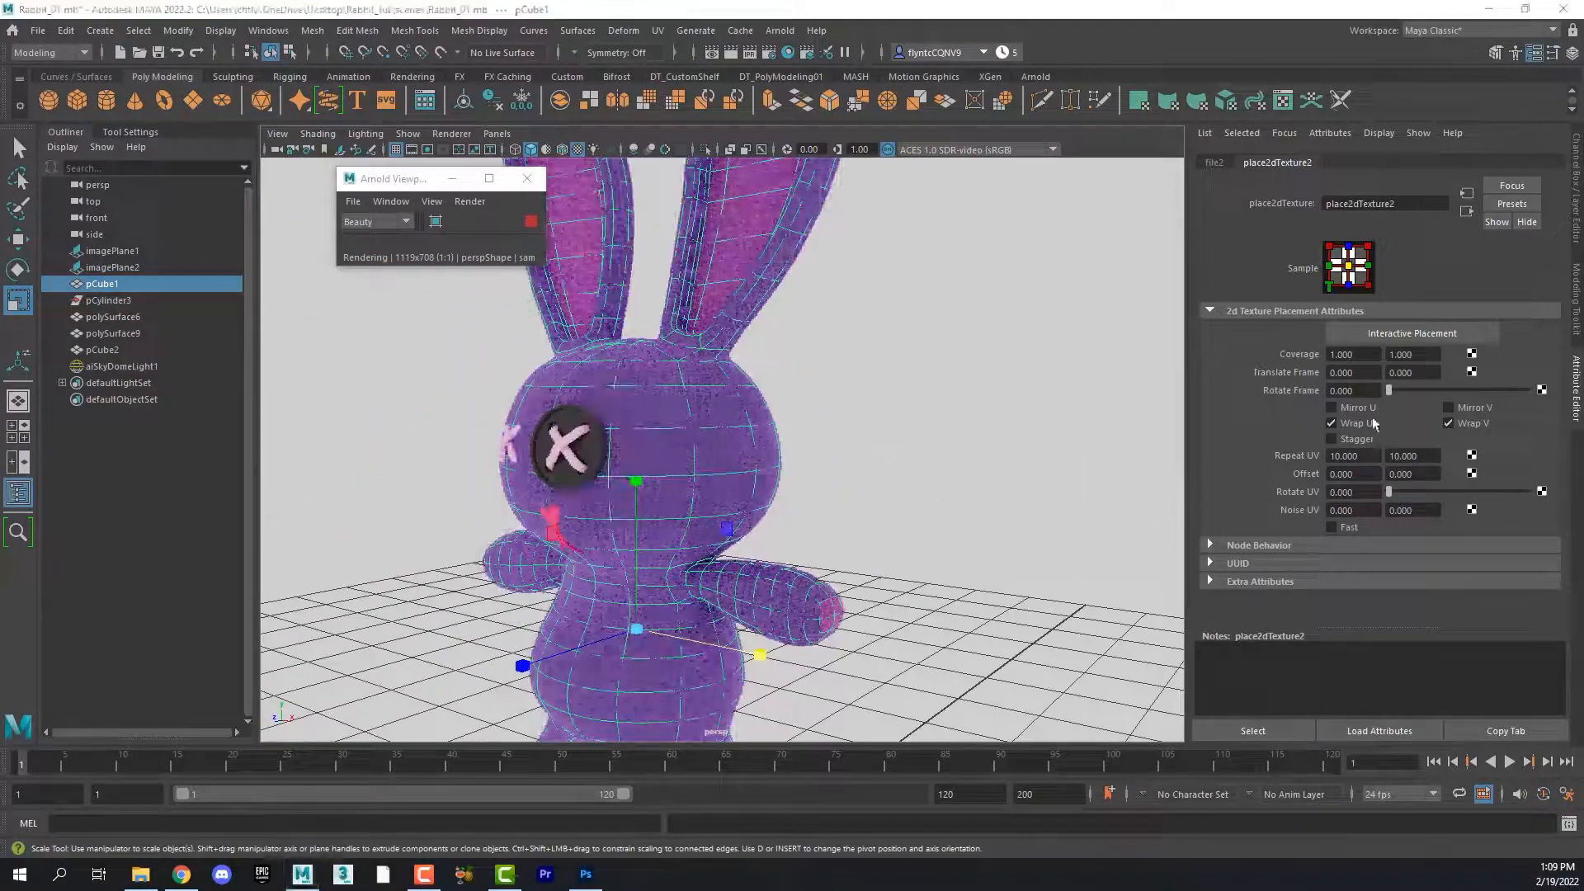
Step: Go back to the displacement shader, set its scale to 0.07, and examine the face up close
left_click(1213, 162)
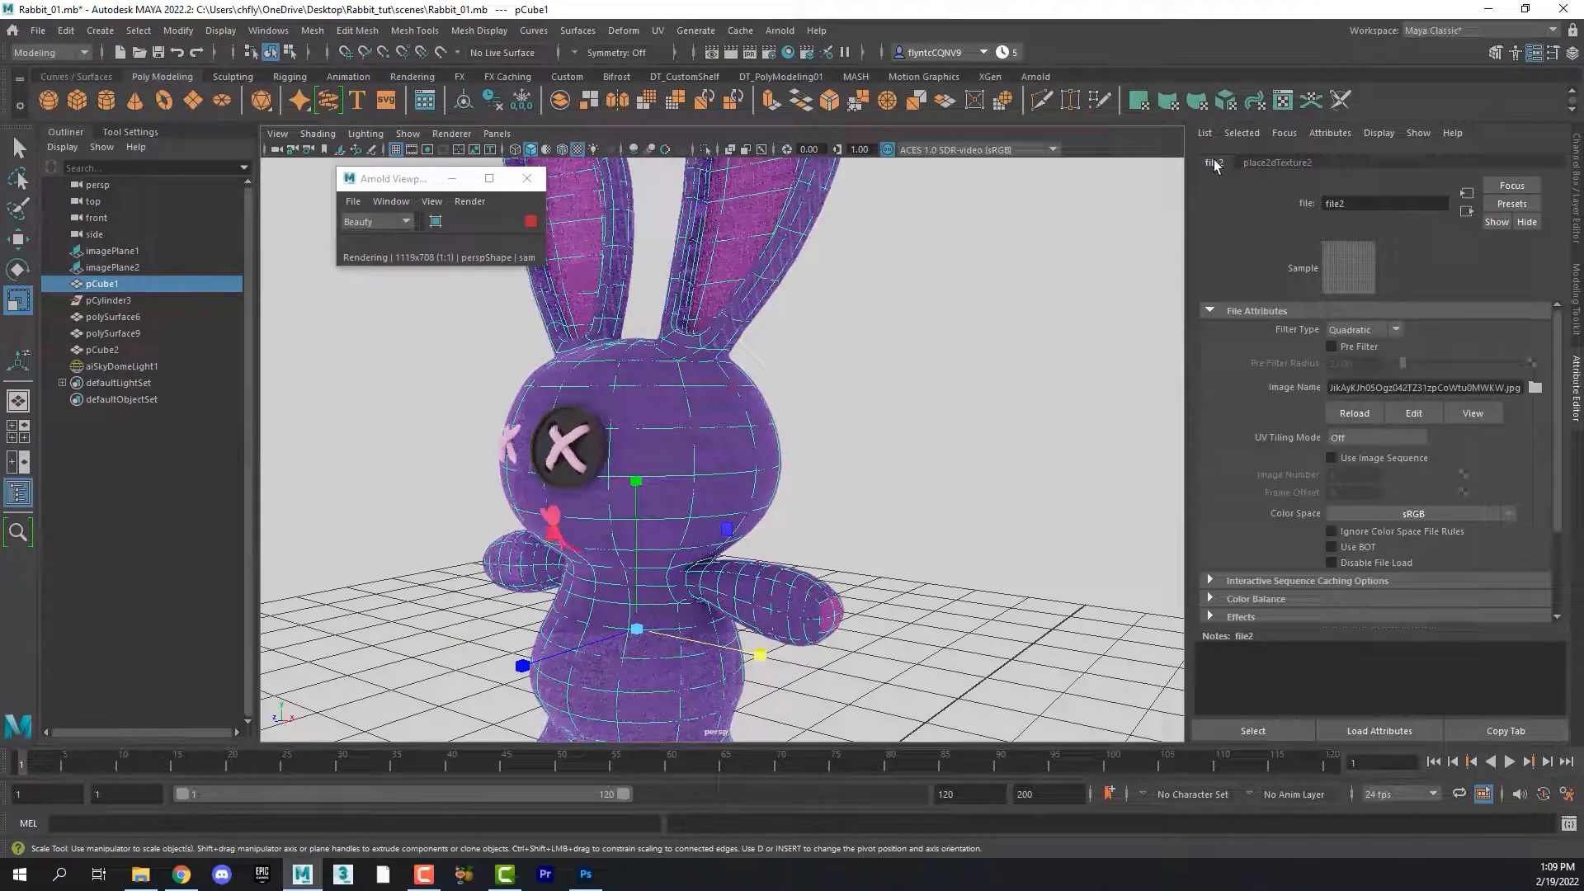
left_click(1466, 212)
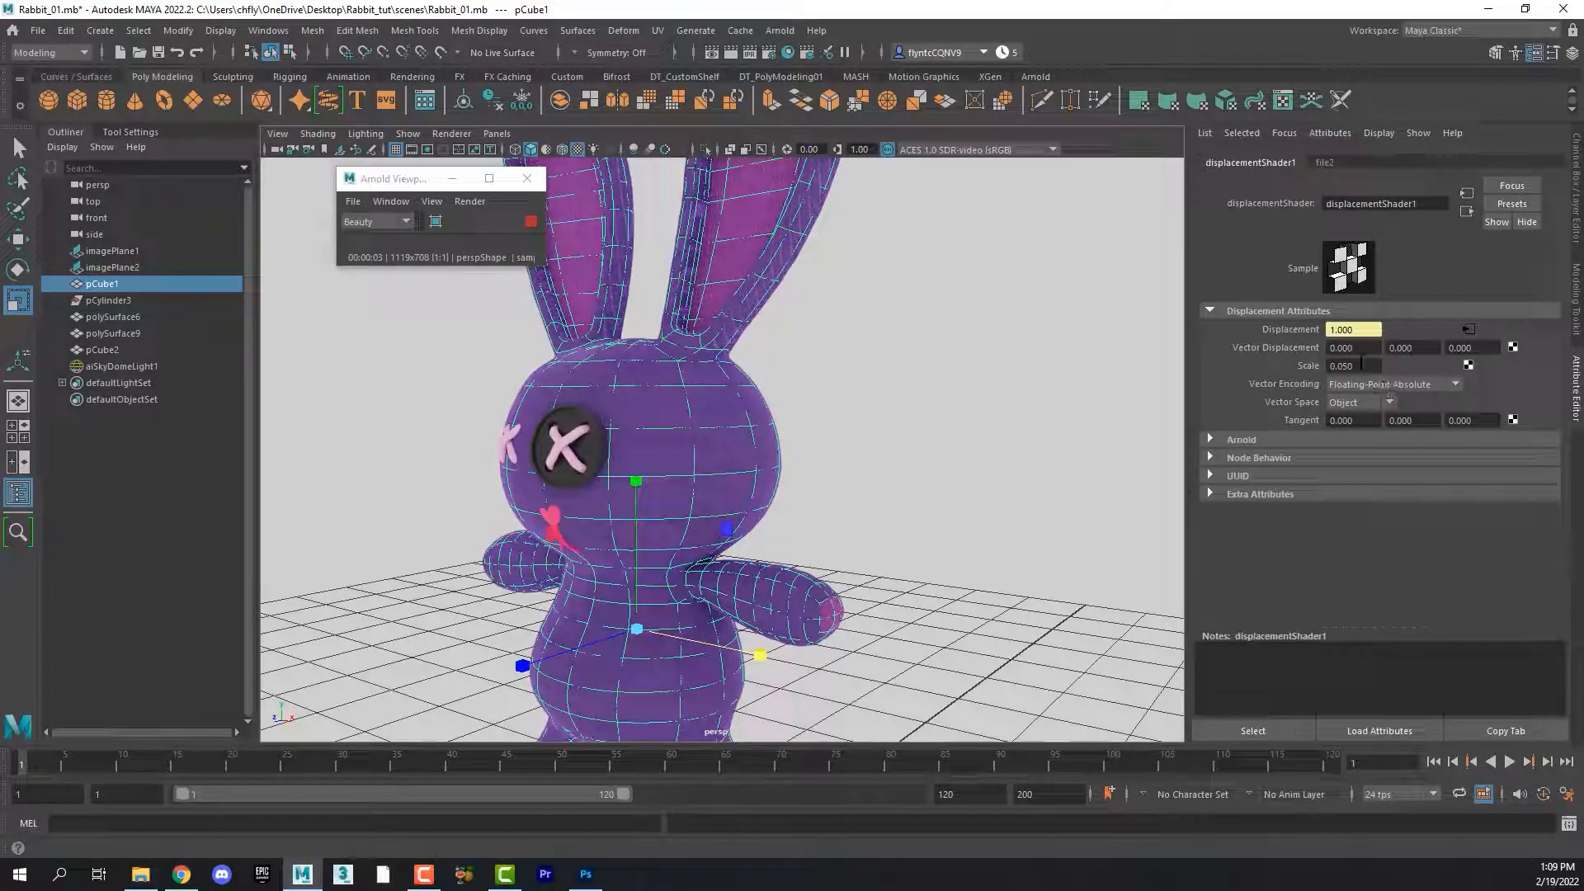
double_click(1357, 365)
type(".07")
key("Return")
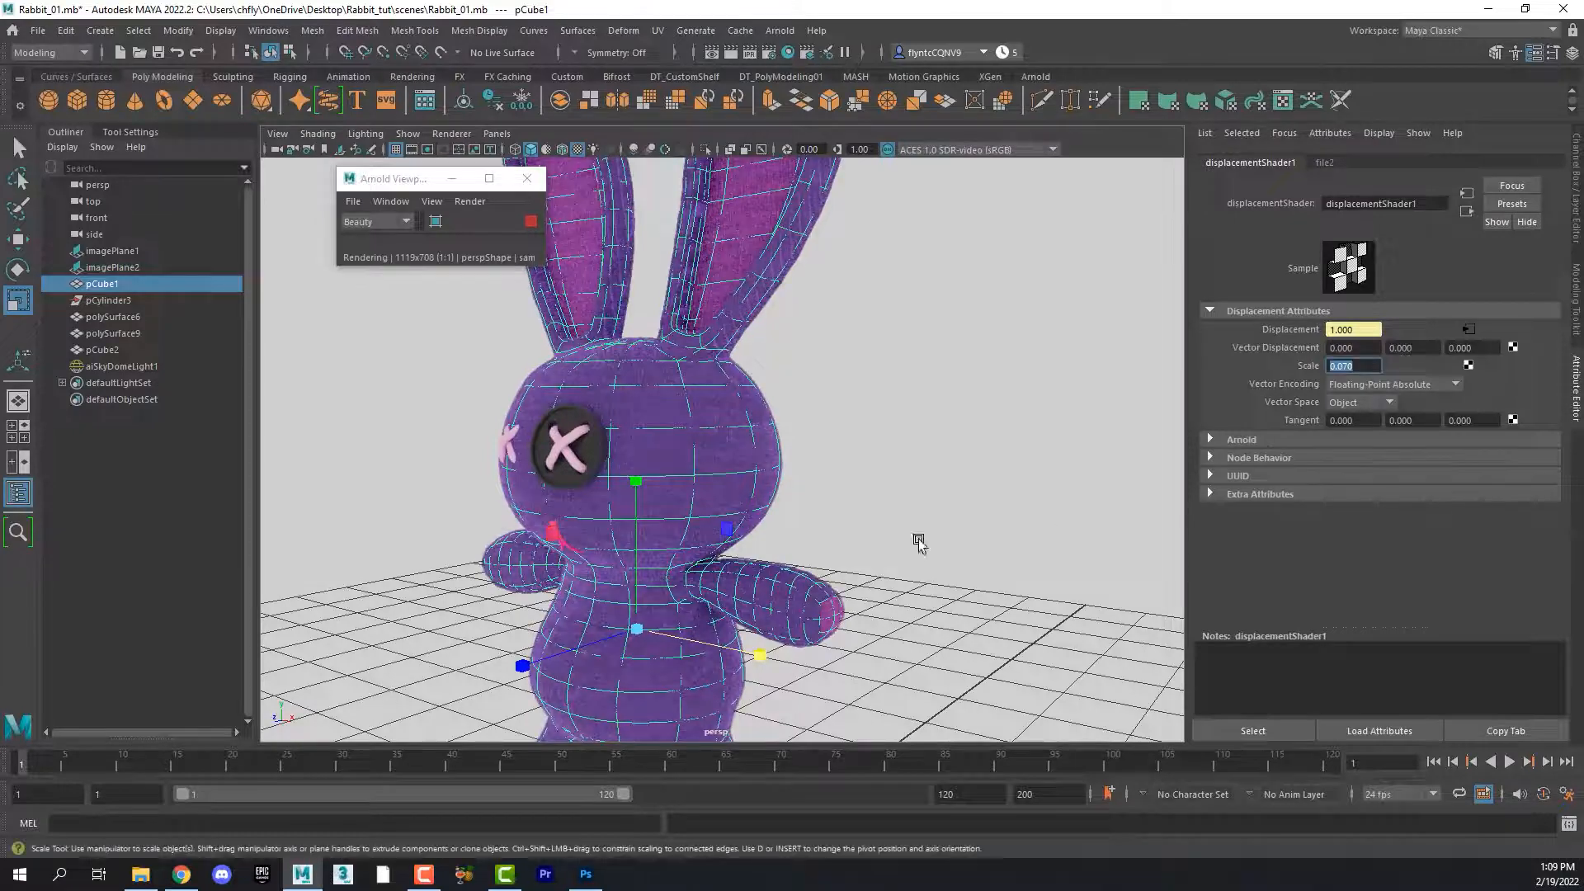
scroll(674, 519, "up", 5)
scroll(675, 520, "down", 5)
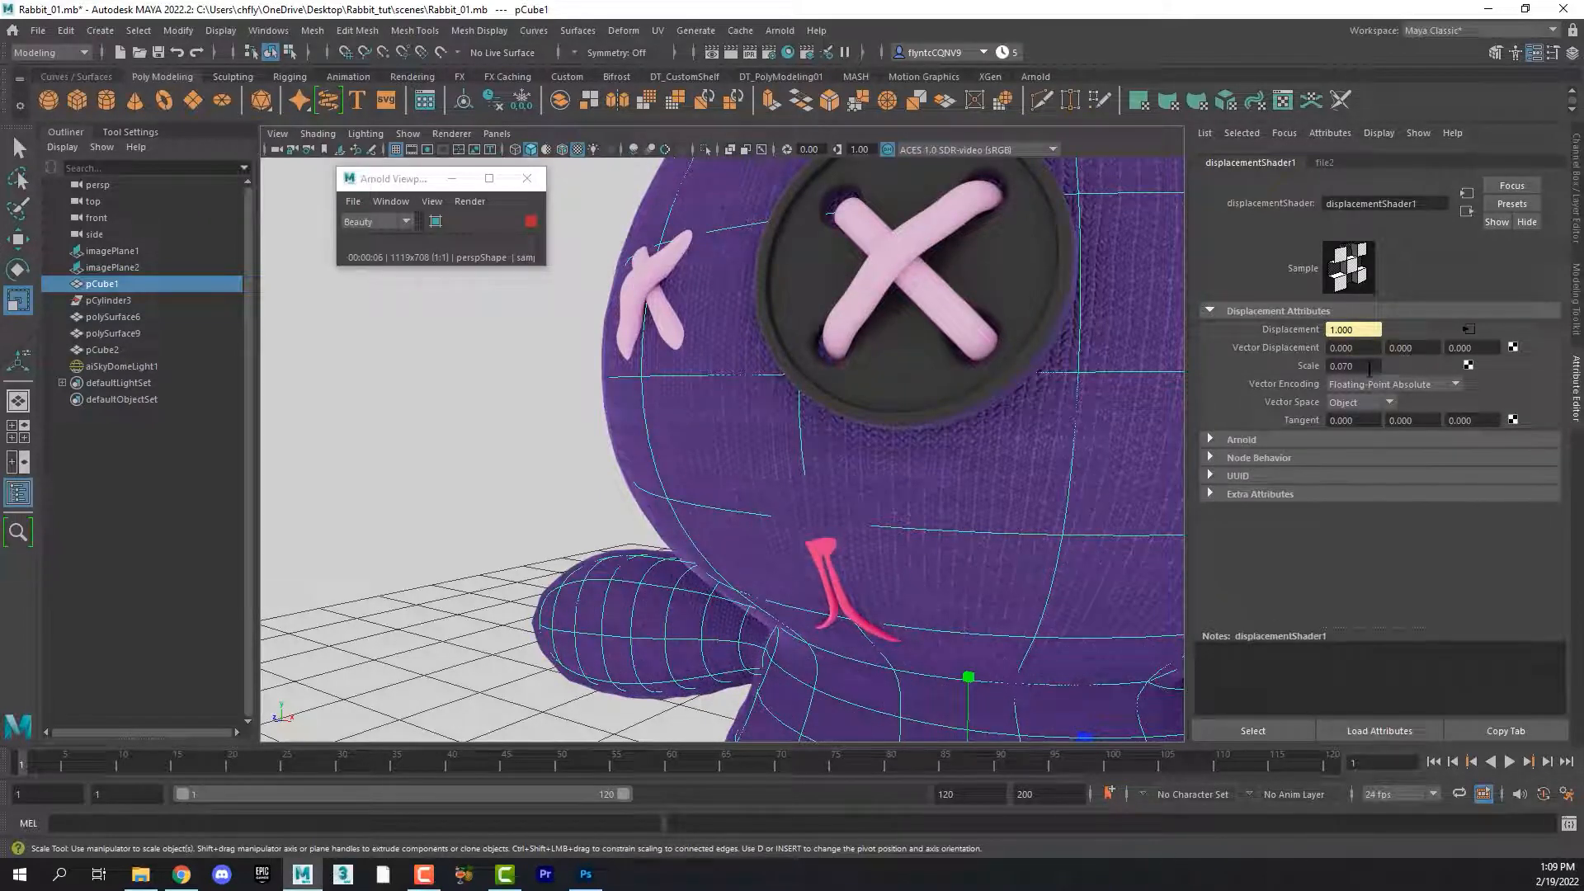
Step: Set the displacement scale to 0.08
double_click(1367, 365)
type(".00")
key("Return")
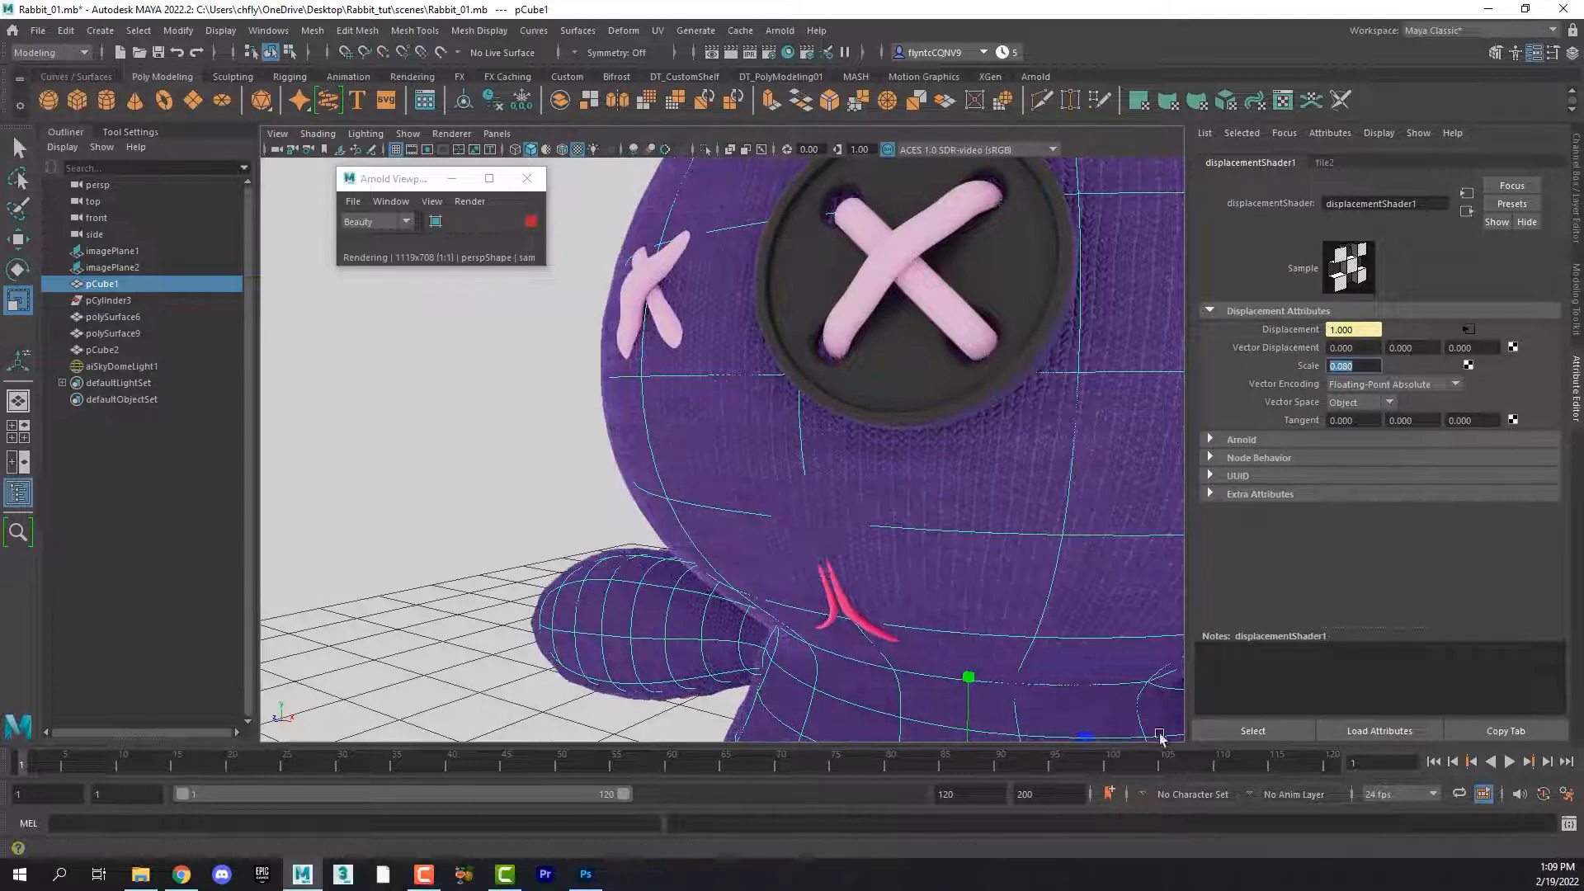
Step: Move the pink nose and mouth slightly forward out of the knitted face, select the outer eye's X-shaped stitches, and view the whole rabbit
left_click(840, 596)
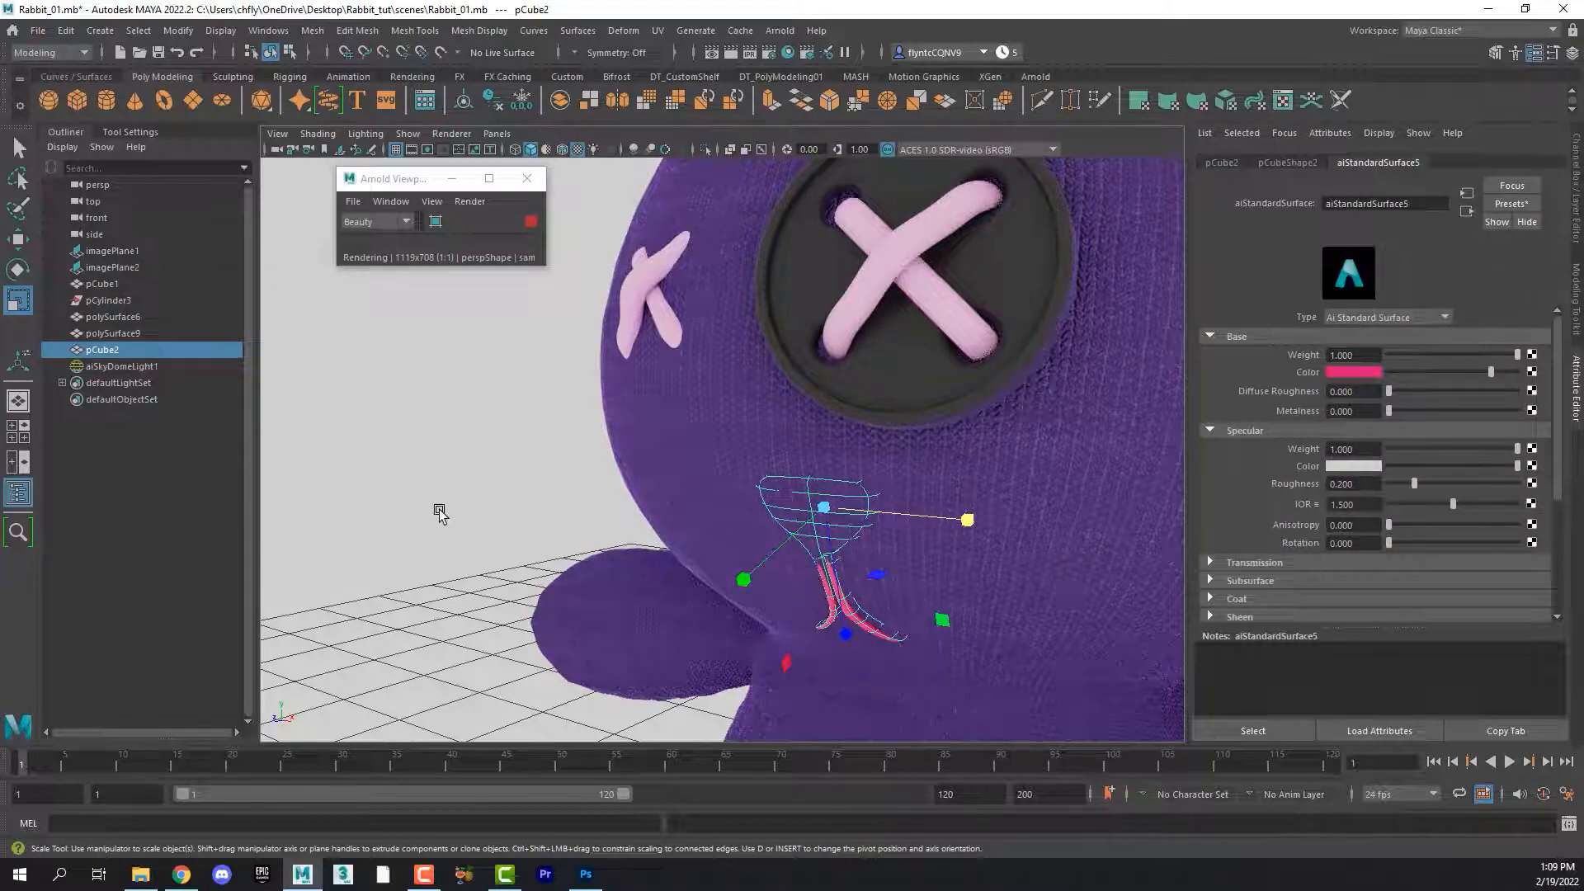
left_click(18, 240)
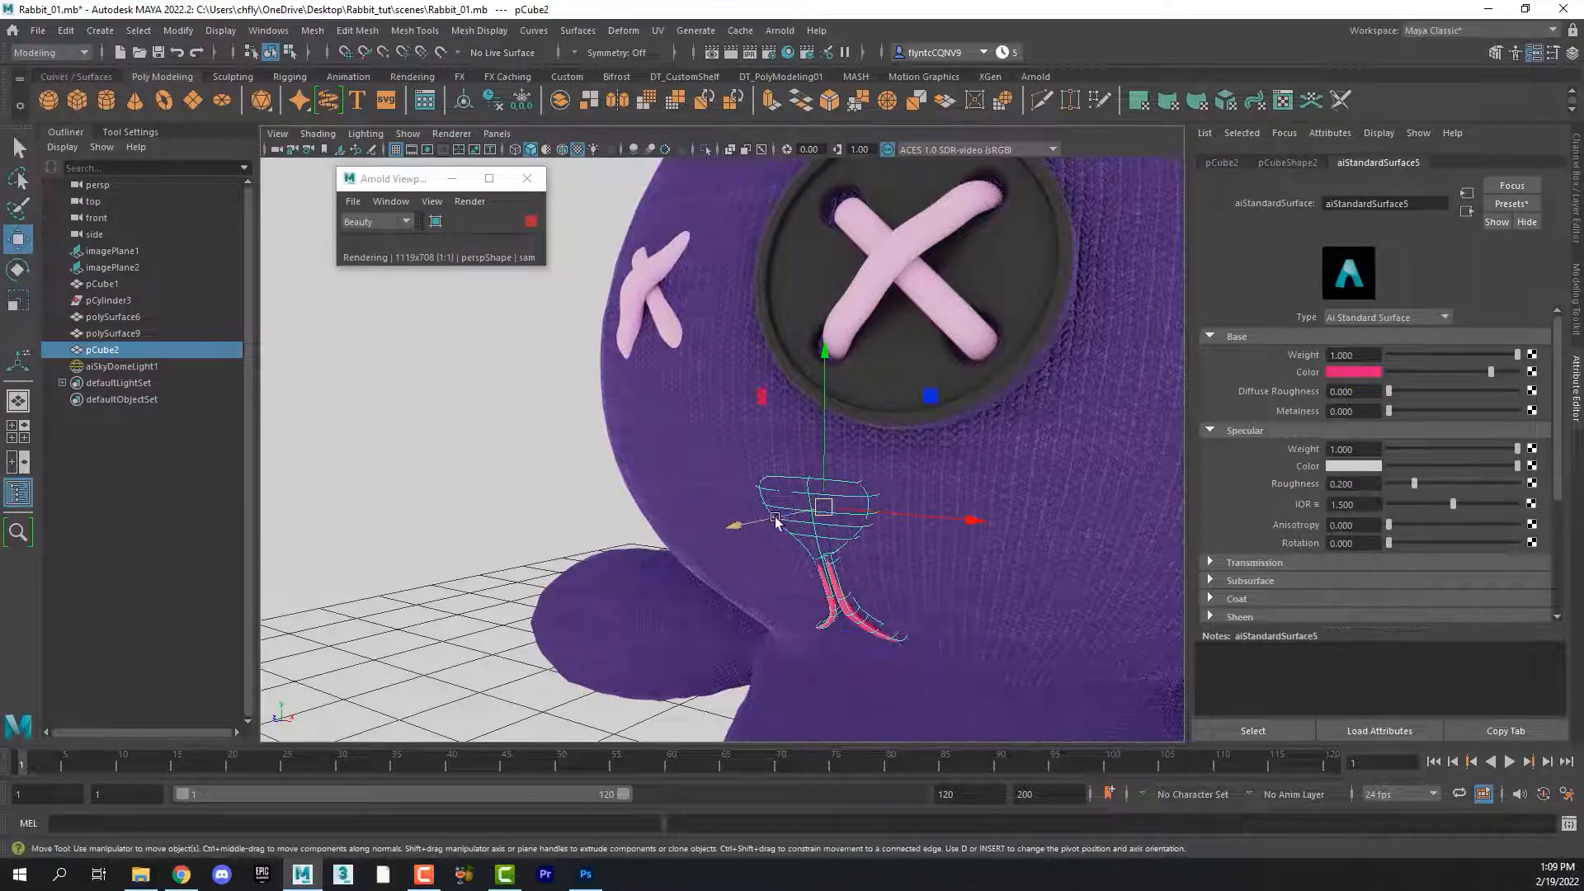
left_click_drag(755, 518, 749, 520)
left_click(644, 281)
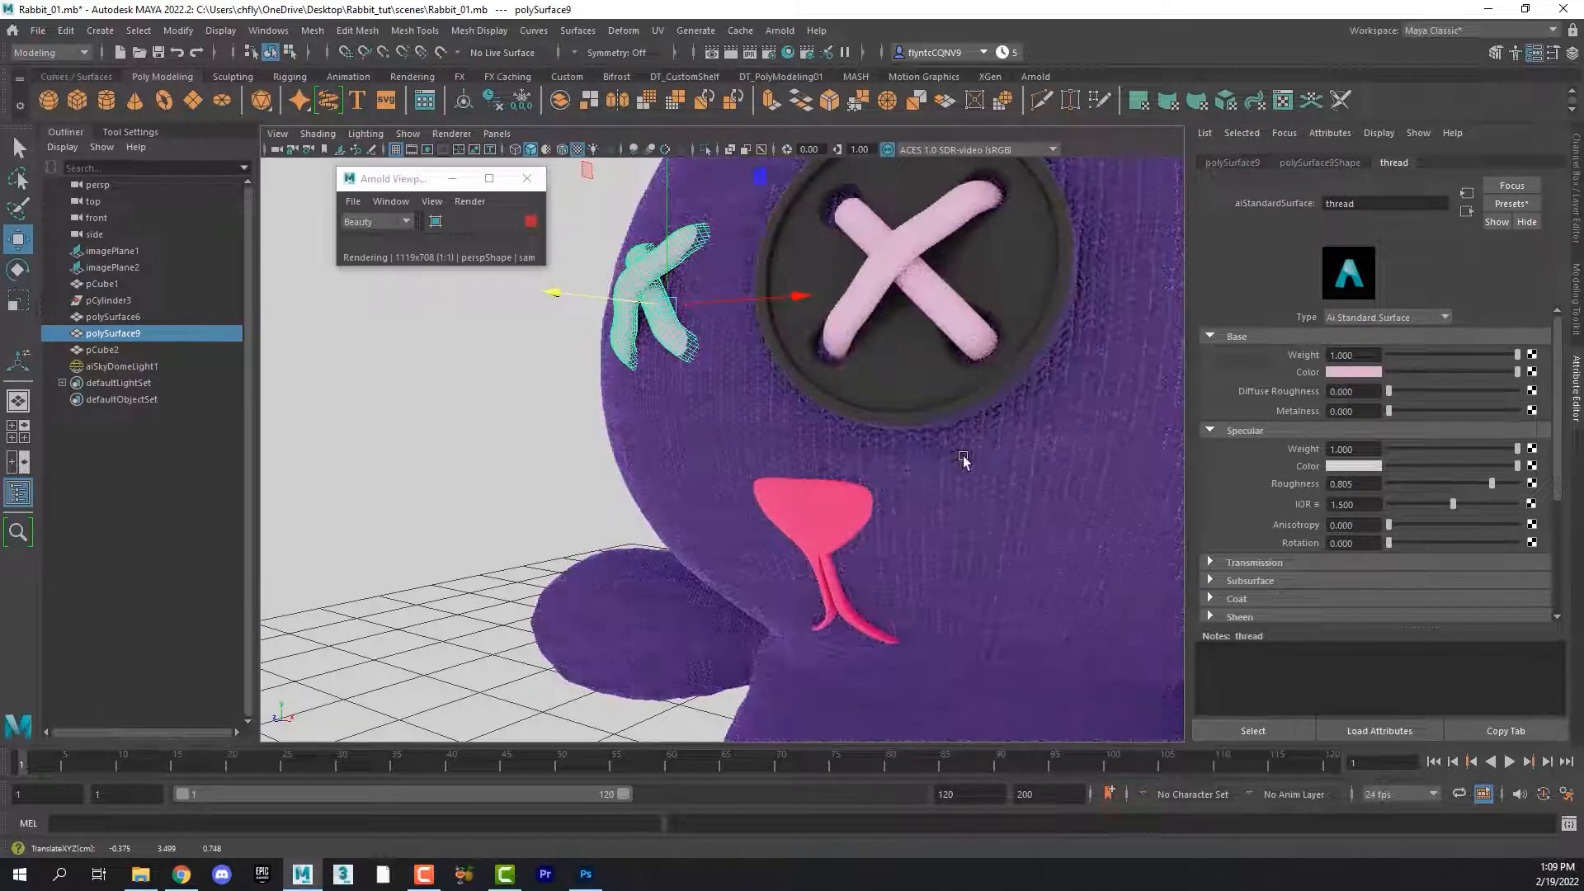
scroll(950, 568, "up", 4)
scroll(950, 567, "down", 5)
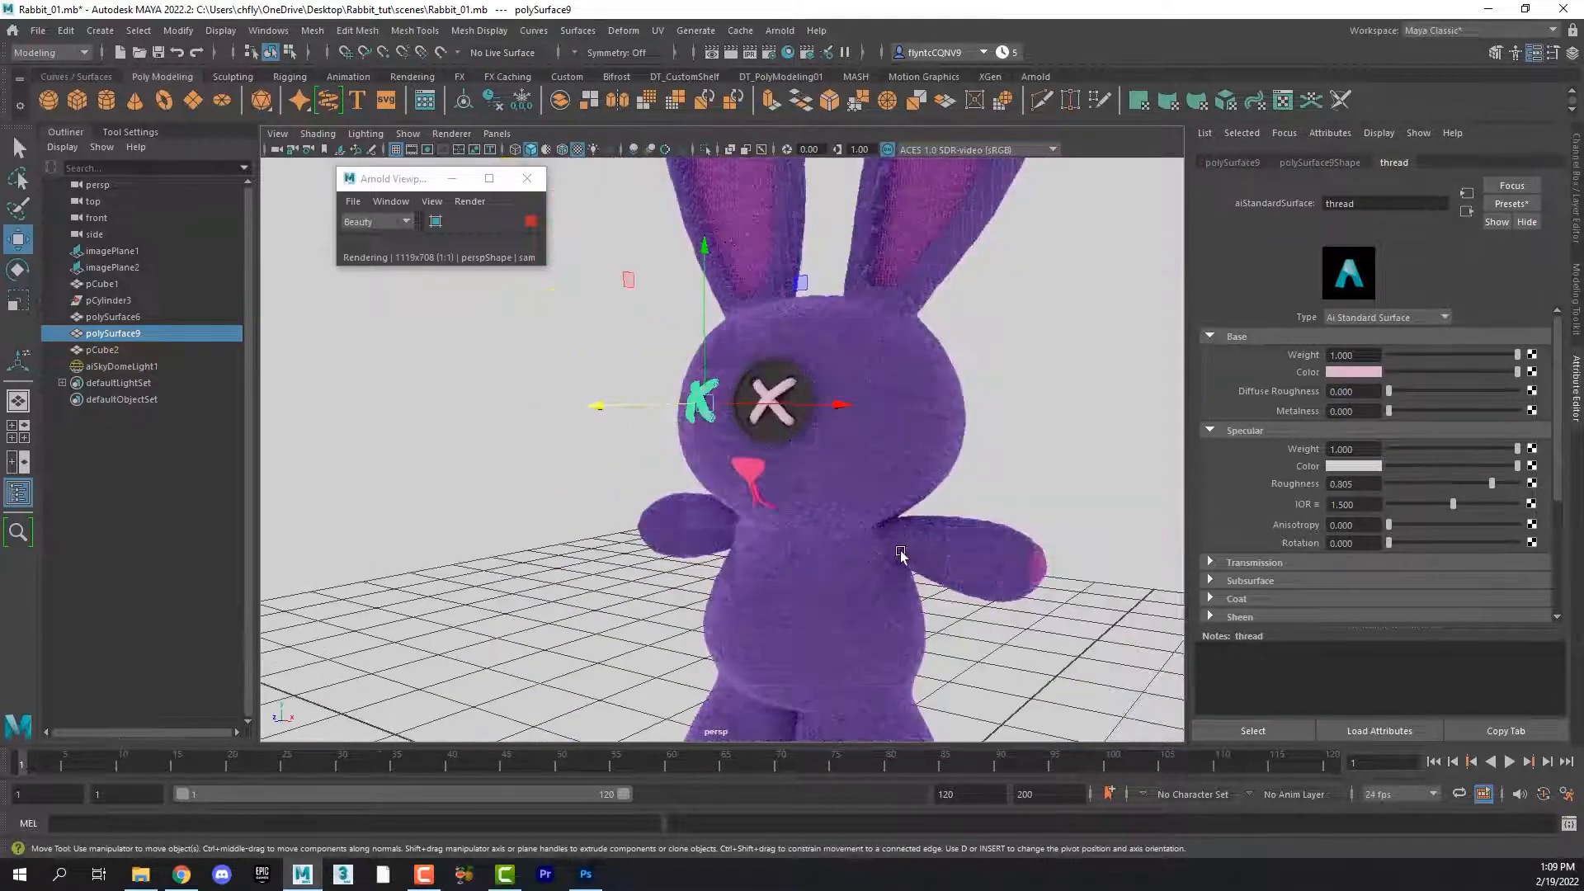
scroll(839, 527, "down", 4)
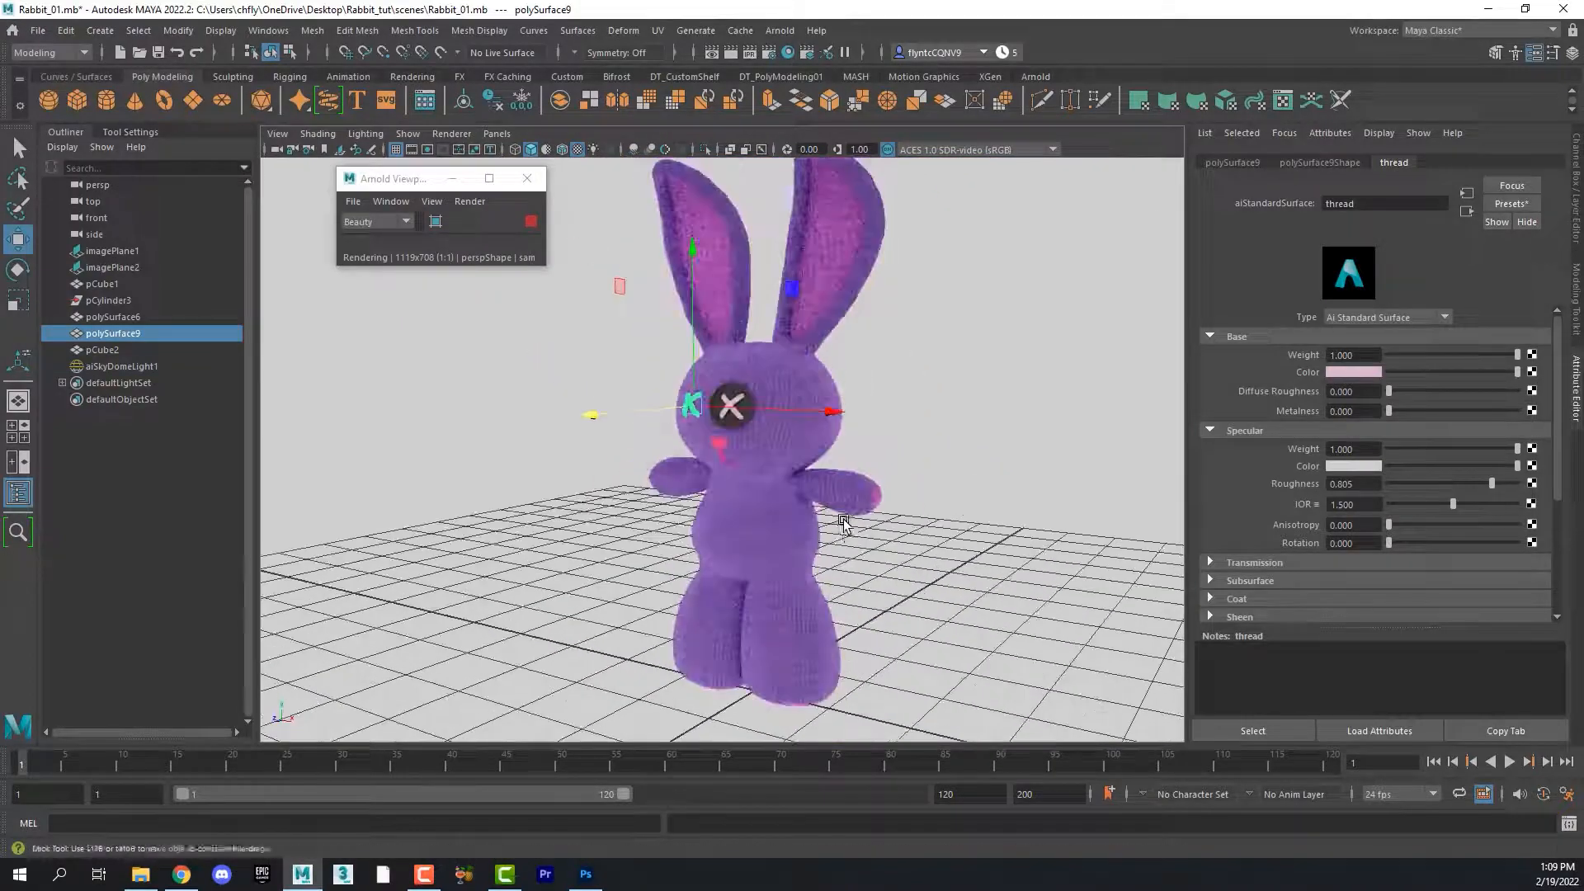